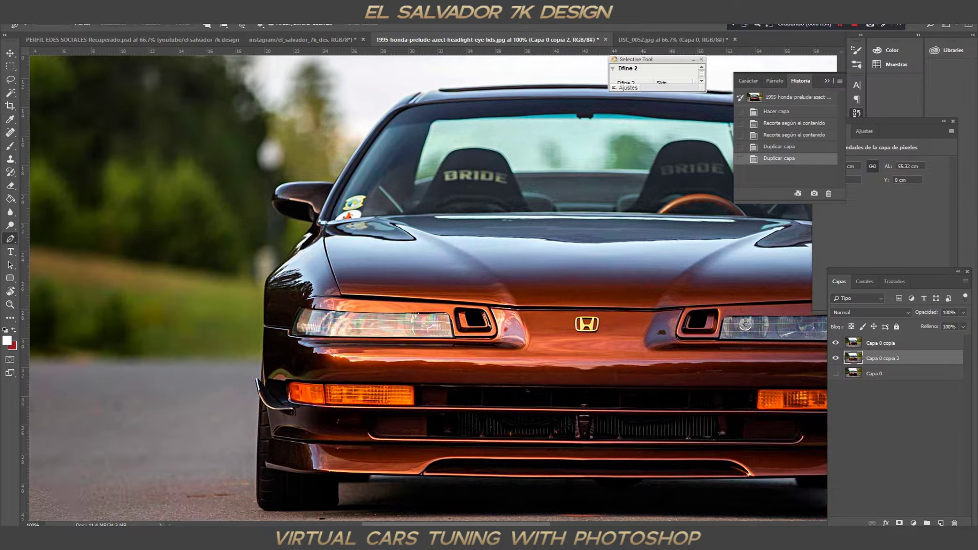
# Start a Pen path around the car, tracing down the outer edge of the left front fender
pyautogui.click(353, 313)
pyautogui.click(334, 336)
pyautogui.click(316, 356)
pyautogui.click(310, 363)
pyautogui.click(304, 376)
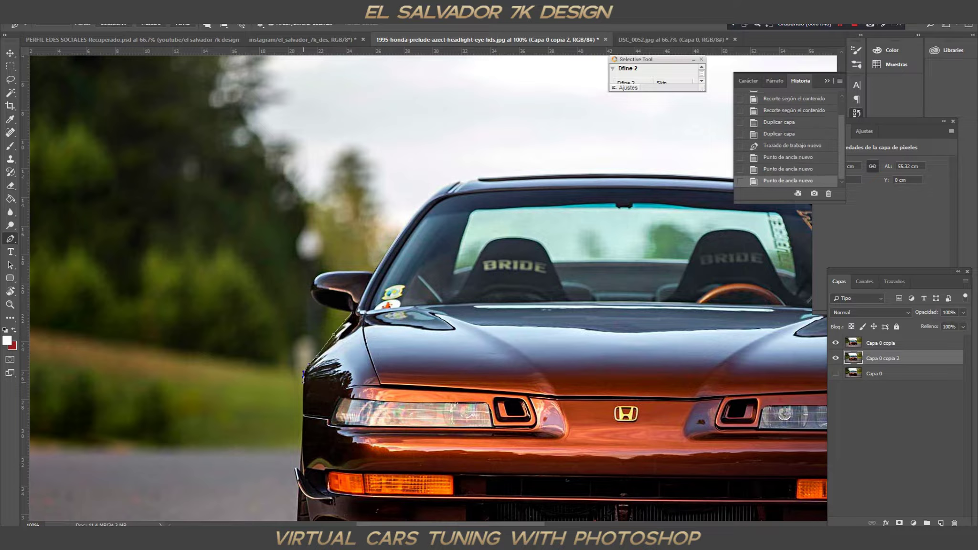
pyautogui.click(303, 414)
pyautogui.click(302, 443)
pyautogui.scroll(-3, 302, 442)
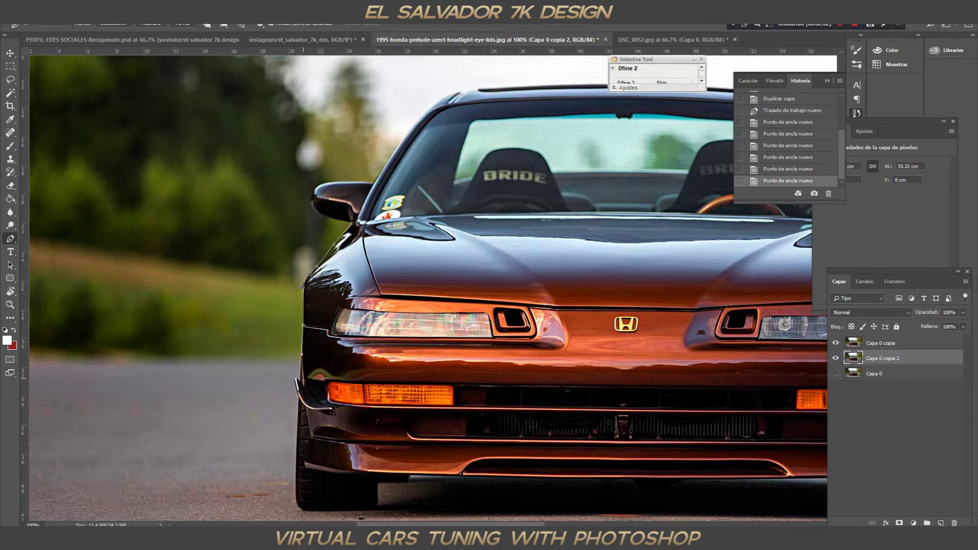
# Continue the path across the bumper just above the turn signals and grille to the car's right edge
pyautogui.click(302, 379)
pyautogui.click(322, 381)
pyautogui.click(456, 385)
pyautogui.hscroll(5, 456, 385)
pyautogui.click(578, 385)
pyautogui.click(739, 387)
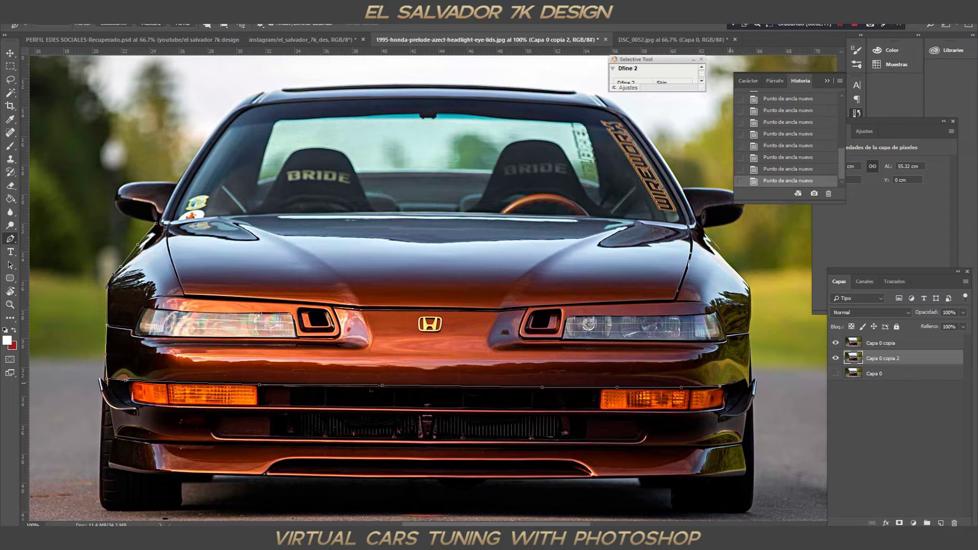
# Trace the path up the car's right side and mirror and along the roof edge toward the left
pyautogui.hscroll(6, 429, 287)
pyautogui.scroll(2, 429, 286)
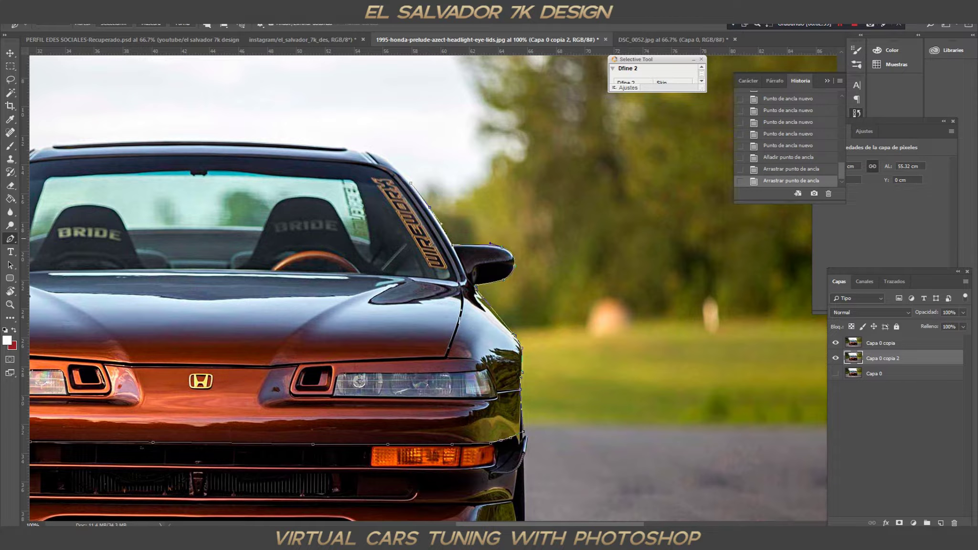
pyautogui.scroll(5, 429, 286)
pyautogui.hscroll(-5, 428, 287)
pyautogui.click(513, 285)
pyautogui.click(430, 281)
pyautogui.click(328, 278)
pyautogui.click(281, 279)
pyautogui.click(253, 281)
pyautogui.click(225, 284)
pyautogui.click(216, 286)
# Trace the left windshield pillar and mirror, close the path and cut the car out on Capa 0 copia with an applied mask
pyautogui.hscroll(-3, 216, 286)
pyautogui.click(210, 287)
pyautogui.click(197, 289)
pyautogui.click(173, 307)
pyautogui.click(162, 318)
pyautogui.click(124, 377)
pyautogui.moveTo(261, 377); pyautogui.dragTo(236, 376)
pyautogui.click(205, 377)
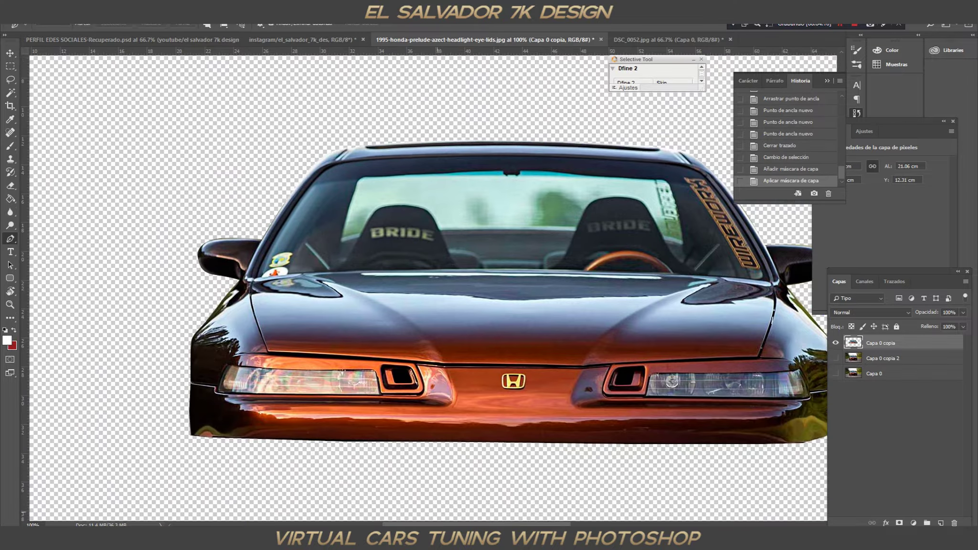
# Trace a Pen path around the rear-window area seen through the windshield, following the tops of both seats
pyautogui.hscroll(3, 430, 287)
pyautogui.scroll(2, 423, 321)
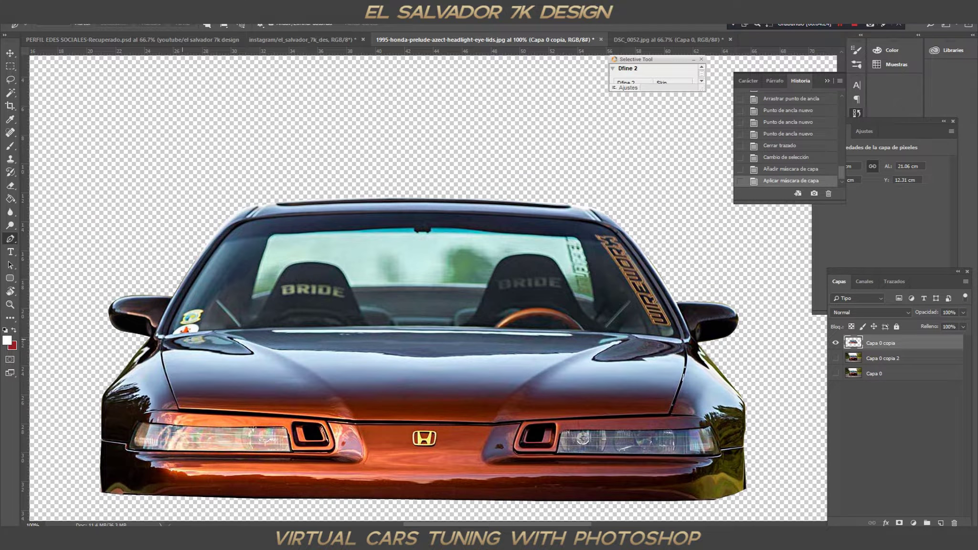
pyautogui.click(253, 295)
pyautogui.click(273, 289)
pyautogui.click(285, 267)
pyautogui.click(304, 261)
pyautogui.click(332, 262)
pyautogui.click(346, 272)
pyautogui.click(352, 286)
pyautogui.click(488, 284)
pyautogui.click(419, 283)
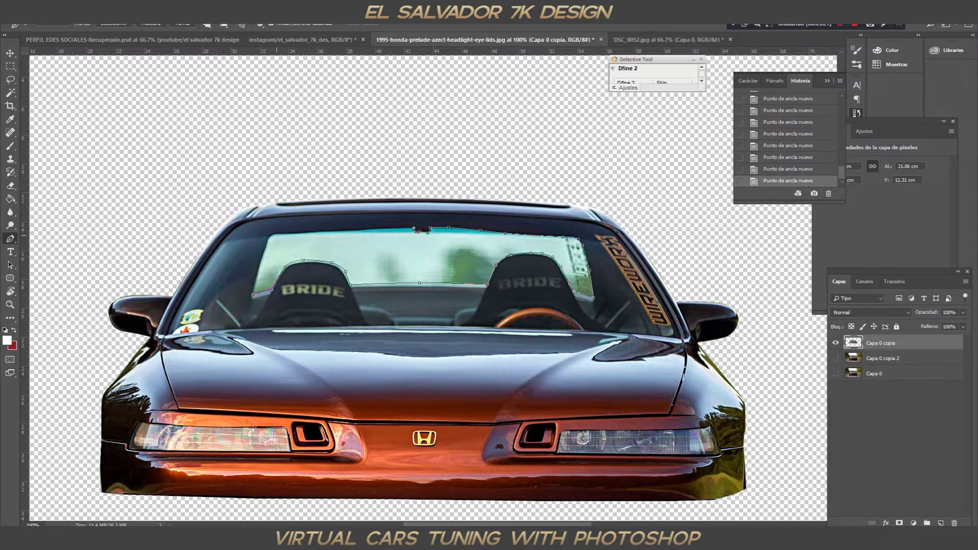
# Close the rear-window path, convert it to a selection, delete the pixels inside and deselect
pyautogui.click(249, 297)
pyautogui.rightClick(380, 256)
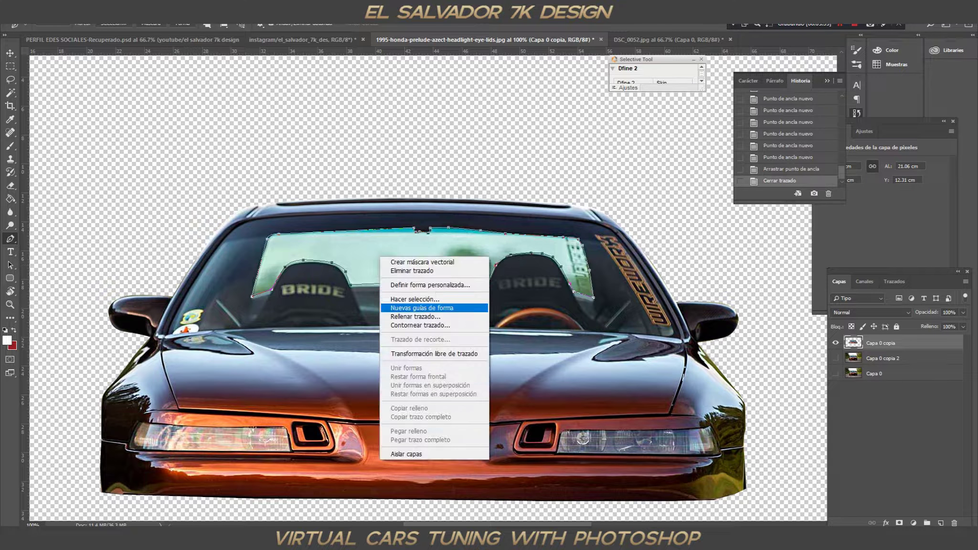
pyautogui.click(414, 308)
pyautogui.press('Return')
pyautogui.press('Delete')
pyautogui.hotkey('ctrl', 'd')
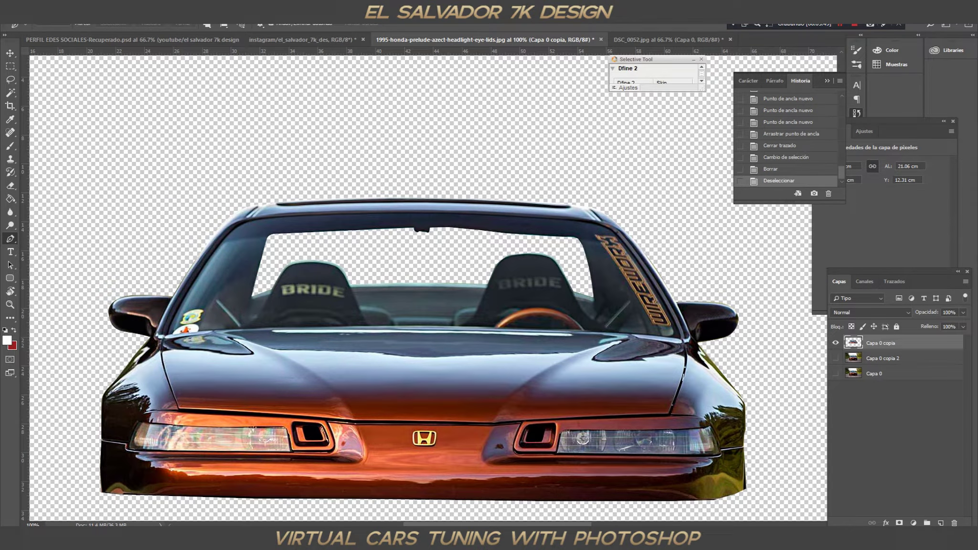
# Start a Pen path around the windshield, tracing its left pillar and upper edge
pyautogui.click(167, 333)
pyautogui.click(232, 230)
pyautogui.moveTo(232, 231); pyautogui.dragTo(253, 220)
pyautogui.click(264, 219)
pyautogui.click(302, 215)
pyautogui.click(402, 212)
pyautogui.click(474, 213)
pyautogui.click(565, 219)
pyautogui.click(603, 225)
# Trace the windshield's right pillar and lower edge along the hood, and close the path
pyautogui.click(621, 236)
pyautogui.click(641, 264)
pyautogui.click(676, 323)
pyautogui.click(682, 337)
pyautogui.click(656, 335)
pyautogui.click(624, 333)
pyautogui.click(497, 328)
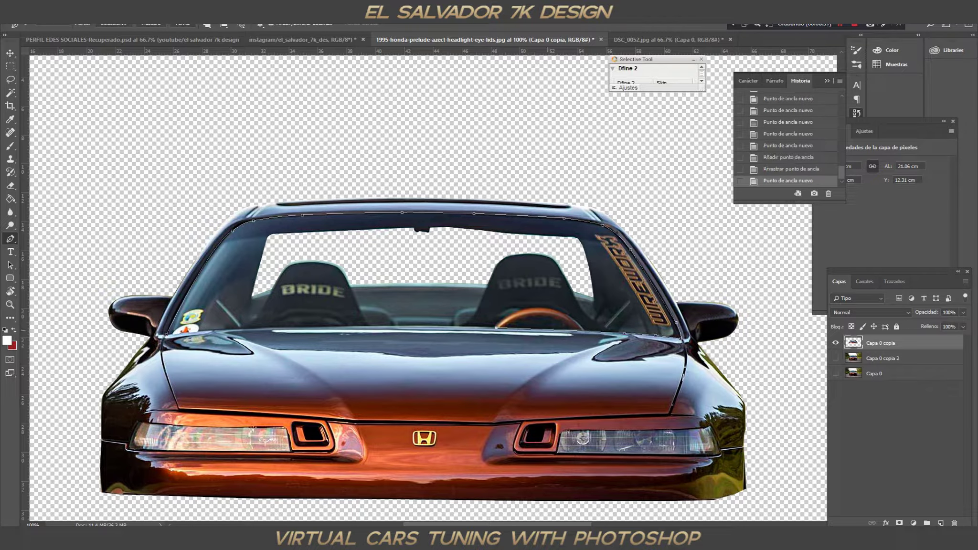
pyautogui.moveTo(407, 327); pyautogui.dragTo(406, 326)
pyautogui.click(217, 330)
pyautogui.moveTo(273, 329); pyautogui.dragTo(274, 329)
pyautogui.click(167, 334)
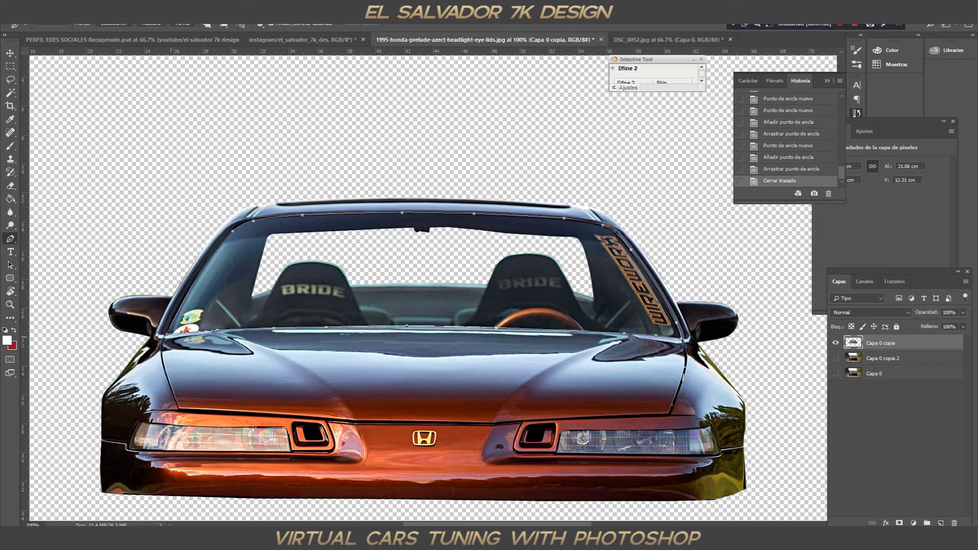
# Convert the windshield path to a selection and fill it with the red swatch color on a new layer
pyautogui.rightClick(301, 282)
pyautogui.click(329, 311)
pyautogui.click(565, 158)
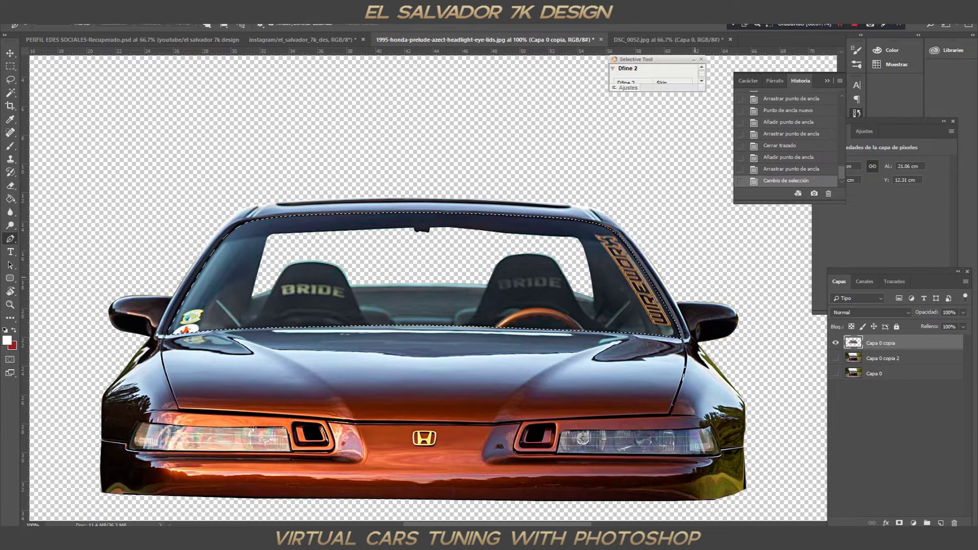
pyautogui.hotkey('ctrl', 'shift', 'alt', 'n')
pyautogui.hotkey('ctrl', 'shift', 'd')
pyautogui.press('x')
pyautogui.press('g')
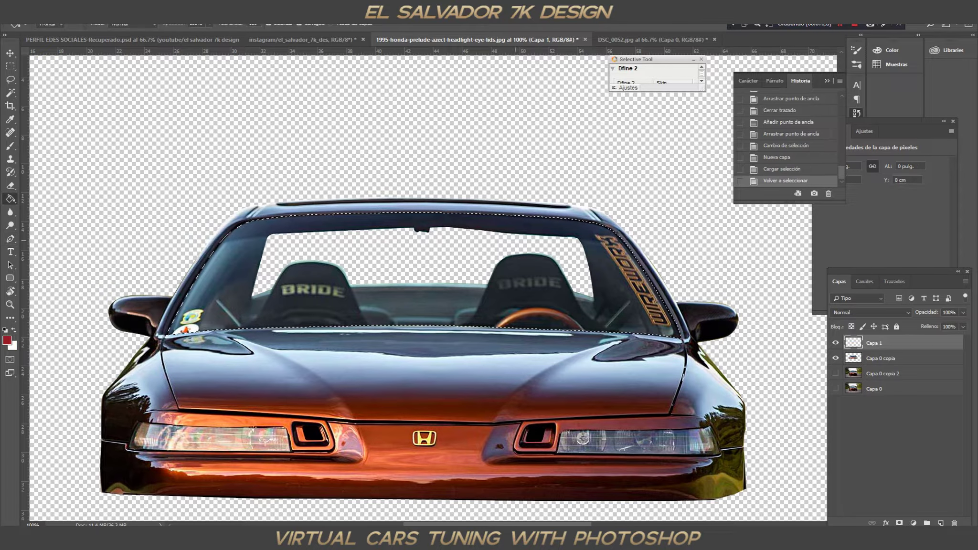
pyautogui.click(420, 268)
# Apply a very dark blue color overlay, #0e1227, to the windshield fill layer Capa 1 and rasterize the layer style
pyautogui.doubleClick(908, 343)
pyautogui.click(594, 198)
pyautogui.click(819, 94)
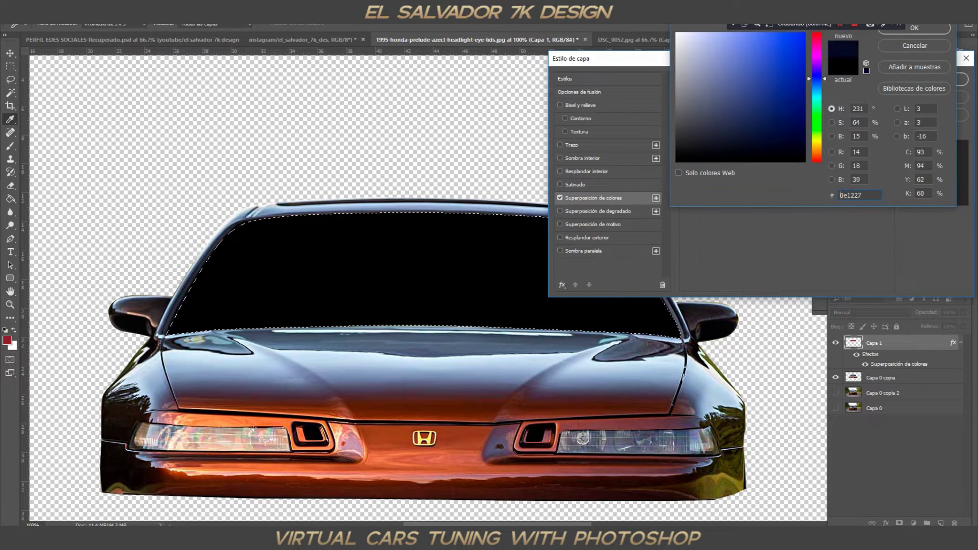
pyautogui.press('Return')
pyautogui.press('Return')
pyautogui.rightClick(874, 343)
pyautogui.click(812, 329)
# Hide Capa 1, darken the windshield area of Capa 0 copia with clipped Hue/Saturation at lightness -70, and merge it down
pyautogui.click(836, 343)
pyautogui.click(913, 523)
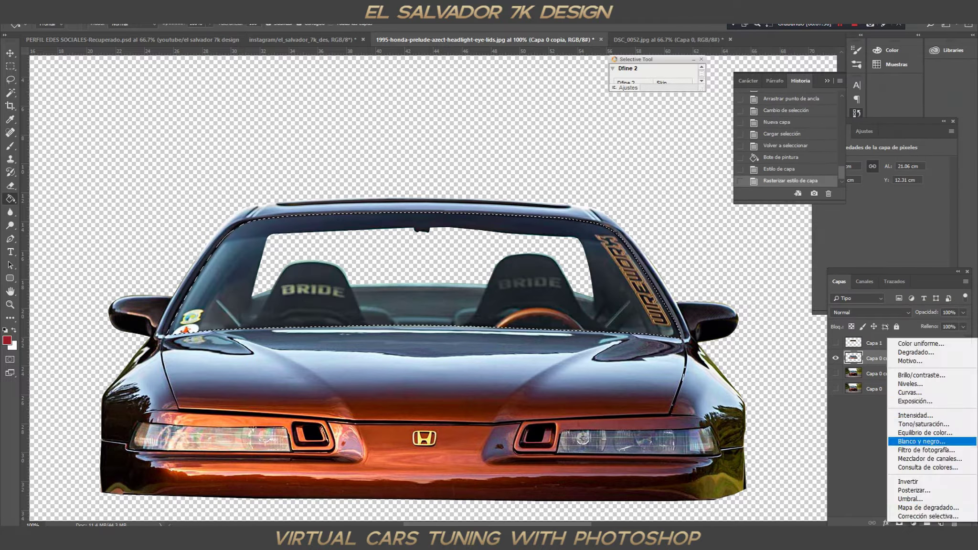
pyautogui.click(856, 428)
pyautogui.click(880, 305)
pyautogui.moveTo(881, 241); pyautogui.dragTo(841, 241)
pyautogui.hotkey('ctrl', 'e')
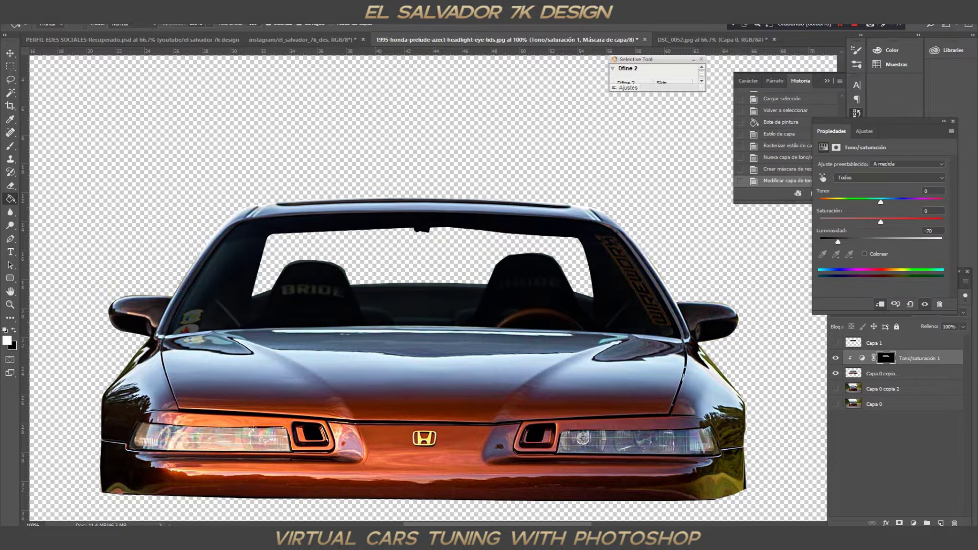
# Show the windshield tint layer Capa 1 again and set its opacity to 65%
pyautogui.click(835, 343)
pyautogui.click(874, 343)
pyautogui.click(869, 313)
pyautogui.click(963, 313)
pyautogui.moveTo(960, 324); pyautogui.dragTo(947, 324)
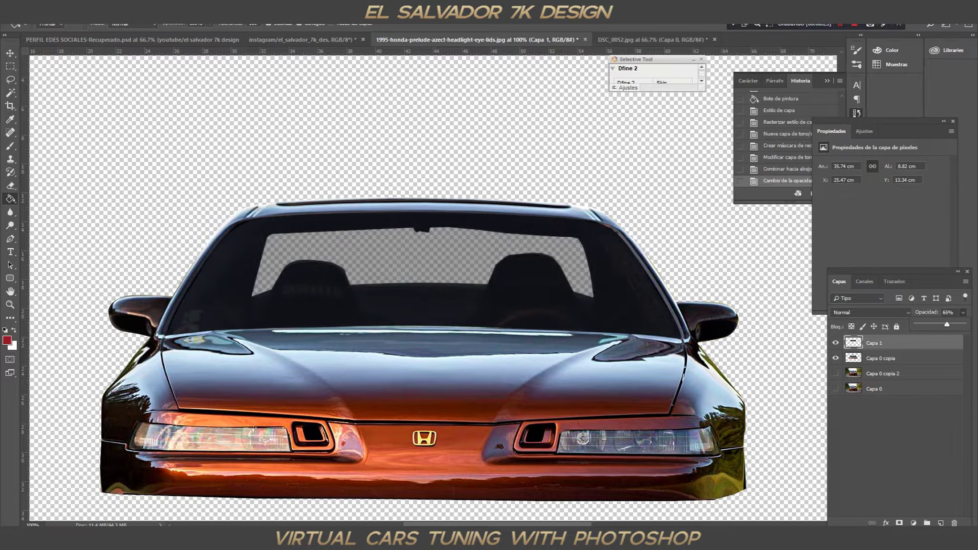
# Switch to the DSC_0052.jpg document and start a Pen path beneath the left fender and turn signal
pyautogui.scroll(-2, 420, 334)
pyautogui.scroll(-3, 423, 310)
pyautogui.hotkey('ctrl', 'Tab')
pyautogui.press('p')
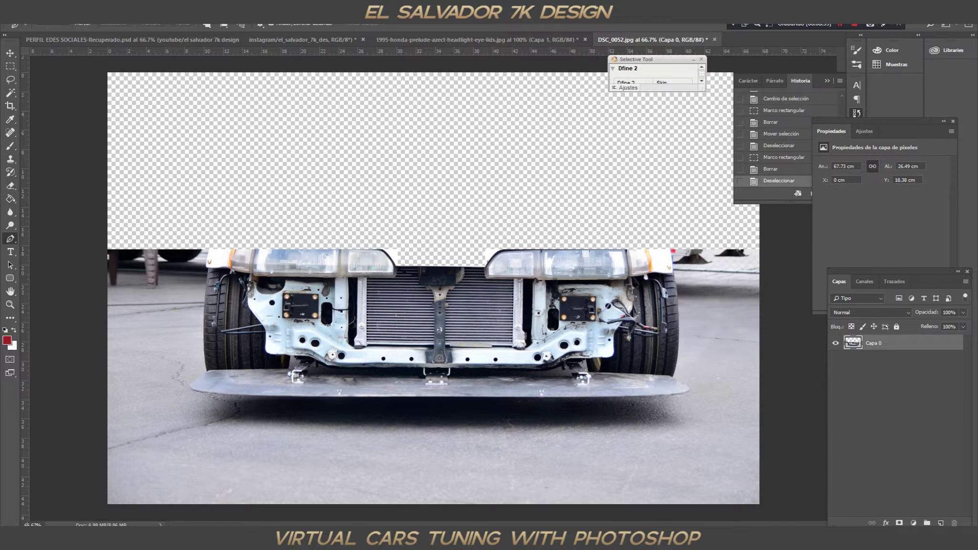
pyautogui.hscroll(-4, 430, 286)
pyautogui.click(292, 258)
pyautogui.click(326, 261)
pyautogui.click(335, 263)
pyautogui.click(356, 265)
pyautogui.moveTo(356, 265); pyautogui.dragTo(357, 265)
# Continue the path along the lower edge of the left headlight
pyautogui.click(362, 271)
pyautogui.click(398, 272)
pyautogui.click(430, 271)
pyautogui.click(466, 272)
pyautogui.click(477, 272)
pyautogui.click(492, 271)
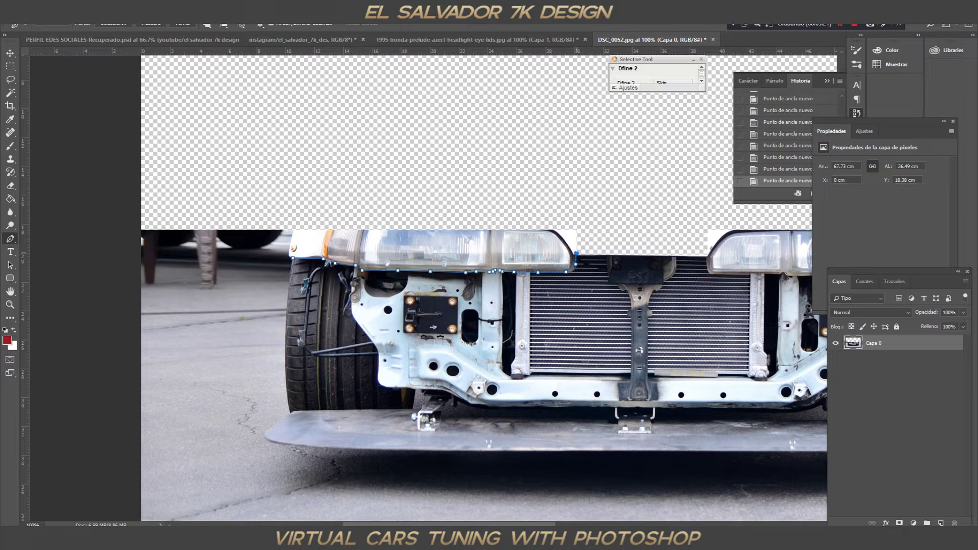
# Continue the path past the radiator and right headlight, down the right tire to the splitter's right tip
pyautogui.hscroll(5, 430, 287)
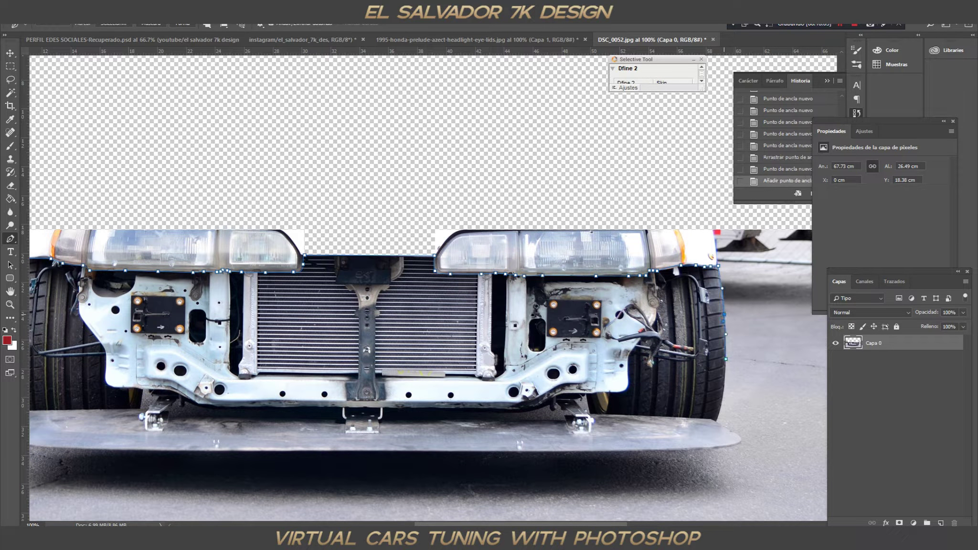
pyautogui.moveTo(723, 399); pyautogui.dragTo(722, 395)
pyautogui.click(730, 429)
pyautogui.click(739, 436)
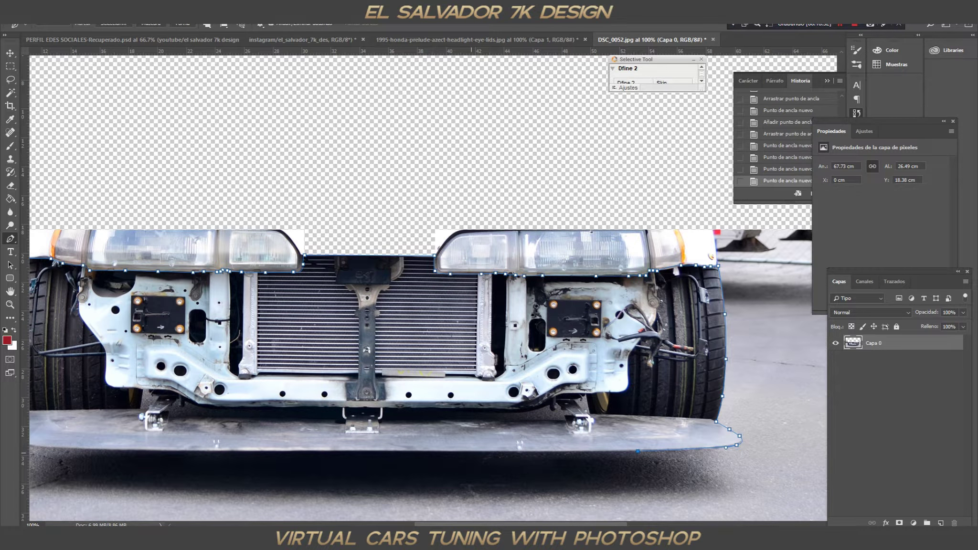
# Trace the path along the splitter's lower edge and around its left tip
pyautogui.hscroll(-5, 428, 287)
pyautogui.click(700, 452)
pyautogui.click(513, 451)
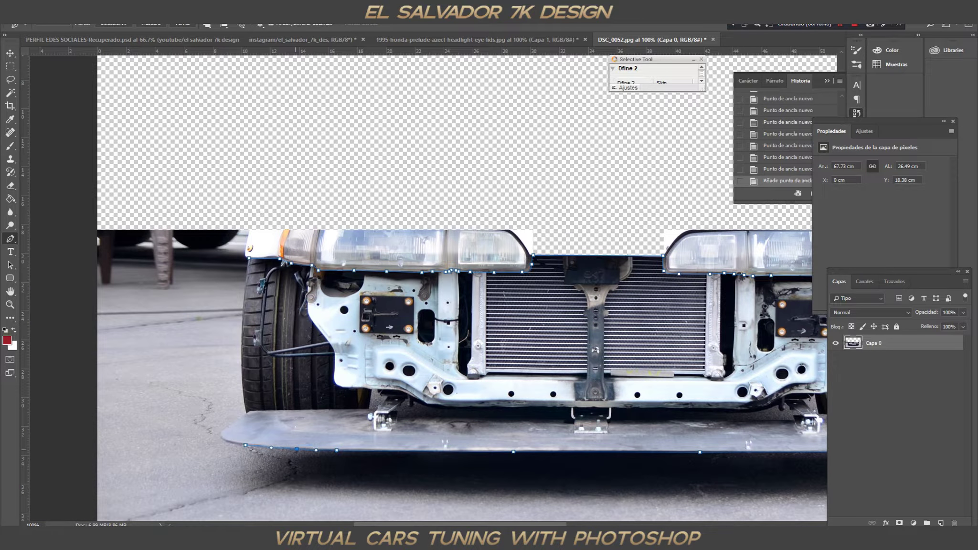
pyautogui.hscroll(-3, 462, 286)
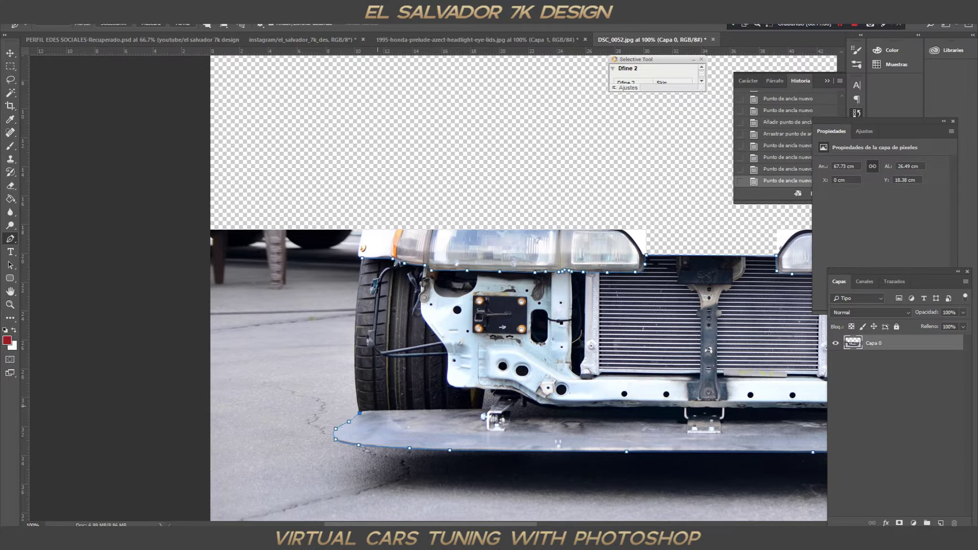
# Finish the path up the left tire, convert it to a selection, and isolate the front chassis with an applied layer mask
pyautogui.click(357, 390)
pyautogui.click(114, 23)
pyautogui.press('Return')
pyautogui.click(900, 524)
pyautogui.rightClick(877, 343)
pyautogui.click(855, 372)
# Bring the cut-out chassis into the 1995 Honda Prelude document and place it beneath the car's cropped bumper
pyautogui.press('v')
pyautogui.hotkey('ctrl', 't')
pyautogui.moveTo(574, 354); pyautogui.dragTo(478, 311)
pyautogui.press('Return')
pyautogui.hotkey('ctrl', '-')
pyautogui.moveTo(568, 267); pyautogui.dragTo(537, 333)
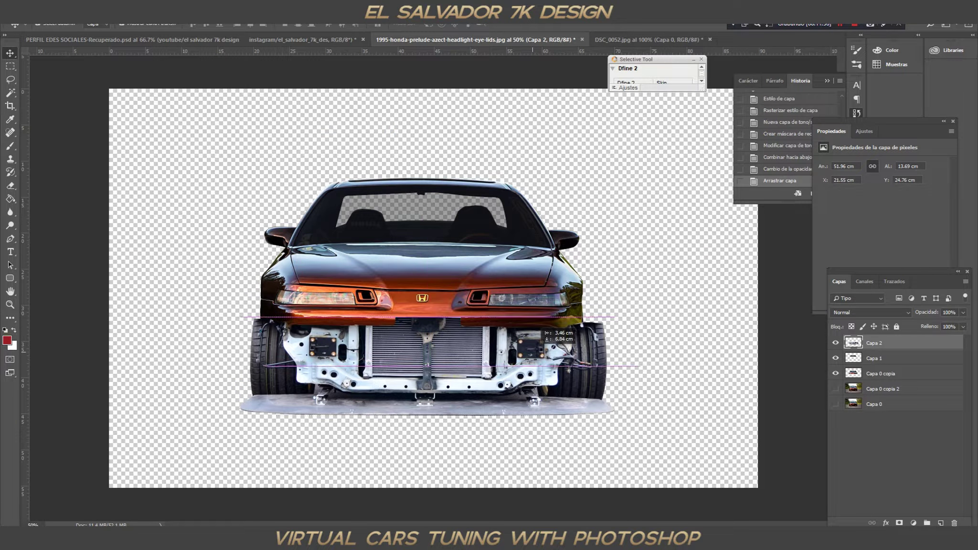
# Send the chassis layer Capa 2 below Capa 0 copia and center it under the car body
pyautogui.hotkey('ctrl', '[')
pyautogui.hotkey('ctrl', '[')
pyautogui.moveTo(427, 366); pyautogui.dragTo(421, 366)
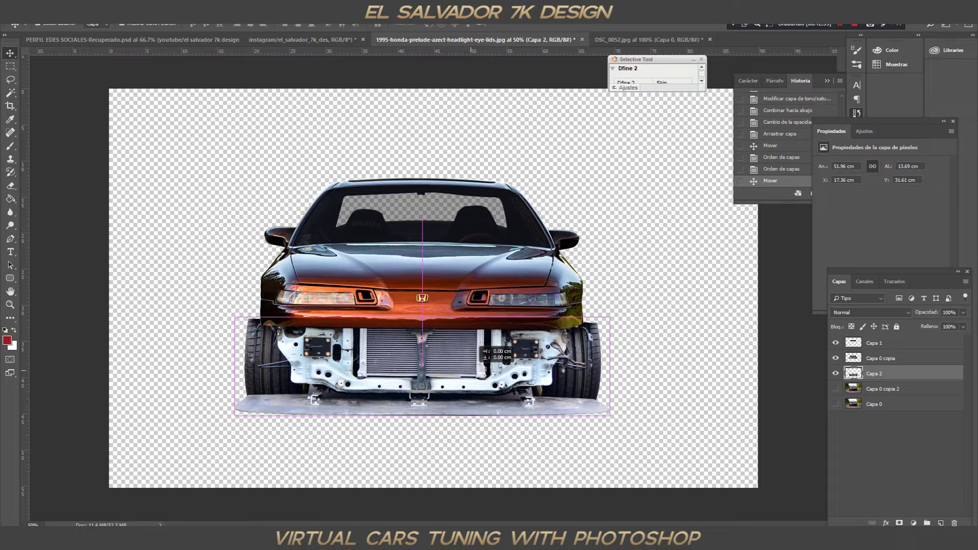
# Narrow the chassis from both sides to about 48.37 cm wide and nudge it upward
pyautogui.moveTo(610, 366); pyautogui.dragTo(596, 366)
pyautogui.moveTo(235, 366); pyautogui.dragTo(247, 366)
pyautogui.press('Return')
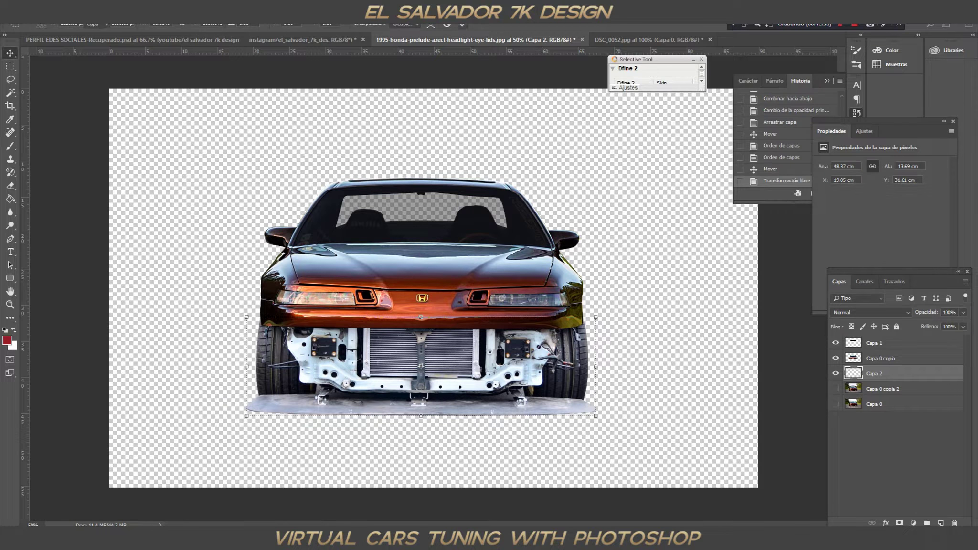
pyautogui.hotkey('shift', 'Up')
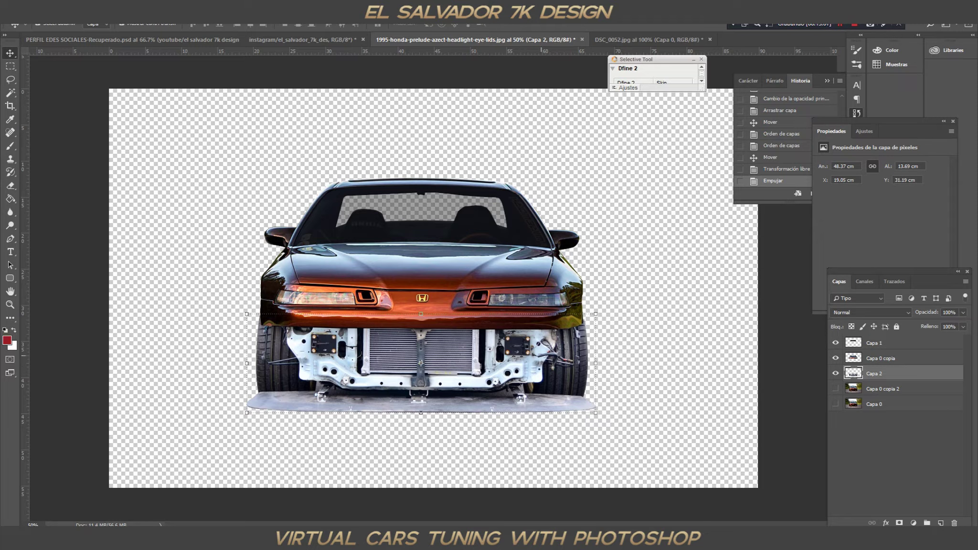
# Narrow the chassis slightly more from both sides to fit the body, and select the windshield tint layer Capa 1
pyautogui.moveTo(596, 363); pyautogui.dragTo(593, 363)
pyautogui.moveTo(247, 363); pyautogui.dragTo(248, 363)
pyautogui.press('Return')
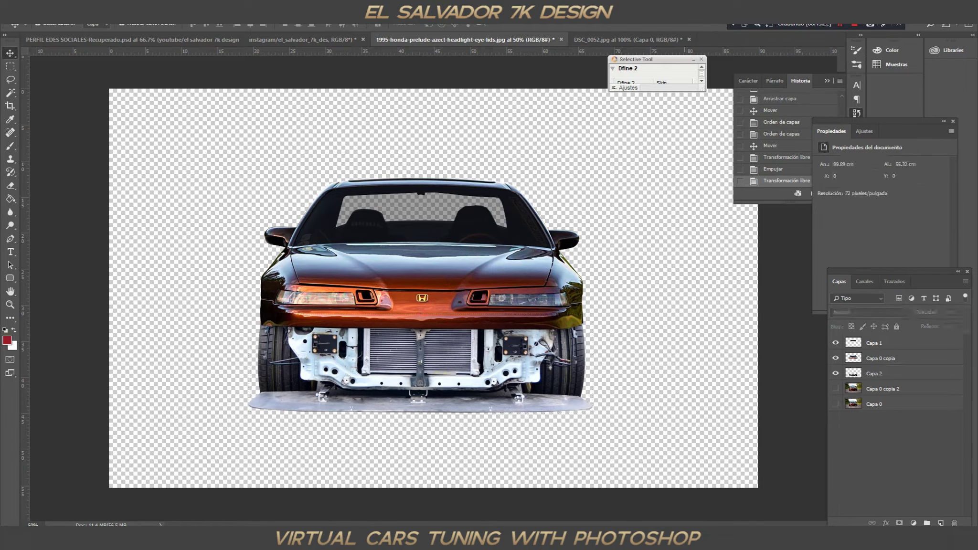
pyautogui.click(876, 344)
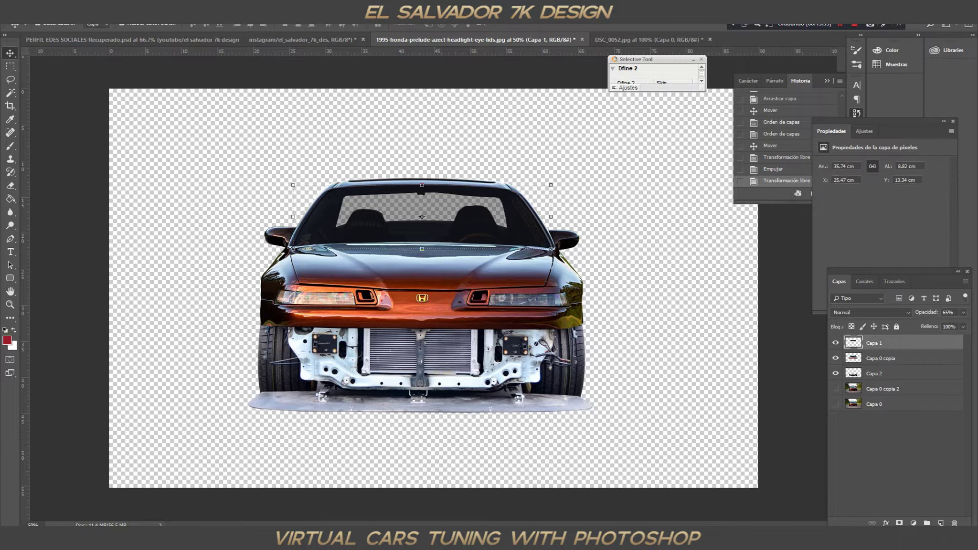
# Outline the background gap between the left wheel and the splitter bracket, convert it to a selection and delete it from Capa 2
pyautogui.scroll(1, 435, 370)
pyautogui.scroll(-1, 435, 370)
pyautogui.press('p')
pyautogui.click(203, 352)
pyautogui.click(206, 371)
pyautogui.click(218, 368)
pyautogui.click(214, 354)
pyautogui.click(203, 353)
pyautogui.rightClick(206, 359)
pyautogui.click(229, 161)
pyautogui.press('Return')
pyautogui.press('Delete')
pyautogui.press('Delete')
pyautogui.click(876, 374)
pyautogui.press('Delete')
pyautogui.hotkey('ctrl', 'd')
# Outline the gap between the chassis and splitter left of the center bracket and delete it from Capa 2
pyautogui.click(227, 379)
pyautogui.click(385, 380)
pyautogui.click(385, 372)
pyautogui.click(270, 372)
pyautogui.click(247, 367)
pyautogui.click(235, 362)
pyautogui.click(223, 373)
pyautogui.click(225, 380)
pyautogui.rightClick(366, 381)
pyautogui.click(397, 198)
pyautogui.click(564, 157)
pyautogui.press('Delete')
pyautogui.hotkey('ctrl', 'd')
# Outline the gap between the chassis and splitter right of the center bracket and delete it from Capa 2
pyautogui.click(426, 373)
pyautogui.click(507, 376)
pyautogui.click(565, 372)
pyautogui.click(567, 370)
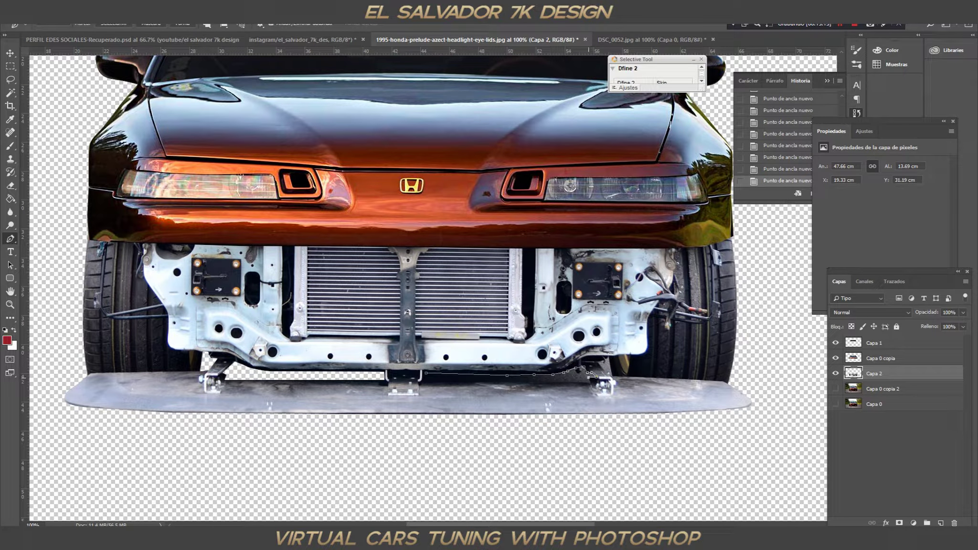
pyautogui.click(426, 373)
pyautogui.rightClick(430, 377)
pyautogui.click(456, 196)
pyautogui.click(563, 157)
pyautogui.press('Delete')
pyautogui.hotkey('ctrl', 'd')
# Outline the small leftover area at the right splitter bracket and delete it from Capa 2
pyautogui.click(598, 362)
pyautogui.click(606, 368)
pyautogui.click(612, 378)
pyautogui.click(603, 375)
pyautogui.click(598, 362)
pyautogui.rightClick(604, 370)
pyautogui.click(631, 188)
pyautogui.press('Return')
pyautogui.press('Delete')
pyautogui.hotkey('ctrl', 'd')
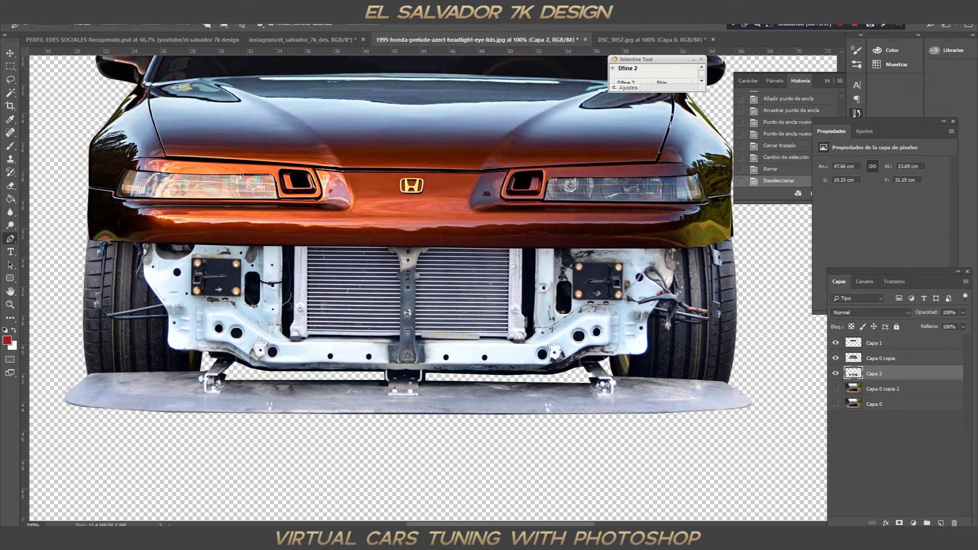
# Bring the Nissan GT-R NISMO GT500 cabin cutout into the Prelude document, raise it to the top layer and center it over the windshield
pyautogui.scroll(3, 429, 287)
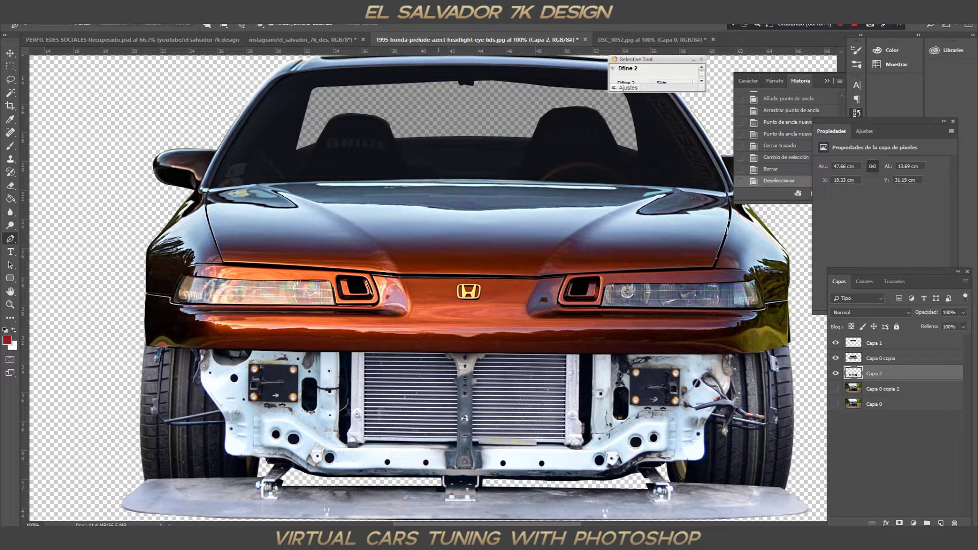
pyautogui.hotkey('ctrl', '-')
pyautogui.hotkey('ctrl', '-')
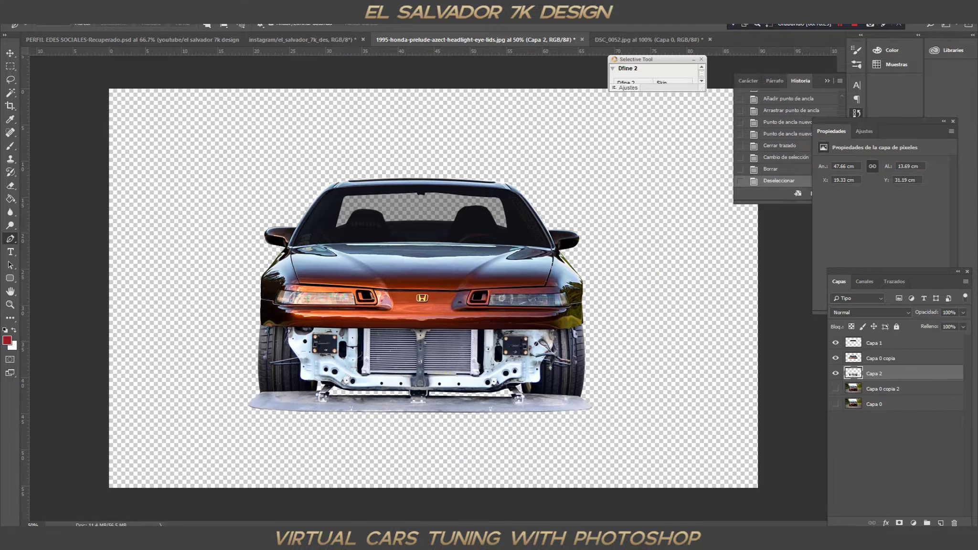
pyautogui.press('x')
pyautogui.hotkey('ctrl', '+')
pyautogui.hotkey('ctrl', '+')
pyautogui.scroll(2, 406, 296)
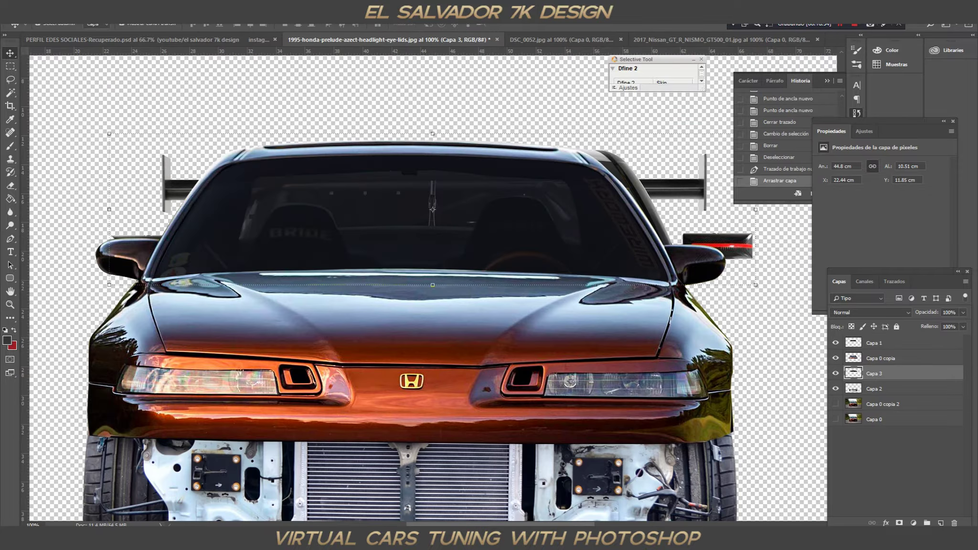
pyautogui.hotkey('ctrl', ']')
pyautogui.hotkey('ctrl', ']')
pyautogui.moveTo(433, 207); pyautogui.dragTo(404, 215)
# Enlarge the race cabin layer Capa 3 to about 48.36 cm wide so it fits the Prelude body
pyautogui.hotkey('ctrl', 't')
pyautogui.moveTo(81, 140); pyautogui.dragTo(72, 138)
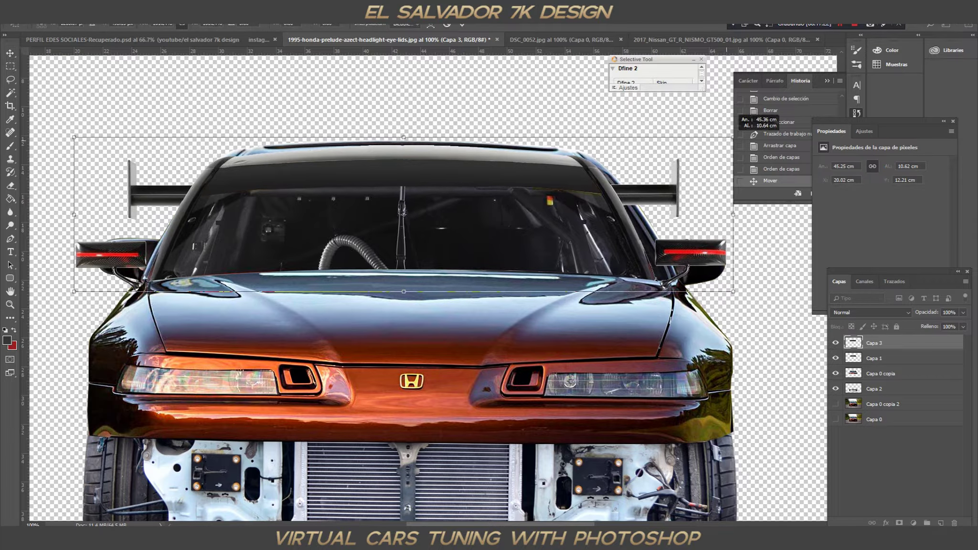
pyautogui.moveTo(728, 138); pyautogui.dragTo(754, 132)
pyautogui.moveTo(72, 133); pyautogui.dragTo(64, 130)
pyautogui.moveTo(754, 291); pyautogui.dragTo(759, 292)
pyautogui.moveTo(64, 293); pyautogui.dragTo(60, 294)
pyautogui.press('Return')
pyautogui.click(836, 343)
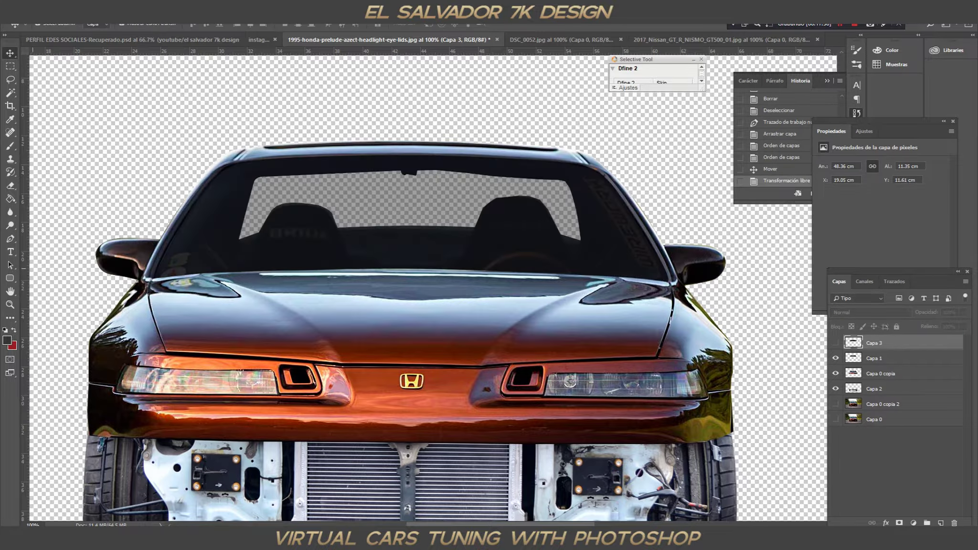
pyautogui.click(835, 343)
# Add a layer mask to Capa 0 copia and undo the test brush stroke
pyautogui.click(879, 373)
pyautogui.click(899, 523)
pyautogui.hotkey('ctrl', '-')
pyautogui.press('b')
pyautogui.press('x')
pyautogui.moveTo(270, 229); pyautogui.dragTo(291, 246)
pyautogui.hotkey('ctrl', 'z')
# Outline the original roof, windshield and mirrors above the hood with the Pen tool and convert the path to a selection
pyautogui.press('p')
pyautogui.click(313, 242)
pyautogui.click(594, 254)
pyautogui.click(604, 219)
pyautogui.click(575, 143)
pyautogui.click(389, 106)
pyautogui.click(234, 199)
pyautogui.click(313, 242)
pyautogui.rightClick(367, 222)
pyautogui.click(403, 264)
pyautogui.press('Return')
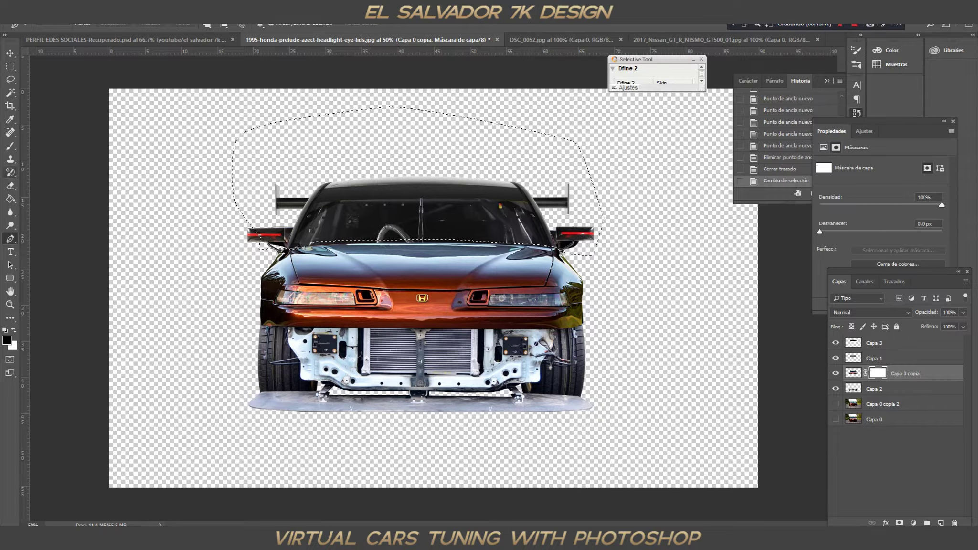
# Paint black inside the selection on Capa 0 copia's mask to hide the original roof and mirrors, and deselect
pyautogui.press('b')
pyautogui.moveTo(253, 138); pyautogui.dragTo(564, 153)
pyautogui.moveTo(267, 191); pyautogui.dragTo(574, 201)
pyautogui.moveTo(286, 225); pyautogui.dragTo(583, 230)
pyautogui.hotkey('ctrl', 'd')
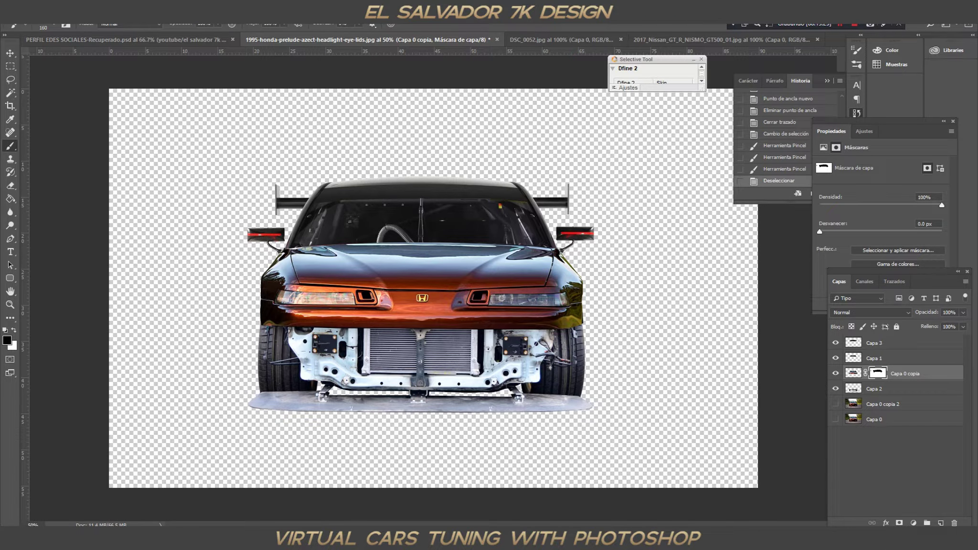
# Show only Capa 0 copia 2 and clone pavement over the car's wheels and lower bumper with the Clone Stamp
pyautogui.click(874, 343)
pyautogui.keyDown('alt'); pyautogui.click(835, 404); pyautogui.keyUp('alt')
pyautogui.press('s')
pyautogui.click(879, 404)
pyautogui.rightClick(341, 372)
pyautogui.press('Escape')
pyautogui.moveTo(268, 378); pyautogui.dragTo(521, 382)
pyautogui.moveTo(492, 380); pyautogui.dragTo(587, 380)
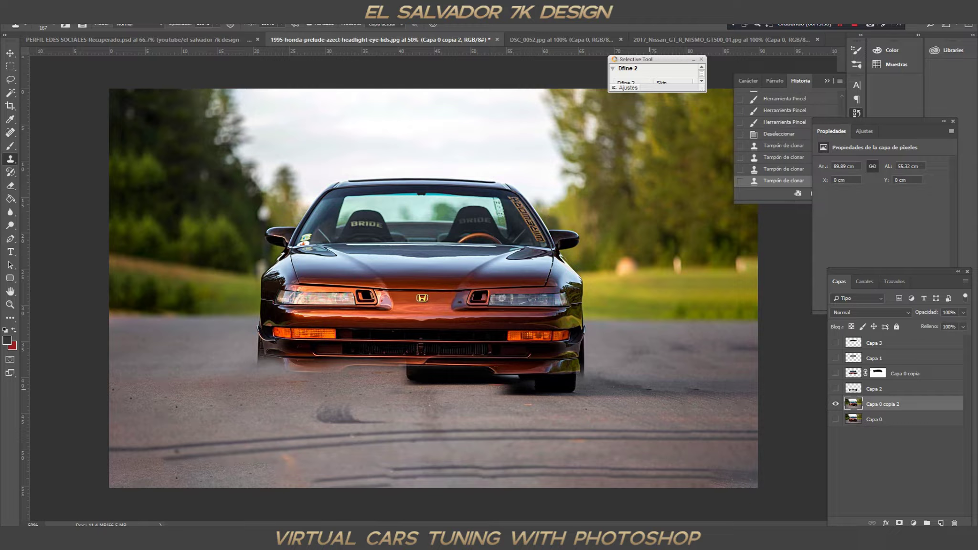
pyautogui.moveTo(526, 378); pyautogui.dragTo(583, 377)
pyautogui.moveTo(449, 378); pyautogui.dragTo(621, 377)
pyautogui.moveTo(540, 353); pyautogui.dragTo(612, 363)
pyautogui.moveTo(397, 359); pyautogui.dragTo(583, 363)
pyautogui.moveTo(344, 377); pyautogui.dragTo(525, 378)
pyautogui.moveTo(339, 373); pyautogui.dragTo(502, 373)
pyautogui.moveTo(248, 334); pyautogui.dragTo(616, 330)
pyautogui.moveTo(282, 330); pyautogui.dragTo(573, 325)
# Clone the surrounding grass and trees over the car's headlights, fenders and hood on Capa 0 copia 2
pyautogui.moveTo(478, 296); pyautogui.dragTo(597, 277)
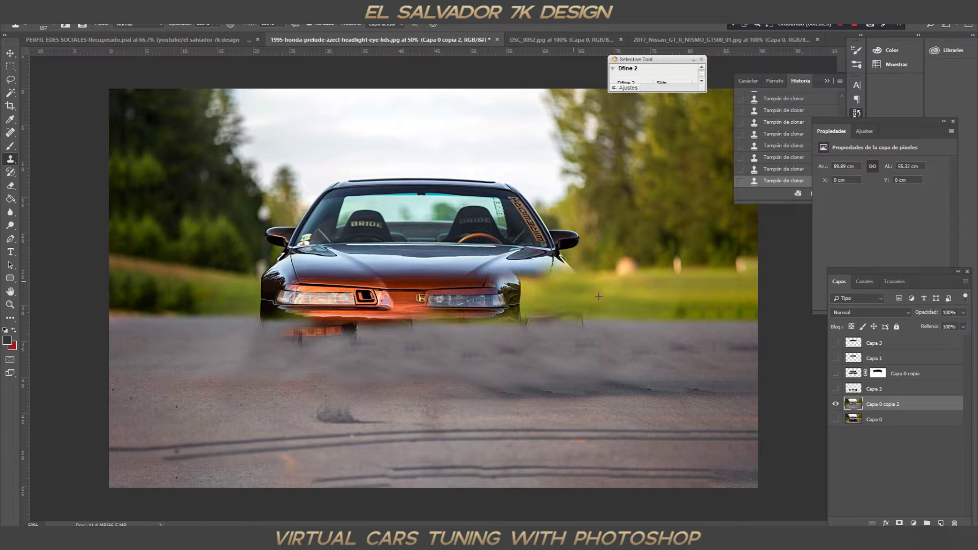
pyautogui.moveTo(493, 258); pyautogui.dragTo(602, 224)
pyautogui.moveTo(220, 297); pyautogui.dragTo(335, 238)
pyautogui.moveTo(286, 267); pyautogui.dragTo(396, 225)
pyautogui.moveTo(292, 287); pyautogui.dragTo(468, 277)
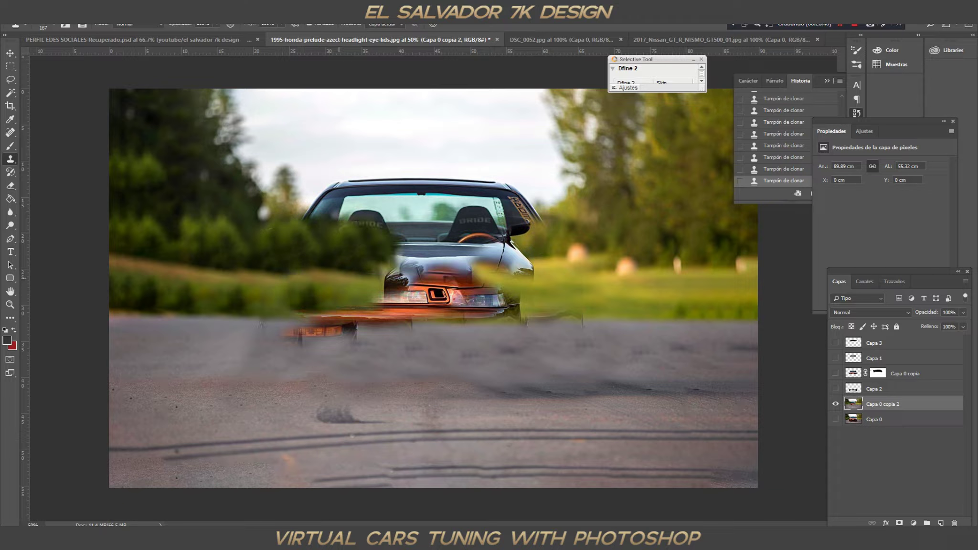
pyautogui.moveTo(373, 286); pyautogui.dragTo(545, 249)
# Clone more pavement over the remaining car traces and uneven patches in the middle of the road
pyautogui.moveTo(248, 334); pyautogui.dragTo(444, 330)
pyautogui.moveTo(573, 329)
pyautogui.mouseDown()
pyautogui.moveTo(239, 325)
pyautogui.moveTo(325, 373)
pyautogui.mouseUp()
pyautogui.moveTo(277, 402); pyautogui.dragTo(511, 397)
pyautogui.moveTo(253, 363); pyautogui.dragTo(554, 363)
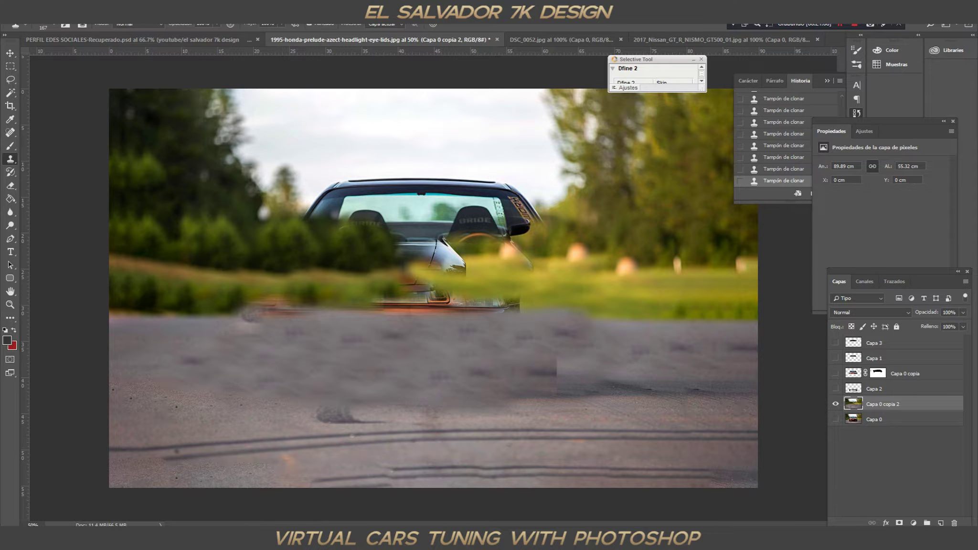
# Marquee-select everything above the pavement on Capa 0 copia 2, delete it and deselect
pyautogui.press('m')
pyautogui.moveTo(788, 332); pyautogui.dragTo(96, 81)
pyautogui.press('Delete')
pyautogui.press('Delete')
pyautogui.hotkey('alt', 's')
pyautogui.hotkey('ctrl', 'd')
# Show the chassis layer Capa 2, the body layer Capa 0 copia and the cabin layer Capa 3 again
pyautogui.click(835, 389)
pyautogui.click(835, 374)
pyautogui.click(836, 358)
pyautogui.click(835, 343)
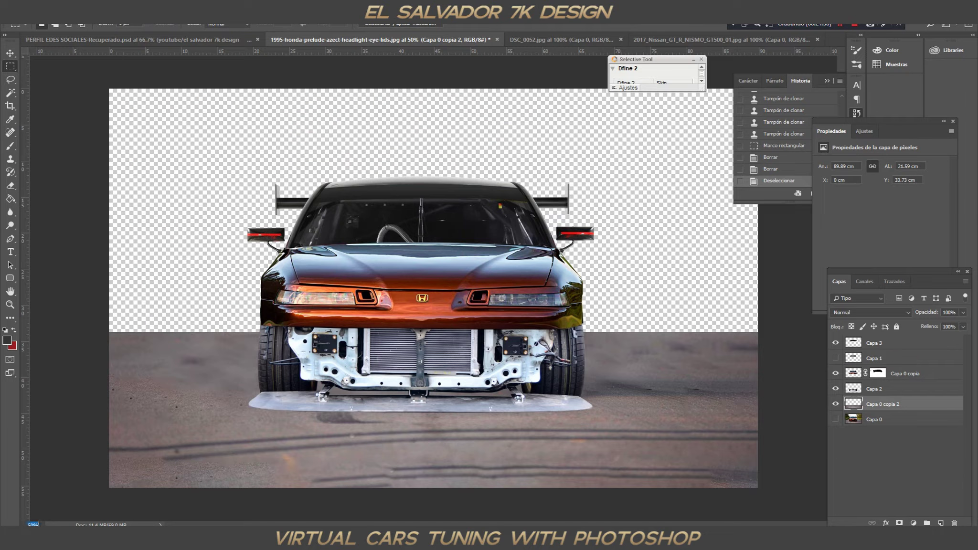
pyautogui.hotkey('ctrl', '1')
pyautogui.press('b')
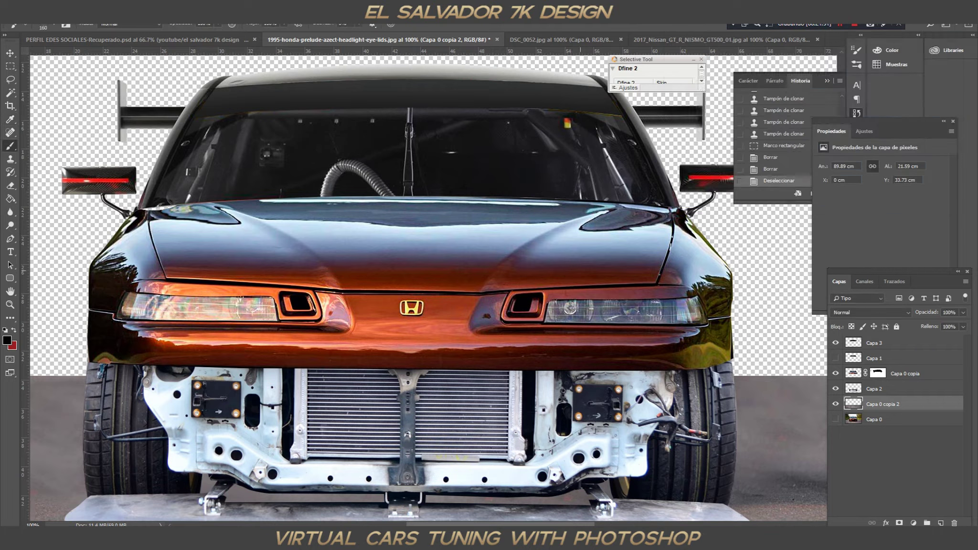
pyautogui.click(903, 373)
pyautogui.moveTo(148, 224); pyautogui.dragTo(200, 268)
pyautogui.hotkey('ctrl', 'z')
pyautogui.press('d')
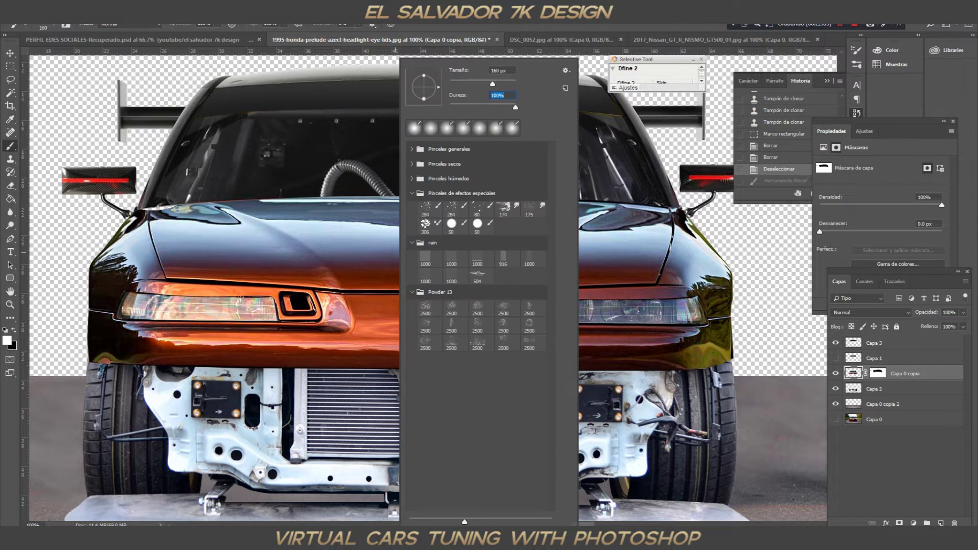
# Refine Capa 0 copia's layer mask by painting black with a 100% hard brush around the left windshield pillar base
pyautogui.hotkey('ctrl', '\\')
pyautogui.press('x')
pyautogui.hotkey('ctrl', '2')
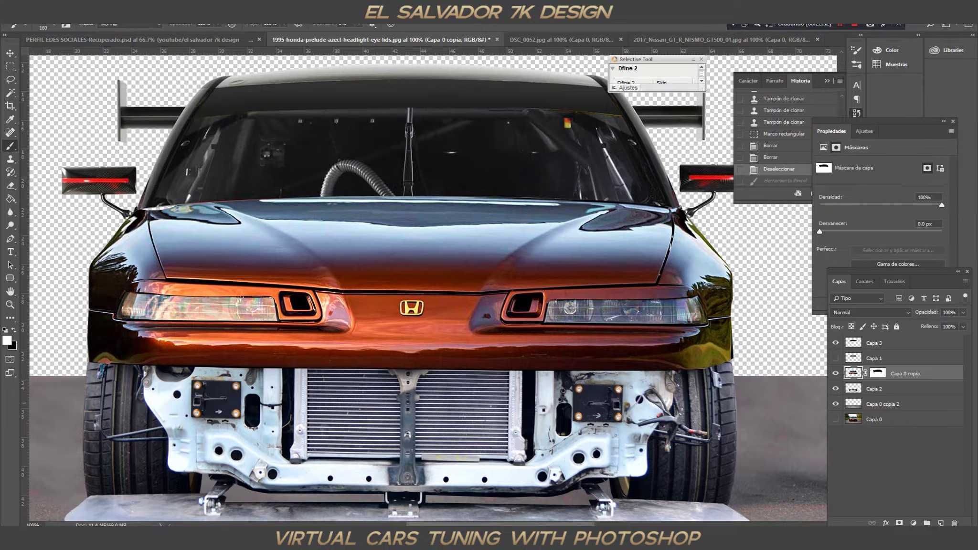
pyautogui.press('x')
pyautogui.hotkey('ctrl', '\\')
pyautogui.press('x')
pyautogui.rightClick(318, 59)
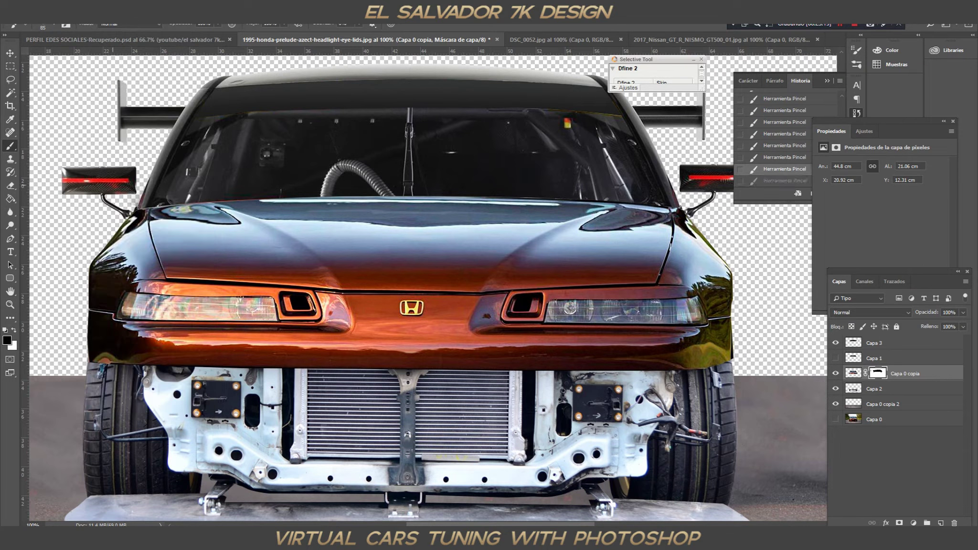
pyautogui.click(835, 342)
pyautogui.moveTo(177, 193); pyautogui.dragTo(140, 180)
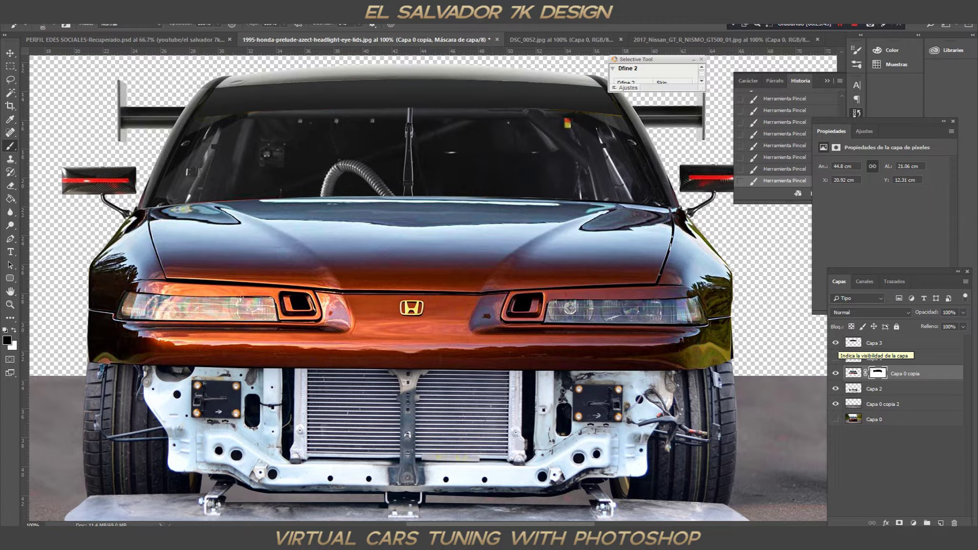
# Try a Selective Color adjustment clipped to Capa 0 copia with Reds at cyan +1 and black -22, and delete it
pyautogui.click(913, 524)
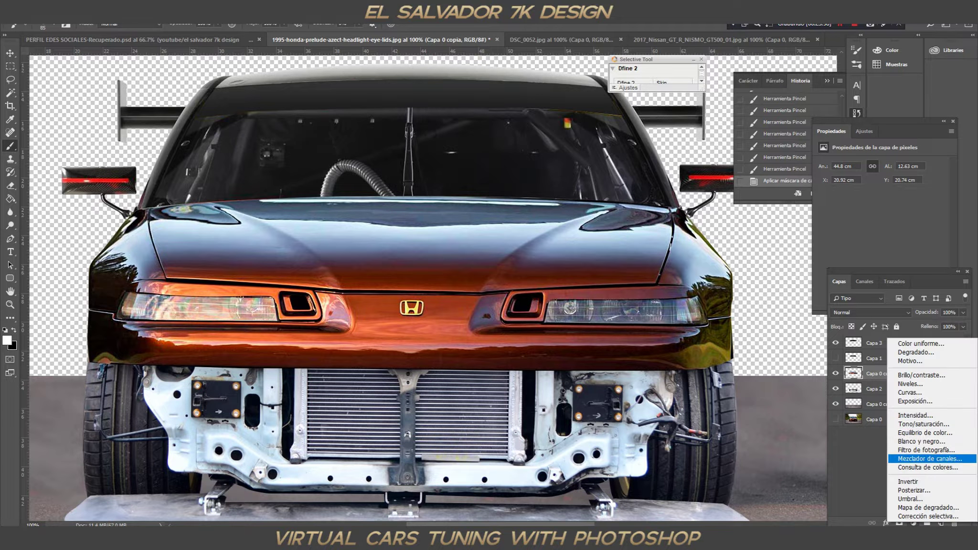
pyautogui.click(928, 517)
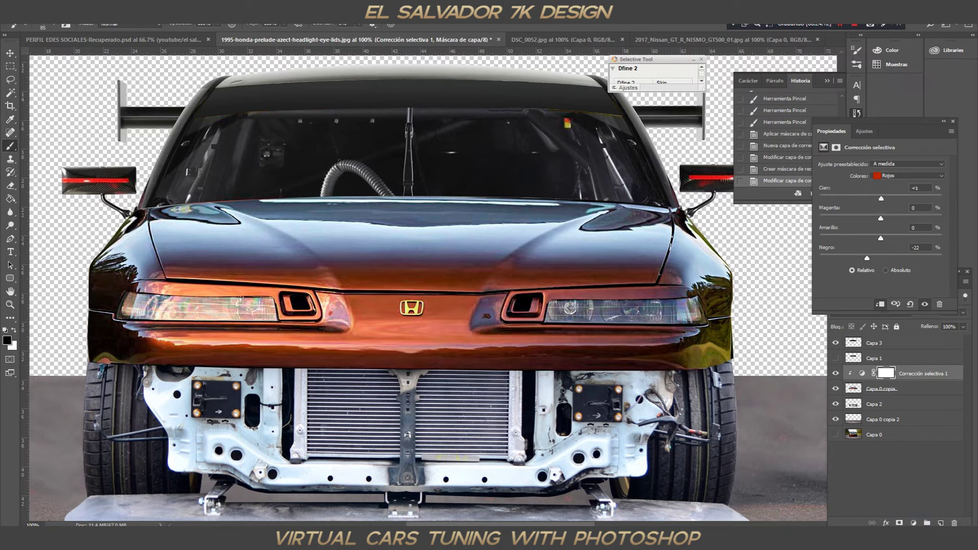
pyautogui.rightClick(944, 374)
pyautogui.click(814, 180)
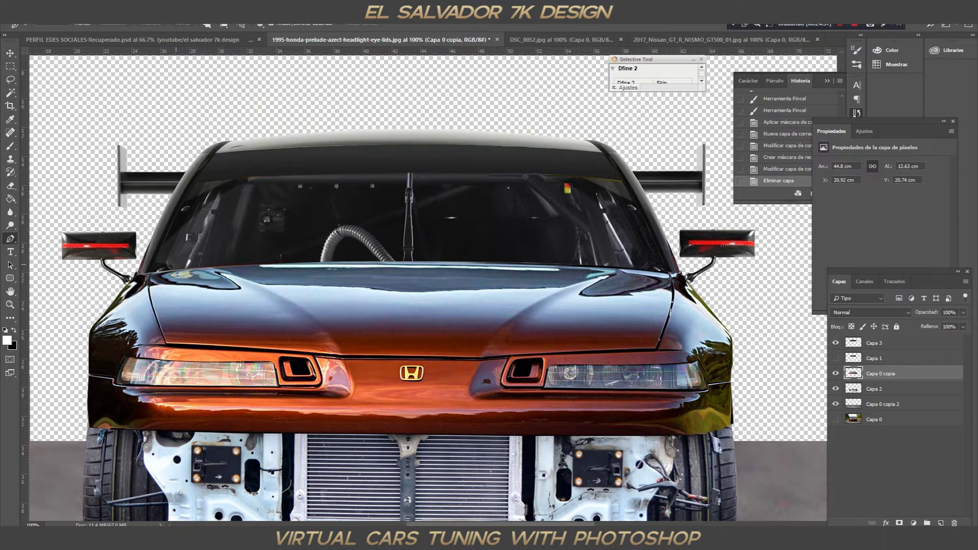
# Trace the left section of the hood with the Pen tool, following its curved crease, and convert it to a selection
pyautogui.click(152, 273)
pyautogui.click(209, 268)
pyautogui.moveTo(291, 302); pyautogui.dragTo(320, 321)
pyautogui.click(343, 354)
pyautogui.moveTo(262, 280); pyautogui.dragTo(299, 304)
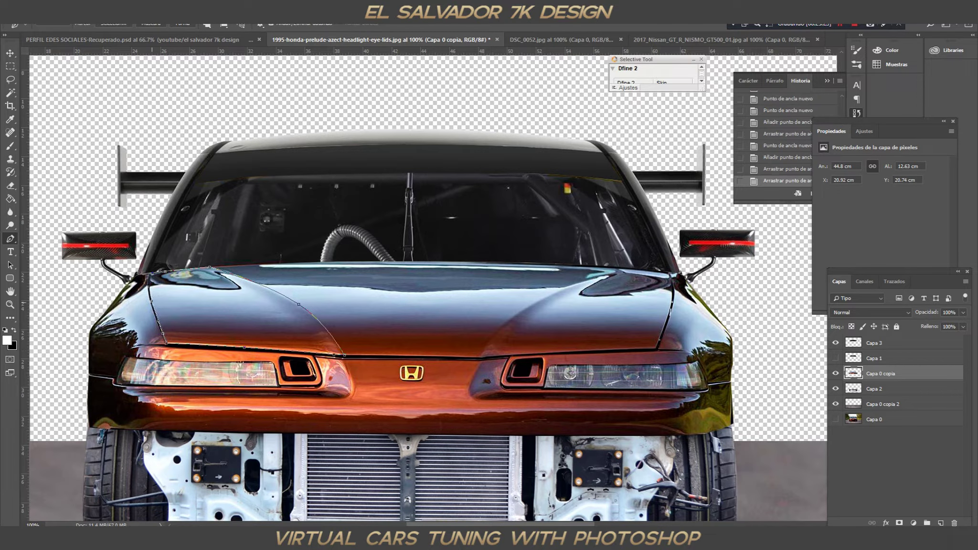
pyautogui.click(344, 356)
pyautogui.hotkey('ctrl', 'Return')
# Add a new layer above Capa 0 copia and set the foreground color to crimson red
pyautogui.press('i')
pyautogui.press('d')
pyautogui.click(7, 340)
pyautogui.click(201, 423)
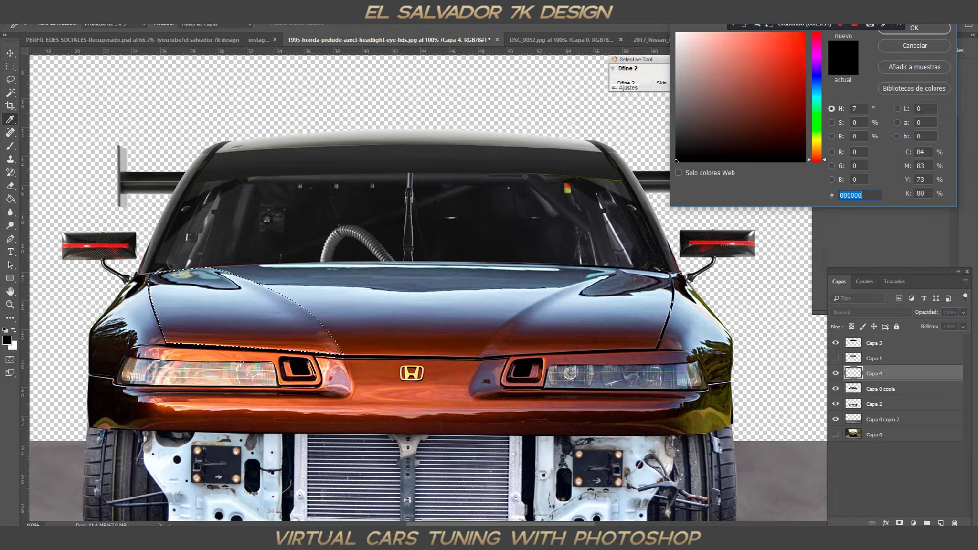
pyautogui.press('Return')
pyautogui.press('p')
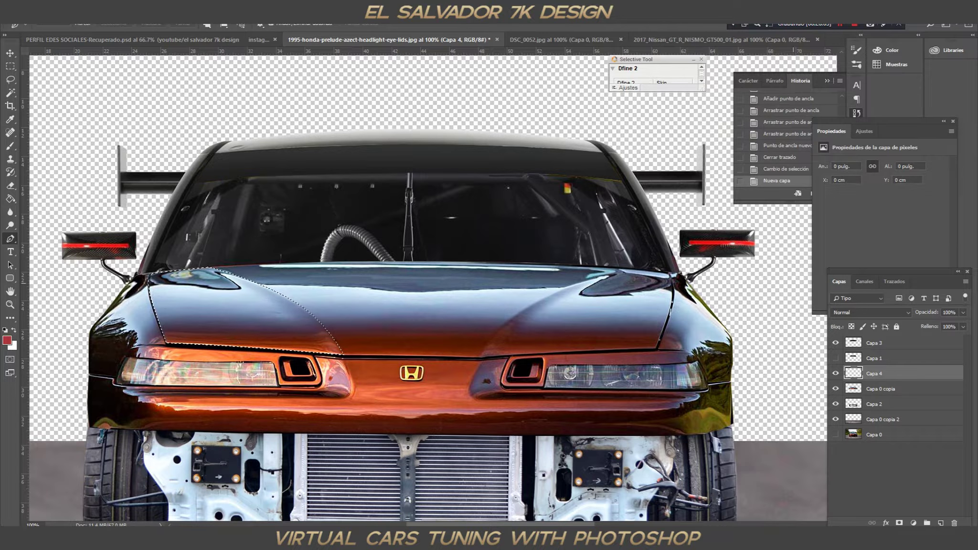
# Paint the selected left hood section solid black on Capa 4
pyautogui.press('d')
pyautogui.press('b')
pyautogui.click(170, 287)
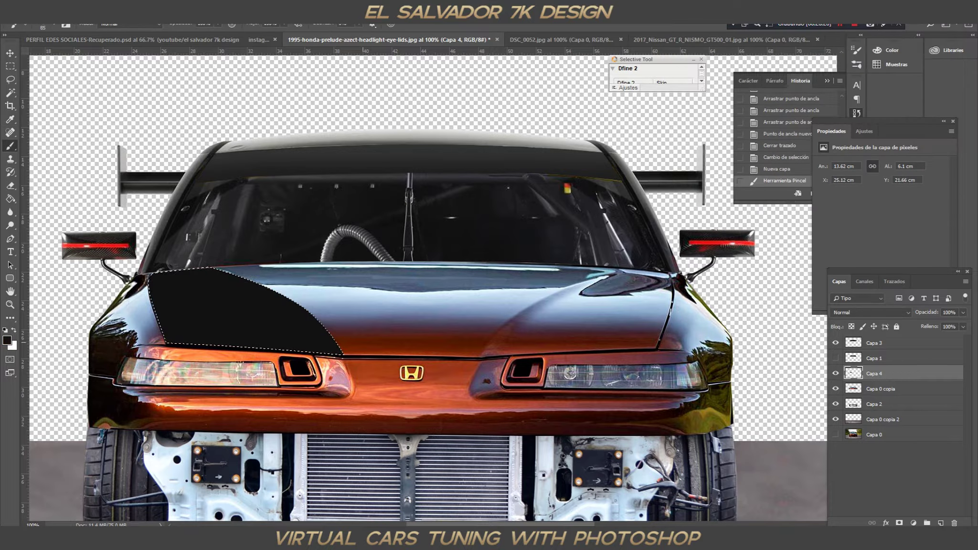
# Try shading the black hood section with a lighter grey highlight along its upper part, using a smaller, softer brush at 33% hardness
pyautogui.click(7, 340)
pyautogui.press('Return')
pyautogui.rightClick(420, 239)
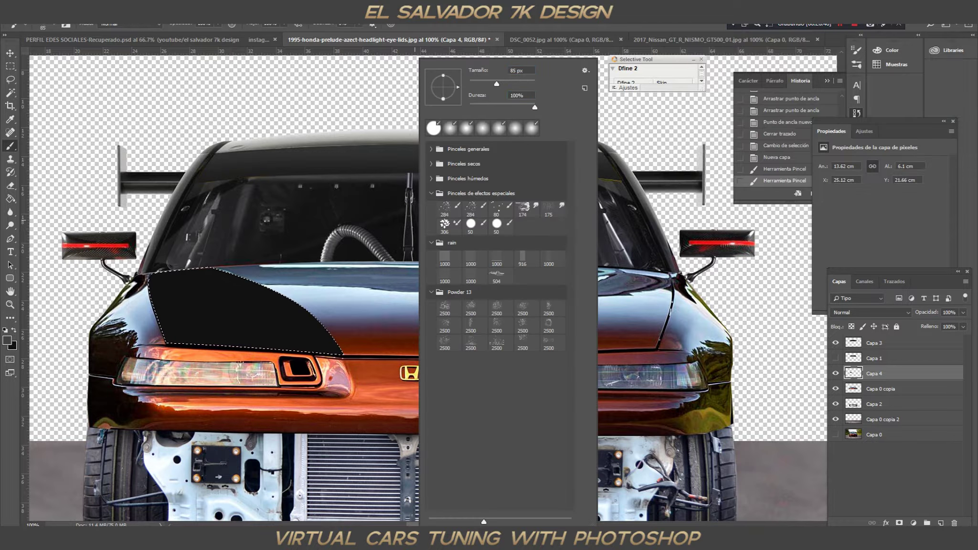
pyautogui.press('Escape')
pyautogui.press('[')
pyautogui.press('[')
pyautogui.press('[')
pyautogui.press('[')
pyautogui.rightClick(275, 191)
pyautogui.press('Return')
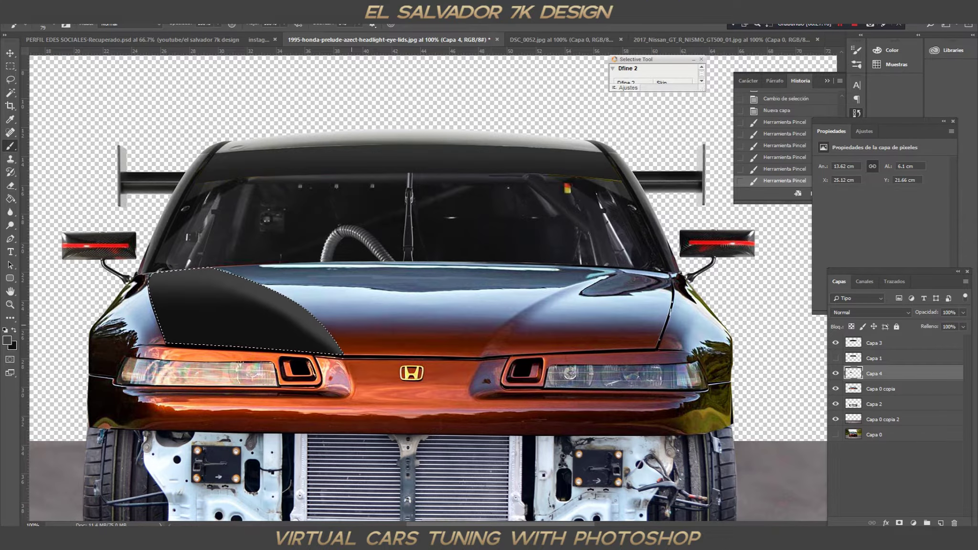
pyautogui.click(6, 340)
pyautogui.press('Return')
pyautogui.rightClick(369, 143)
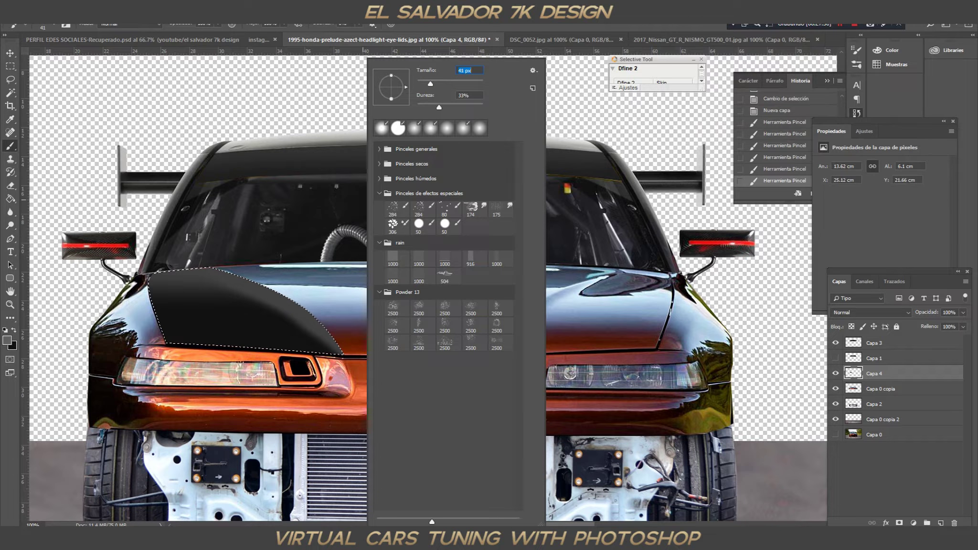
pyautogui.press('Return')
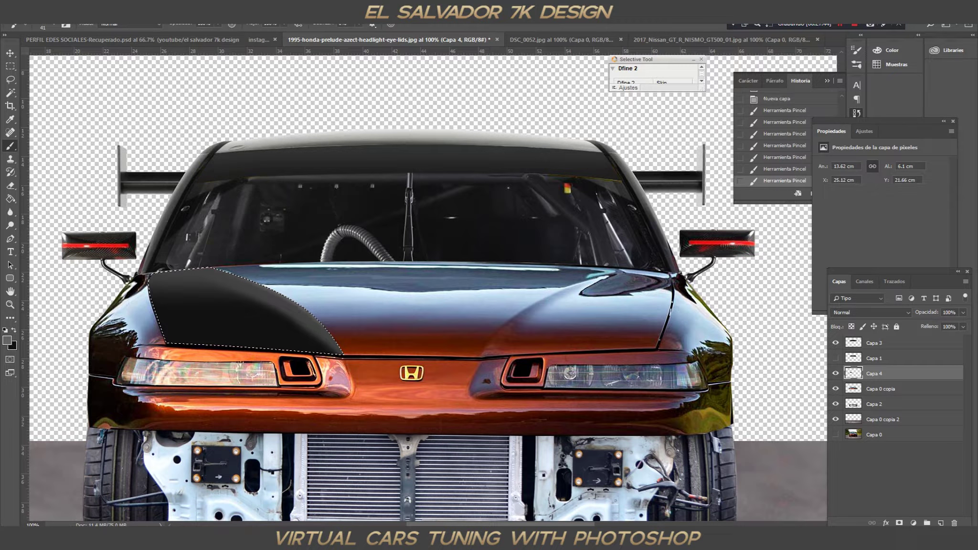
# Delete the painted hood section layer Capa 4
pyautogui.scroll(-2, 425, 296)
pyautogui.rightClick(883, 373)
pyautogui.click(764, 158)
# Trace the left headlight opening, including its inner vent, with the Pen tool and convert the path to a selection
pyautogui.press('p')
pyautogui.scroll(2, 128, 326)
pyautogui.scroll(-2, 128, 326)
pyautogui.click(200, 363)
pyautogui.click(281, 363)
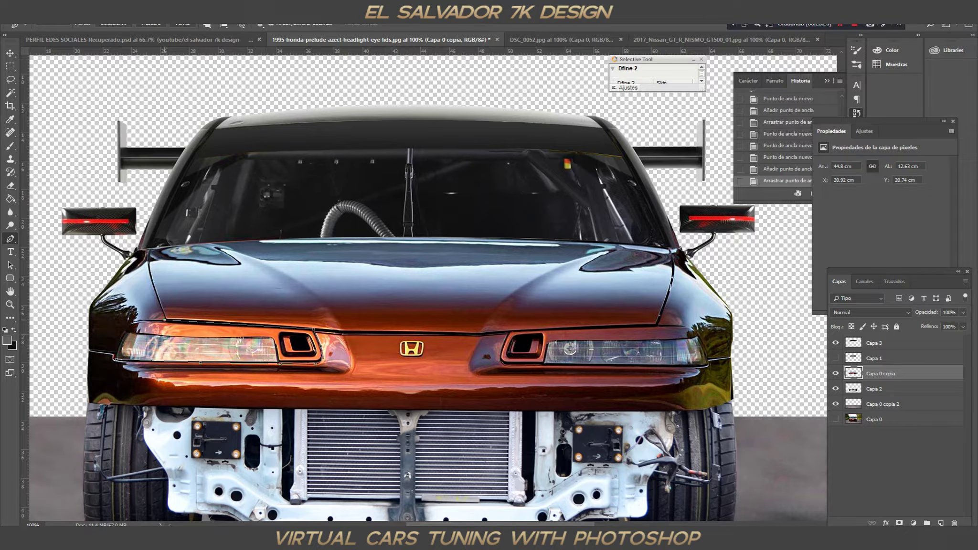
pyautogui.click(314, 330)
pyautogui.rightClick(162, 343)
pyautogui.click(191, 163)
pyautogui.press('Return')
# Add a new layer above Capa 0 copia and paint the left headlight selection solid black
pyautogui.hotkey('ctrl', 'shift', 'alt', 'n')
pyautogui.press('b')
pyautogui.moveTo(143, 342); pyautogui.dragTo(275, 342)
pyautogui.click(889, 50)
pyautogui.click(707, 158)
pyautogui.moveTo(138, 343); pyautogui.dragTo(311, 342)
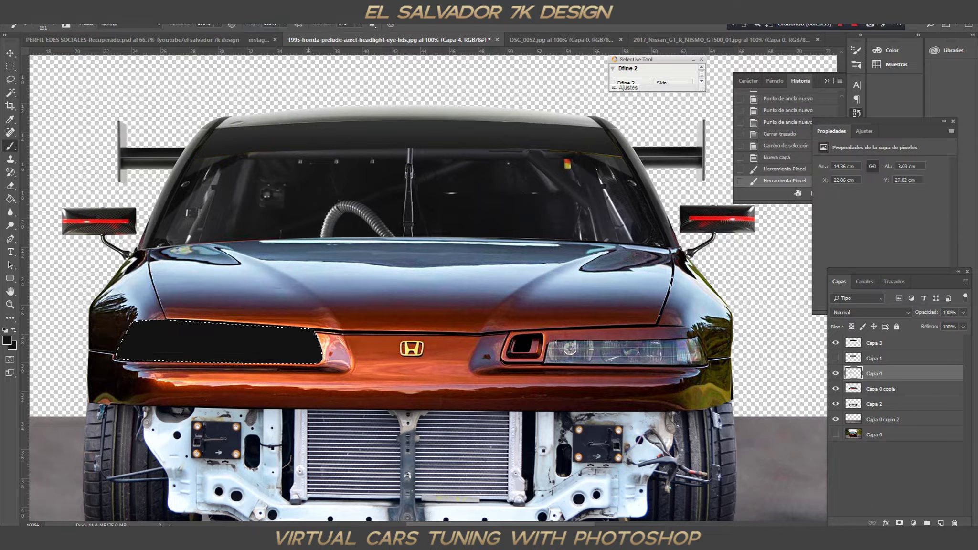
# Trace the right headlight opening with the Pen tool, convert it to a selection and fill it with black on Capa 4
pyautogui.click(511, 331)
pyautogui.click(501, 354)
pyautogui.click(500, 363)
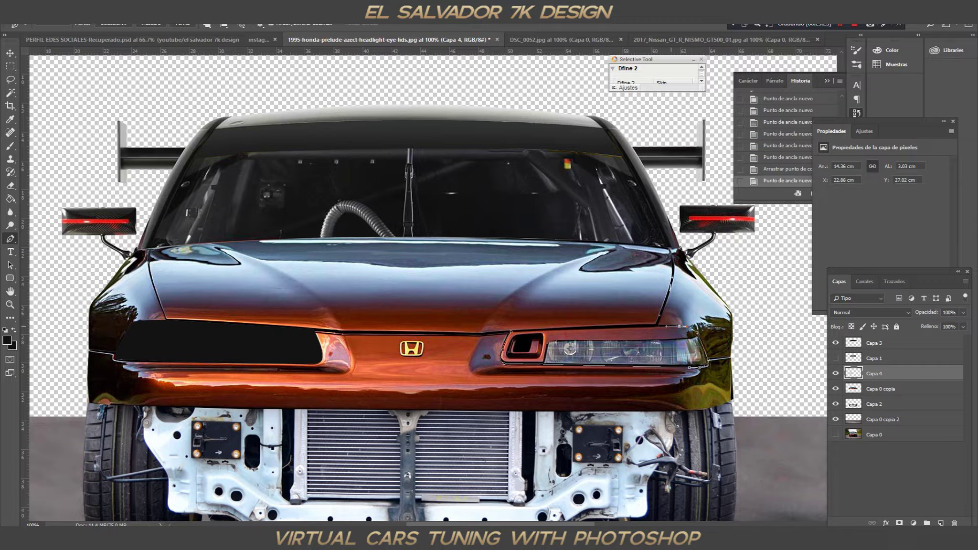
pyautogui.press('Return')
pyautogui.press('b')
pyautogui.hotkey('alt', 'BackSpace')
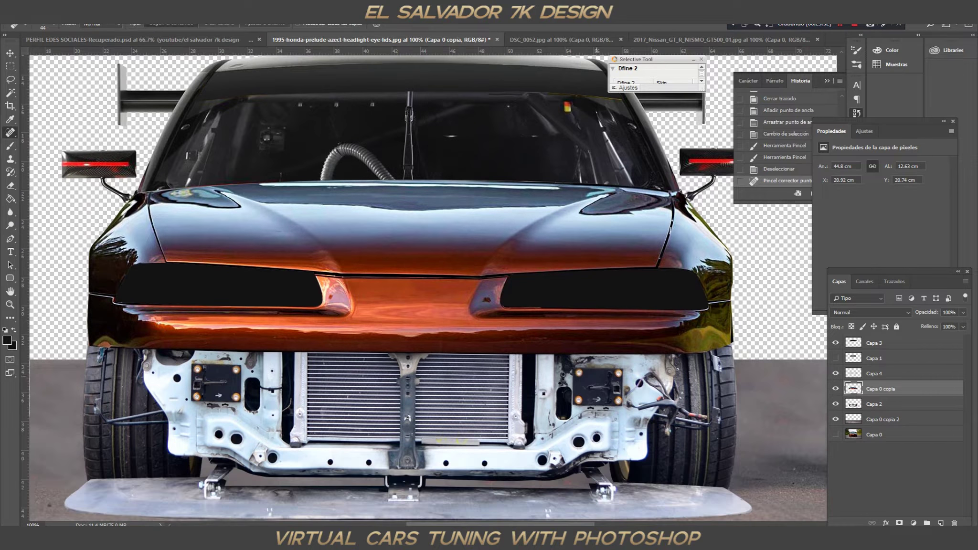
# Turn the bodywork monochrome with a Black & White adjustment clipped to Capa 0 copia, merge it down, and delete the extra Black & White adjustment
pyautogui.hotkey('ctrl', 'alt', 'g')
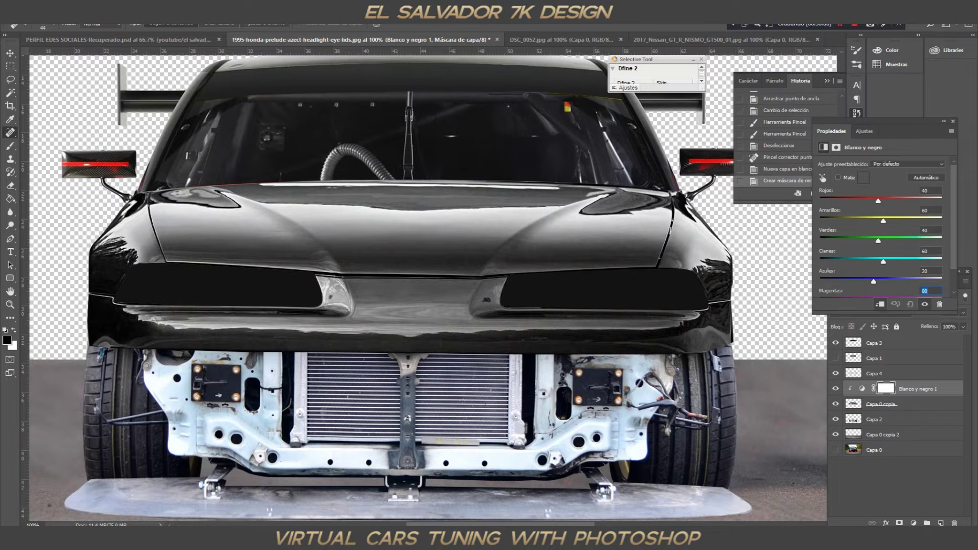
pyautogui.write('81')
pyautogui.hotkey('shift', 'Tab')
pyautogui.hotkey('ctrl', 'z')
pyautogui.hotkey('ctrl', 'z')
pyautogui.hotkey('ctrl', 'z')
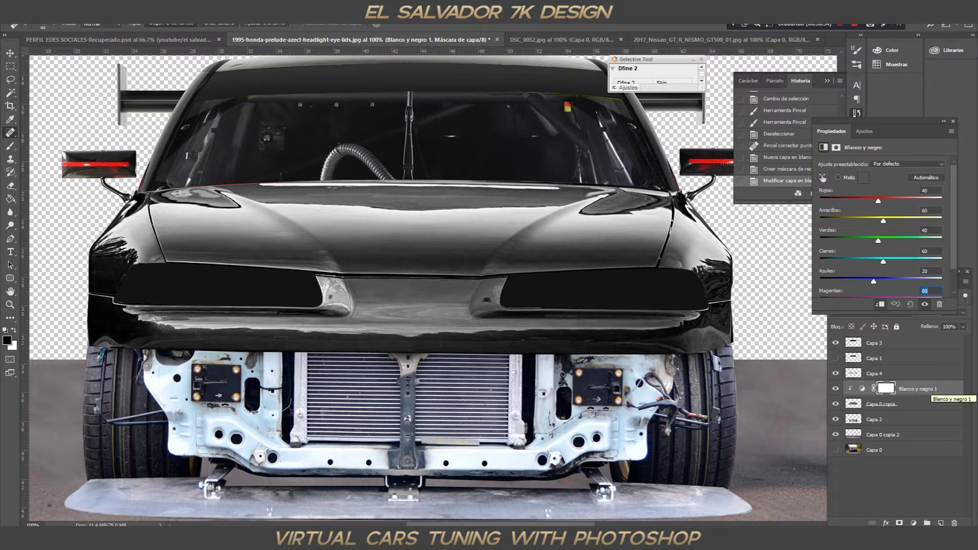
pyautogui.rightClick(926, 391)
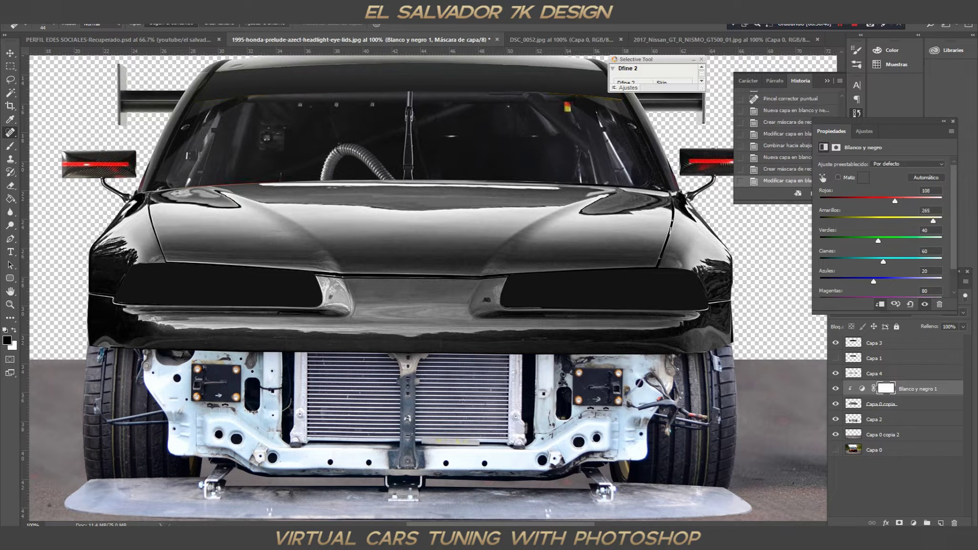
pyautogui.click(940, 304)
pyautogui.press('Return')
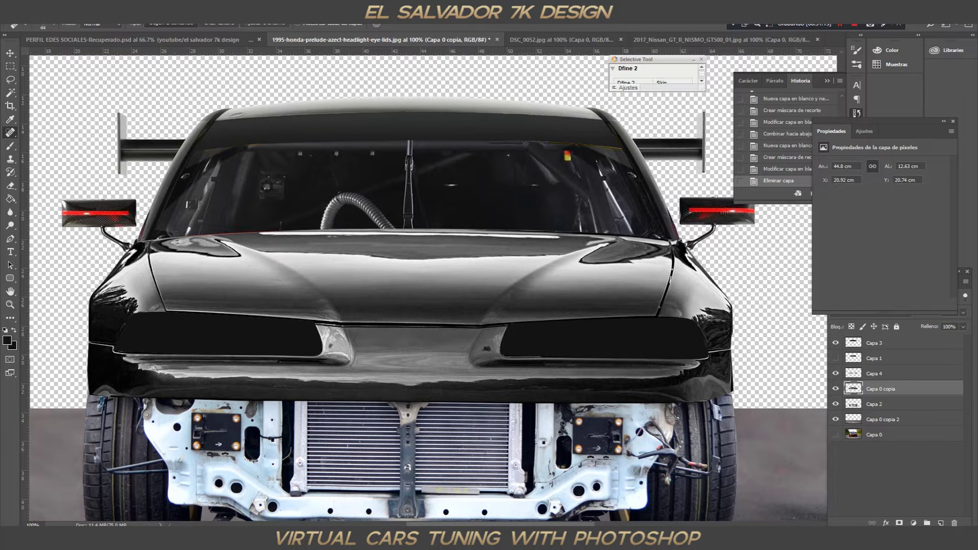
# Load Capa 0 copia's outline as a selection and smudge the highlight at the inner end of the left headlight with short vertical strokes
pyautogui.hotkey('ctrl', '-')
pyautogui.hotkey('ctrl', '-')
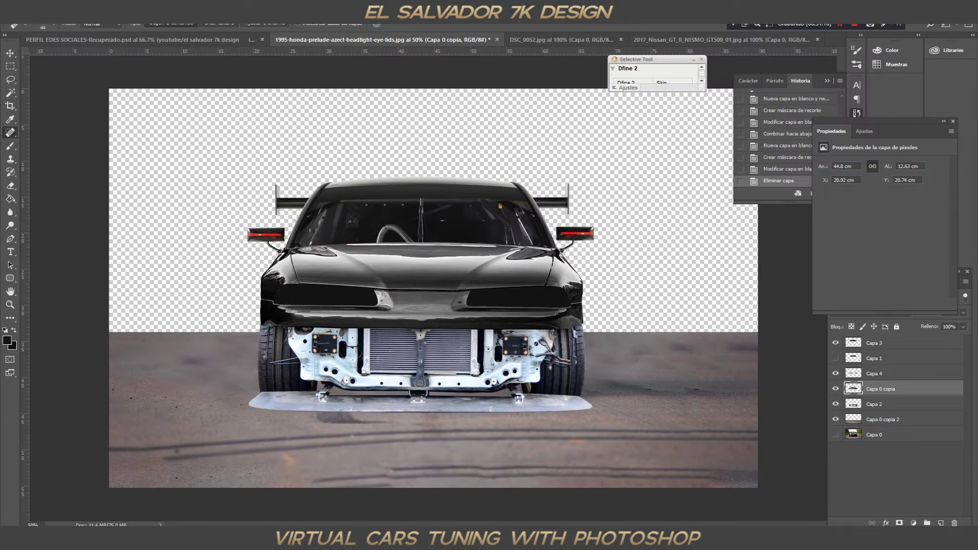
pyautogui.write('100')
pyautogui.press('Return')
pyautogui.keyDown('ctrl'); pyautogui.click(854, 388); pyautogui.keyUp('ctrl')
pyautogui.moveTo(10, 211); pyautogui.dragTo(52, 253)
pyautogui.click(53, 253)
pyautogui.rightClick(218, 201)
pyautogui.moveTo(330, 330); pyautogui.dragTo(332, 299)
pyautogui.moveTo(339, 330); pyautogui.dragTo(340, 298)
pyautogui.moveTo(346, 327); pyautogui.dragTo(348, 301)
pyautogui.moveTo(323, 325); pyautogui.dragTo(324, 297)
pyautogui.moveTo(335, 315); pyautogui.dragTo(337, 292)
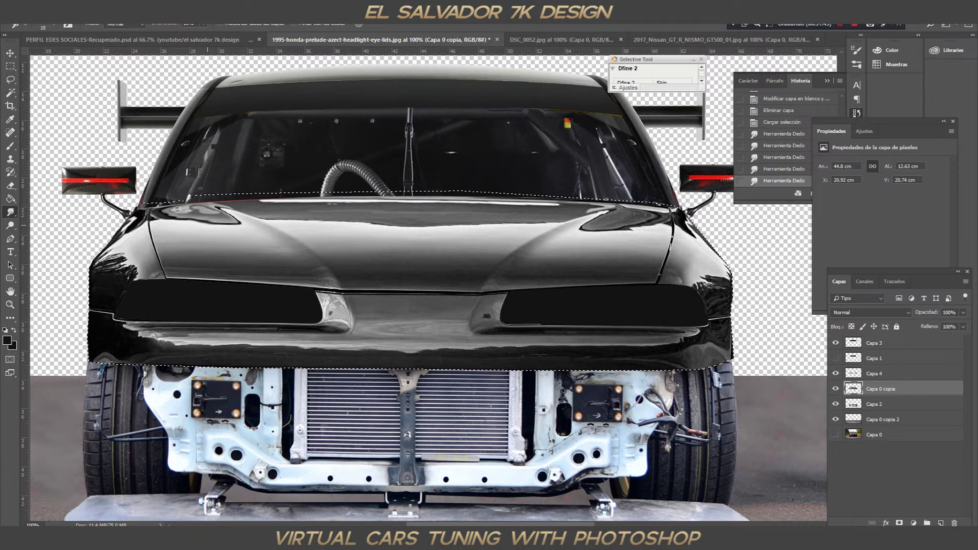
# Add 7.73% Gaussian monochromatic noise to the selected bodywork on Capa 0 copia
pyautogui.click(184, 19)
pyautogui.click(344, 167)
pyautogui.moveTo(415, 249)
pyautogui.mouseDown()
pyautogui.moveTo(430, 249)
pyautogui.moveTo(415, 249)
pyautogui.mouseUp()
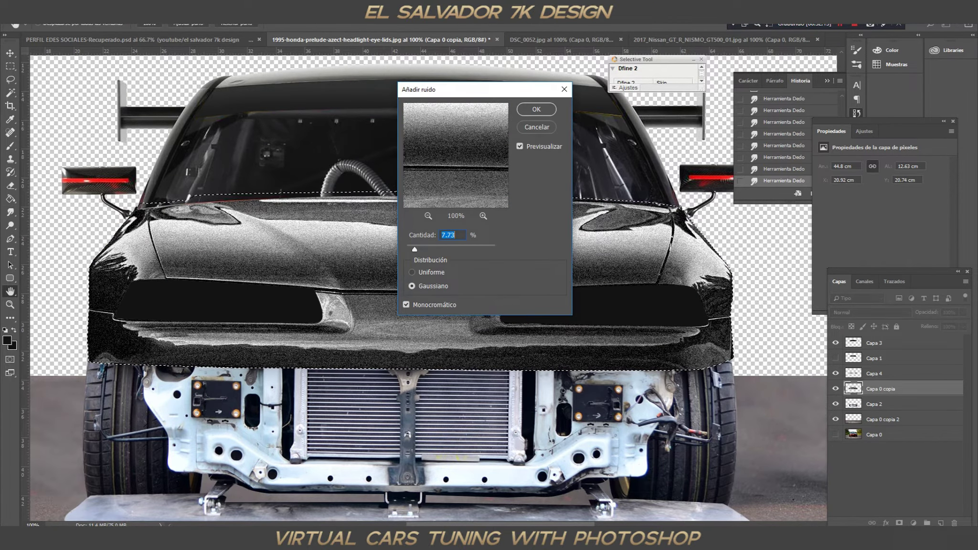
pyautogui.press('Return')
# Try a Photo Filter adjustment on the bodywork with yellow #f1ff11 and near-black #111110 colours, and delete it
pyautogui.click(914, 523)
pyautogui.click(932, 446)
pyautogui.click(850, 180)
pyautogui.click(688, 153)
pyautogui.click(818, 130)
pyautogui.click(797, 32)
pyautogui.click(817, 139)
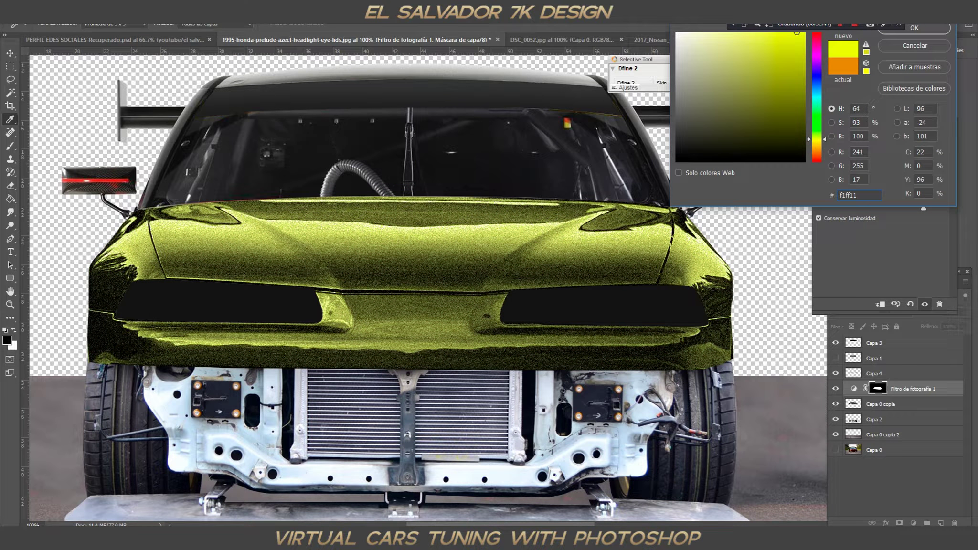
pyautogui.write('000000')
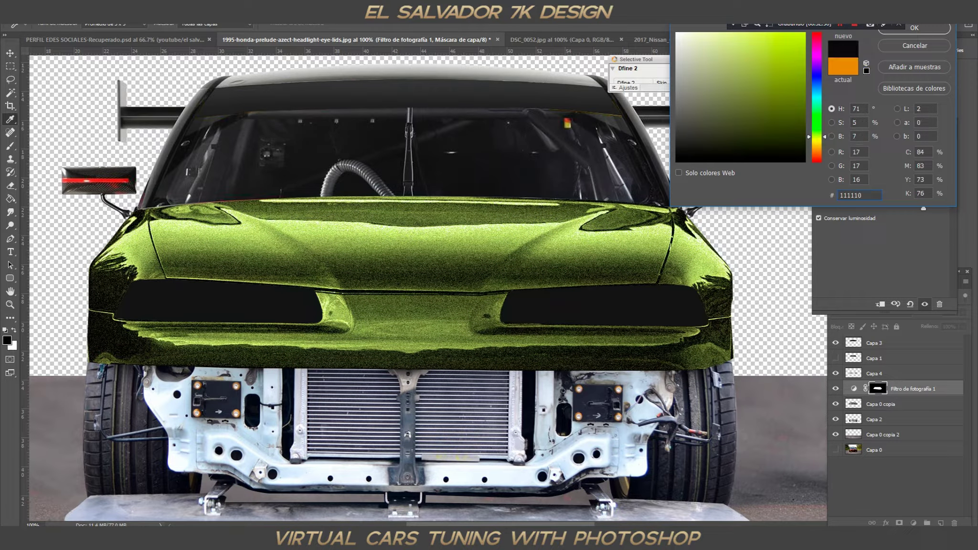
pyautogui.press('Return')
pyautogui.click(939, 304)
pyautogui.press('Return')
# Try smudging the tree reflection on the left fender with a soft 18 px brush at 0% hardness, and undo the stroke
pyautogui.rightClick(118, 60)
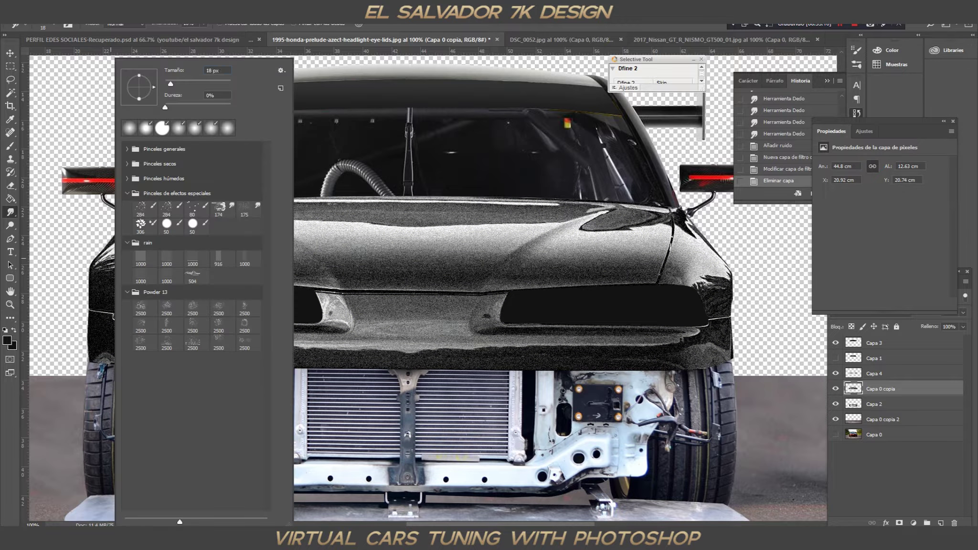
pyautogui.press('Escape')
pyautogui.moveTo(115, 244); pyautogui.dragTo(131, 270)
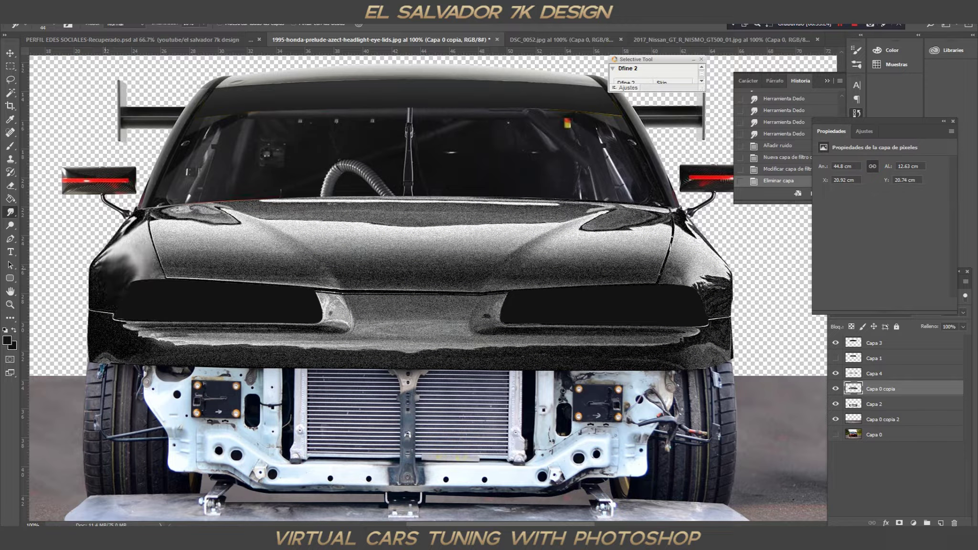
pyautogui.hotkey('alt', 'e')
pyautogui.press('Return')
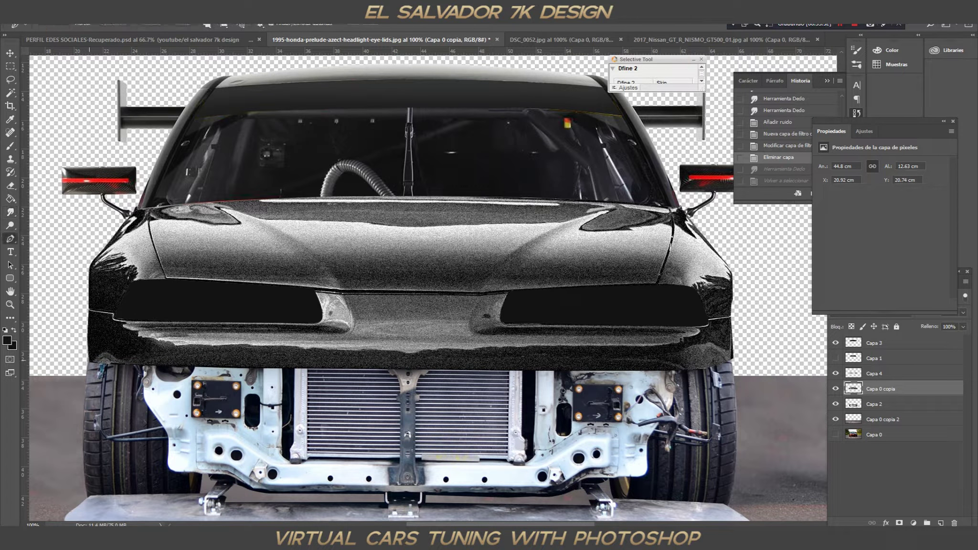
# Trace a wide band under the bumper's lower edge with the Pen tool and fill it black on a new layer below Capa 0 copia
pyautogui.click(90, 390)
pyautogui.click(729, 404)
pyautogui.click(729, 356)
pyautogui.click(95, 344)
pyautogui.click(89, 389)
pyautogui.rightClick(636, 185)
pyautogui.click(669, 233)
pyautogui.hotkey('ctrl', 'shift', 'alt', 'n')
pyautogui.hotkey('alt', 'BackSpace')
pyautogui.hotkey('alt', 't')
pyautogui.click(933, 45)
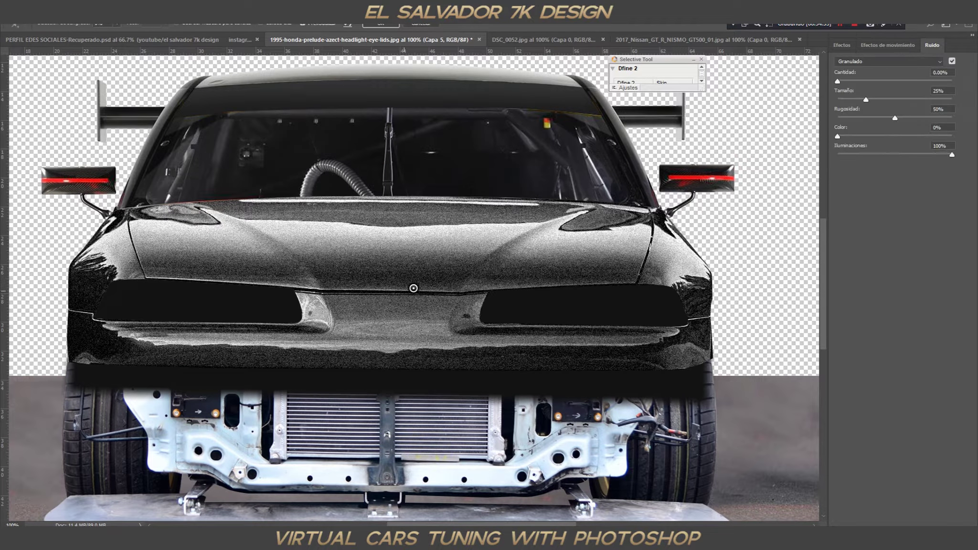
pyautogui.press('Escape')
# Soften the black band under the bumper with a 4.4 px Gaussian Blur and reduce its layer opacity to about 75%
pyautogui.hotkey('alt', 't')
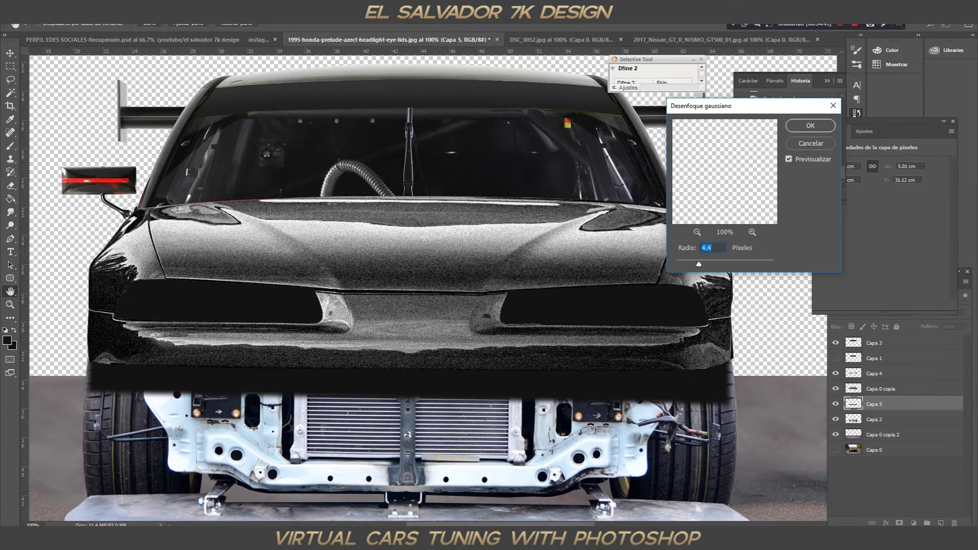
pyautogui.press('Return')
pyautogui.press('g')
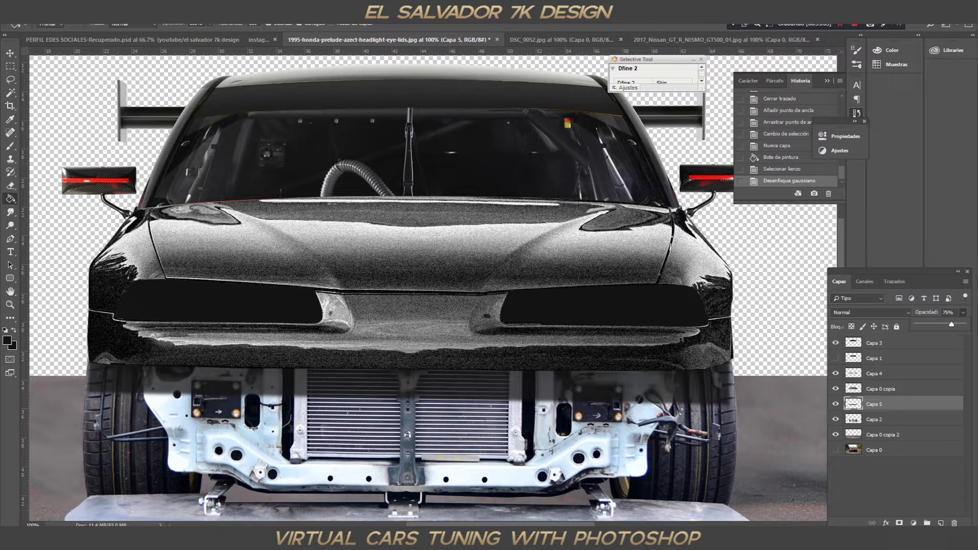
pyautogui.moveTo(949, 325); pyautogui.dragTo(966, 325)
# Load Capa 5's outline as a selection and brush extra black shadow under the bumper edge on a new layer above it, then deselect
pyautogui.keyDown('ctrl'); pyautogui.click(854, 404); pyautogui.keyUp('ctrl')
pyautogui.click(940, 523)
pyautogui.press('b')
pyautogui.rightClick(228, 60)
pyautogui.press('Return')
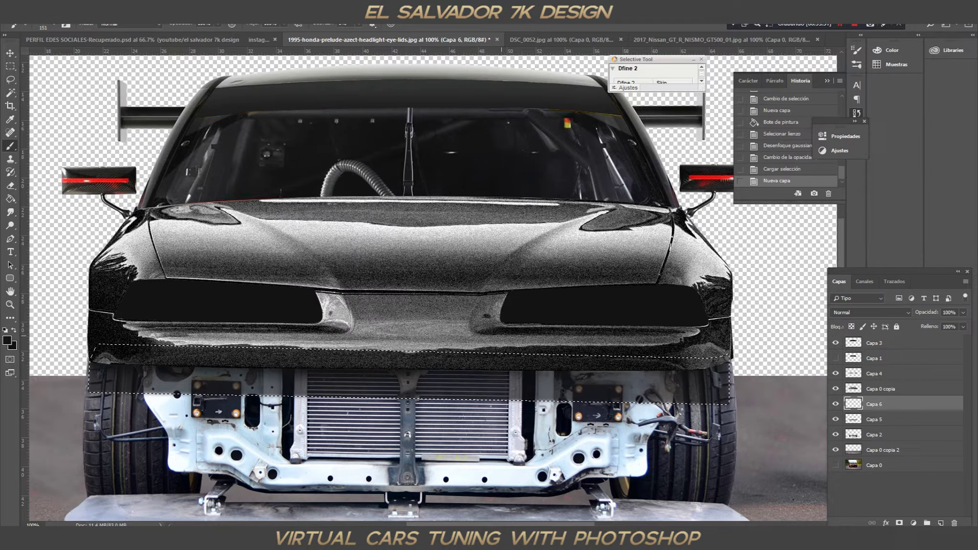
pyautogui.moveTo(501, 377); pyautogui.dragTo(701, 377)
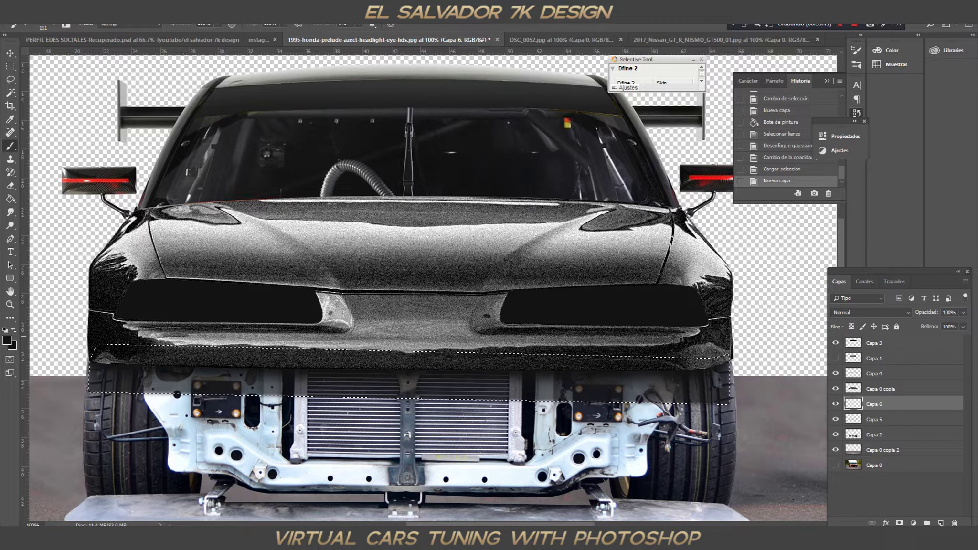
pyautogui.moveTo(574, 378); pyautogui.dragTo(191, 378)
pyautogui.click(157, 10)
pyautogui.click(172, 38)
pyautogui.scroll(-3, 430, 286)
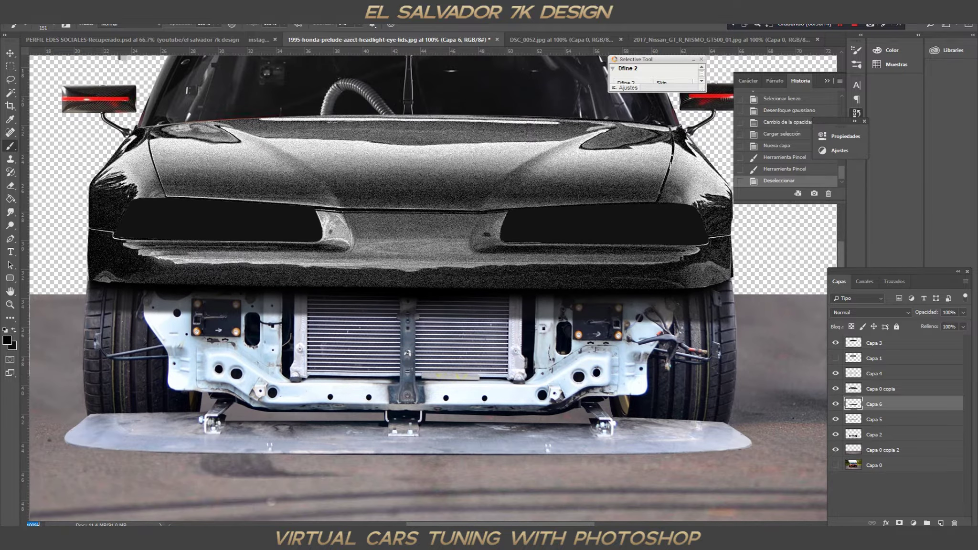
# Select Capa 2, trace a shadow shape around the front splitter and slightly below its lower edge with the Pen tool, and convert it to a selection
pyautogui.hotkey('ctrl', '-')
pyautogui.hotkey('ctrl', '-')
pyautogui.keyDown('ctrl'); pyautogui.click(265, 406); pyautogui.keyUp('ctrl')
pyautogui.press('p')
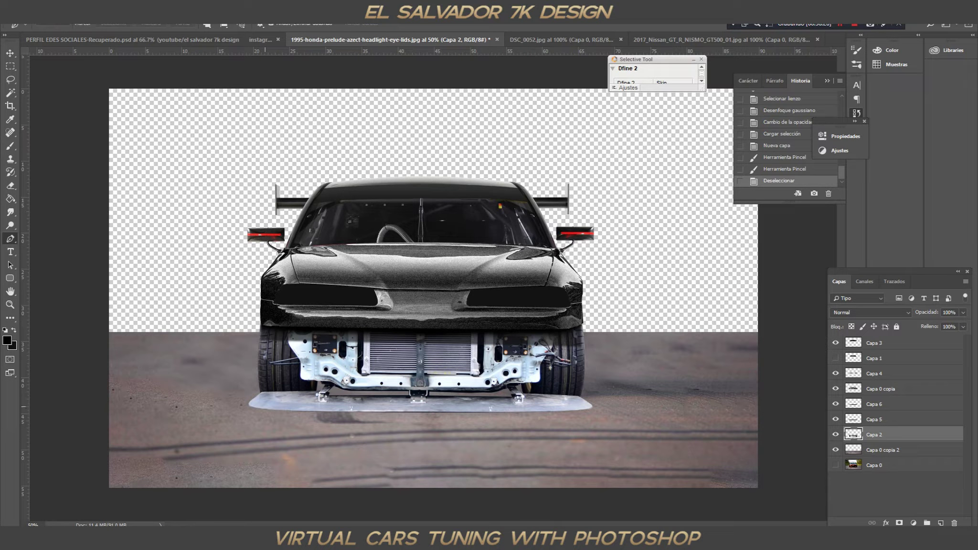
pyautogui.click(318, 380)
pyautogui.click(255, 401)
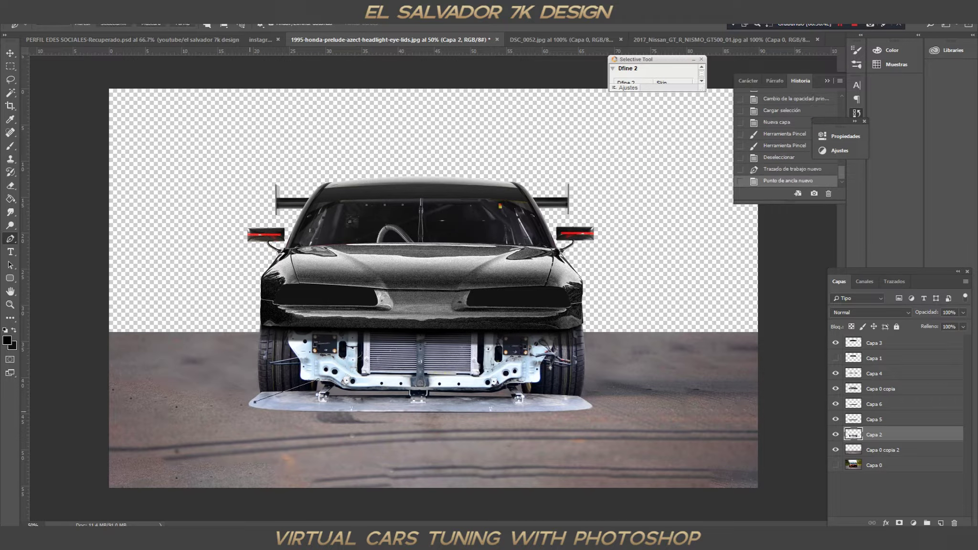
pyautogui.moveTo(237, 410); pyautogui.dragTo(246, 410)
pyautogui.click(585, 416)
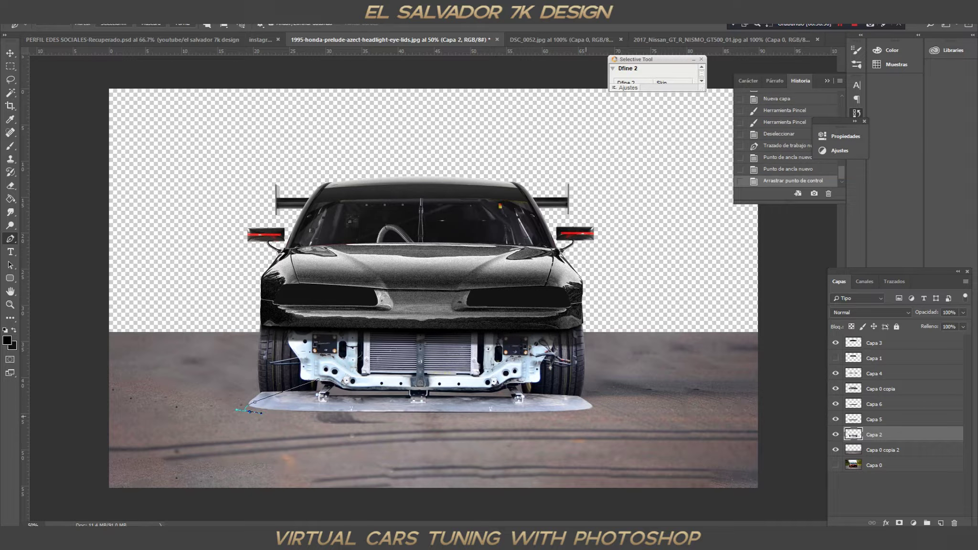
pyautogui.click(421, 416)
pyautogui.moveTo(421, 416); pyautogui.dragTo(421, 419)
pyautogui.moveTo(502, 419); pyautogui.dragTo(502, 418)
pyautogui.click(399, 349)
pyautogui.click(342, 365)
pyautogui.click(317, 379)
pyautogui.hotkey('ctrl', 'Return')
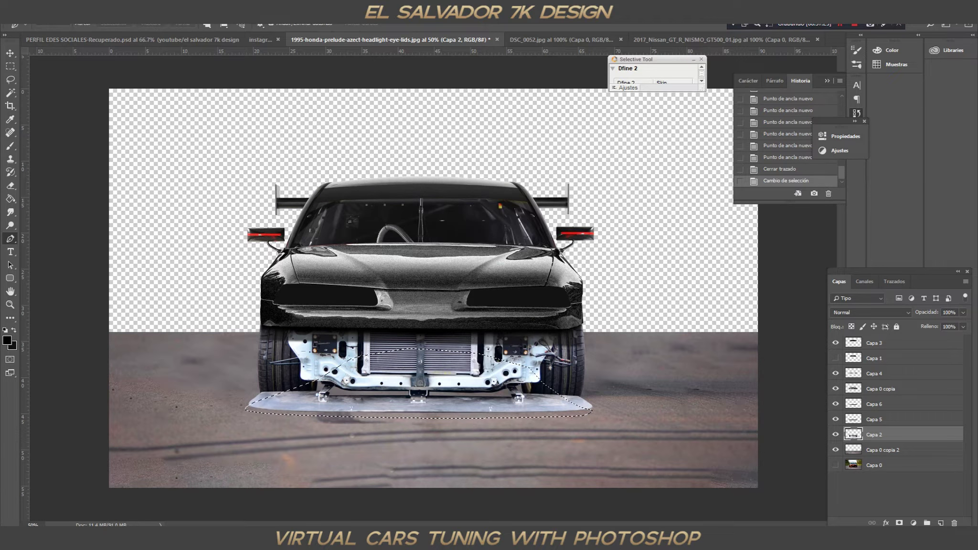
# Fill the splitter shadow selection with black on a new layer below Capa 2 and deselect
pyautogui.hotkey('ctrl', 'shift', 'alt', 'n')
pyautogui.press('g')
pyautogui.click(421, 409)
pyautogui.hotkey('ctrl', 'a')
pyautogui.hotkey('ctrl', 'd')
# Soften the splitter shadow with Gaussian Blur and set its layer opacity to 47%
pyautogui.click(178, 10)
pyautogui.click(205, 27)
pyautogui.click(963, 312)
pyautogui.moveTo(964, 324); pyautogui.dragTo(939, 324)
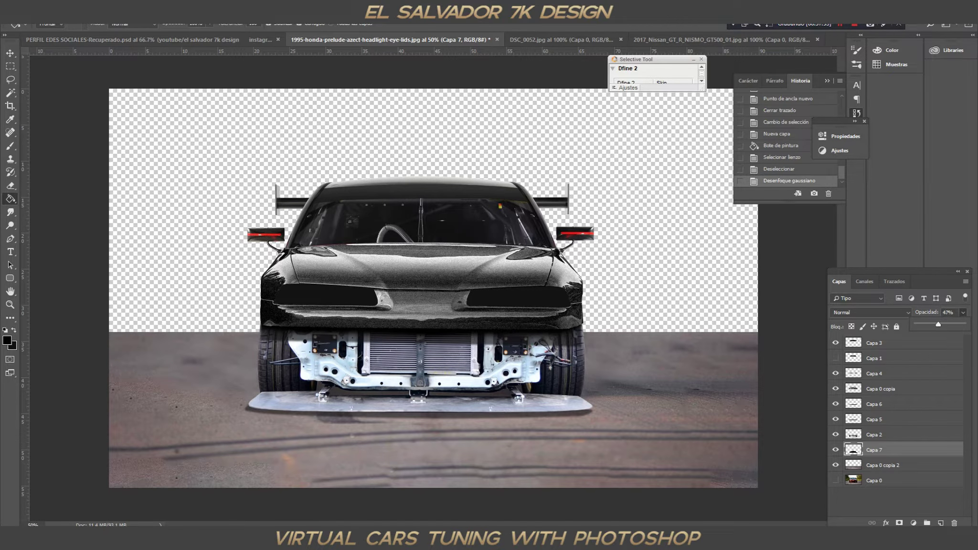
# Add a new layer above Capa 7, brush a soft black shadow under the splitter and erase the excess
pyautogui.hotkey('ctrl', 'shift', 'alt', 'n')
pyautogui.press('b')
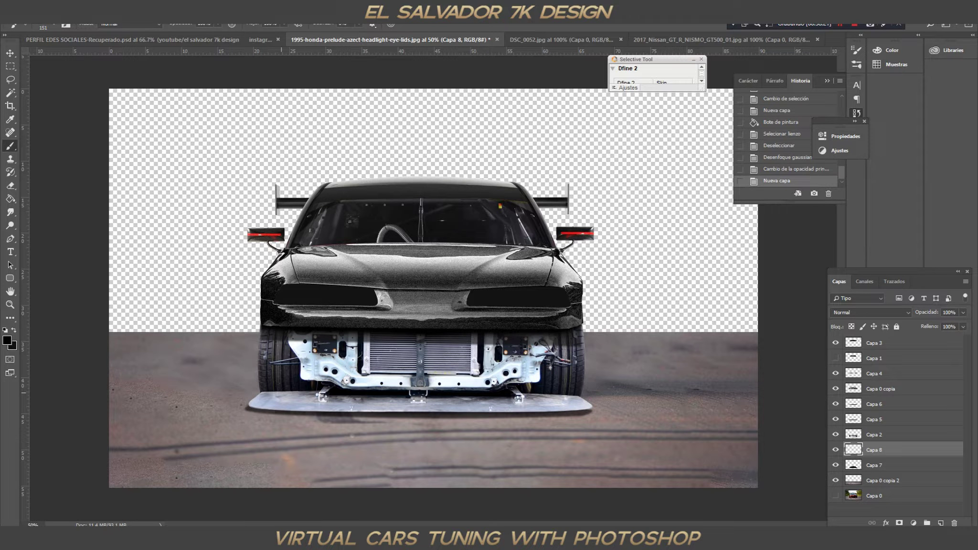
pyautogui.moveTo(258, 406); pyautogui.dragTo(584, 397)
pyautogui.press('e')
pyautogui.click(401, 291)
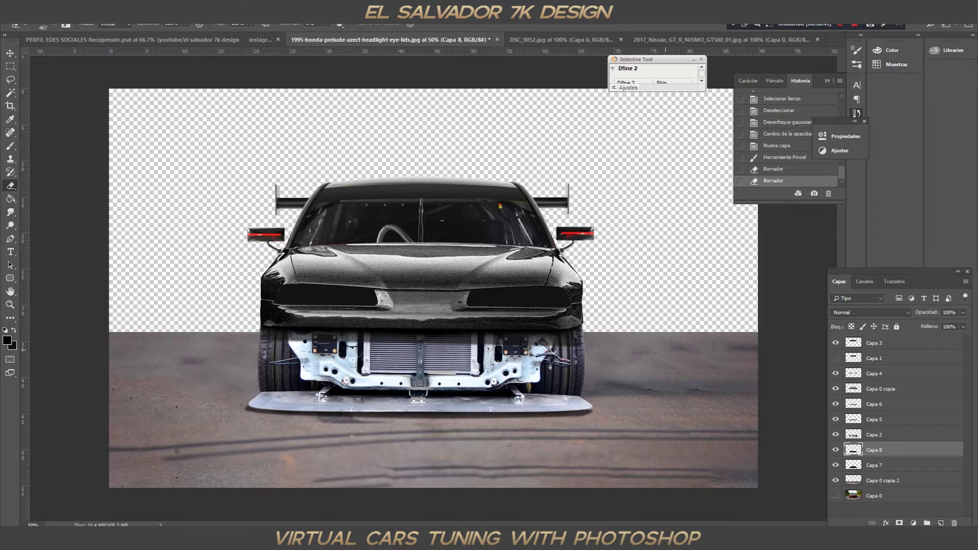
# Apply a Bevel & Emboss with 53% depth, 7 px size and a 94° light angle to Capa 4, and rasterize its layer style
pyautogui.doubleClick(908, 374)
pyautogui.click(581, 105)
pyautogui.write('13')
pyautogui.moveTo(762, 184); pyautogui.dragTo(759, 174)
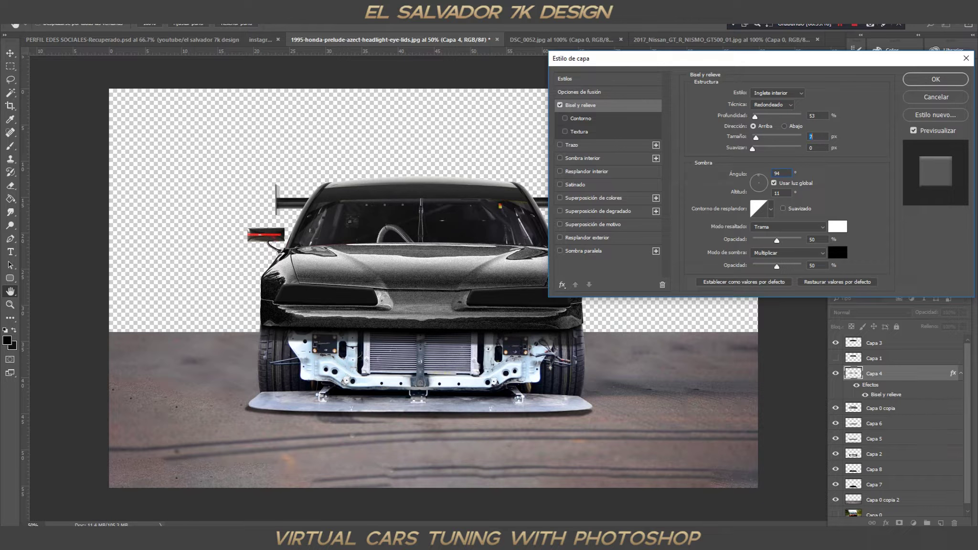
pyautogui.press('Return')
pyautogui.rightClick(899, 374)
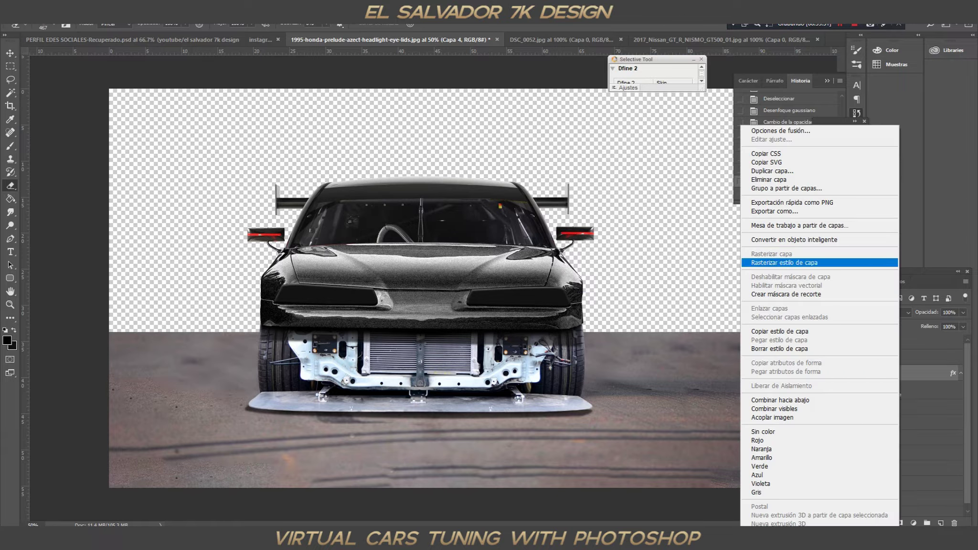
pyautogui.click(785, 262)
# Add 2.01% Gaussian monochromatic noise to Capa 4
pyautogui.click(189, 7)
pyautogui.moveTo(219, 188)
pyautogui.click(358, 181)
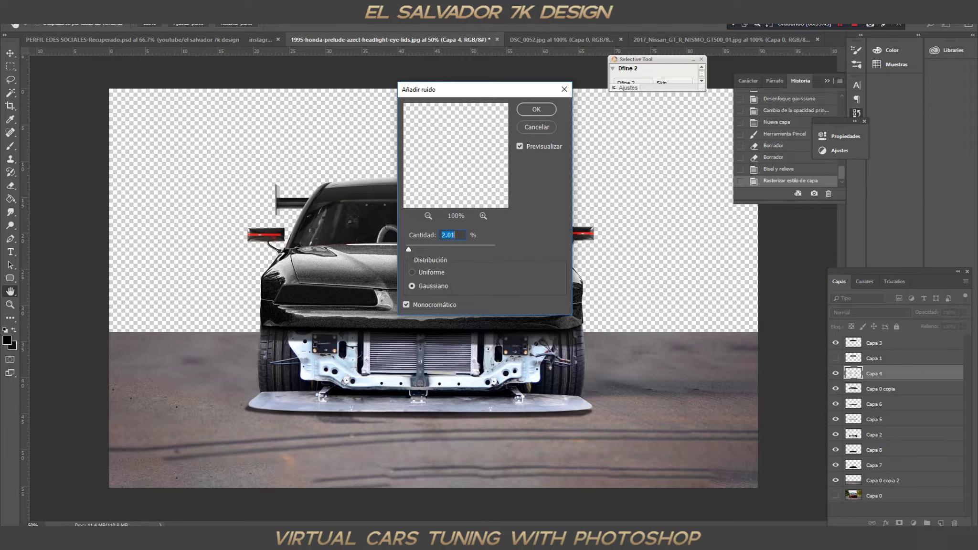
pyautogui.press('Return')
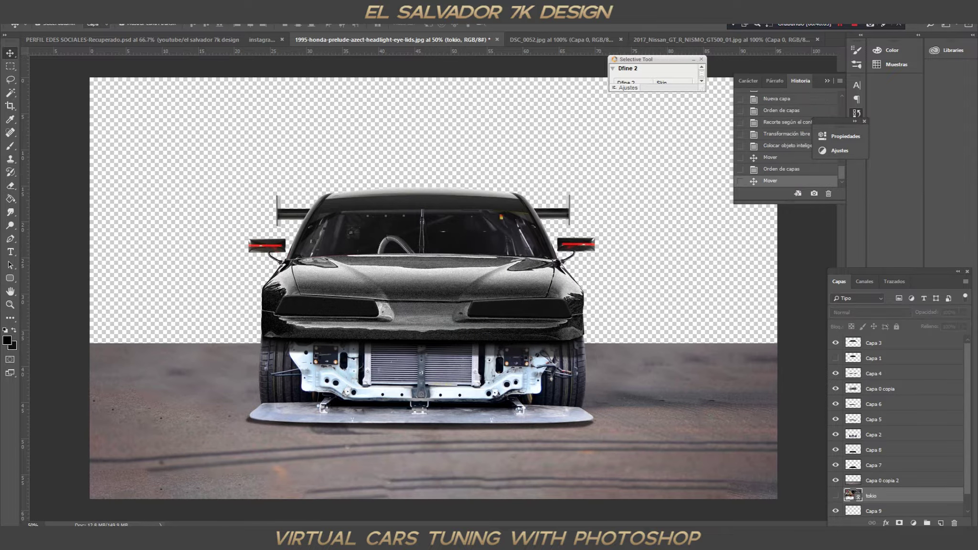
# Rasterize the tokio background layer and blur it with the Blur Gallery
pyautogui.rightClick(874, 496)
pyautogui.click(774, 238)
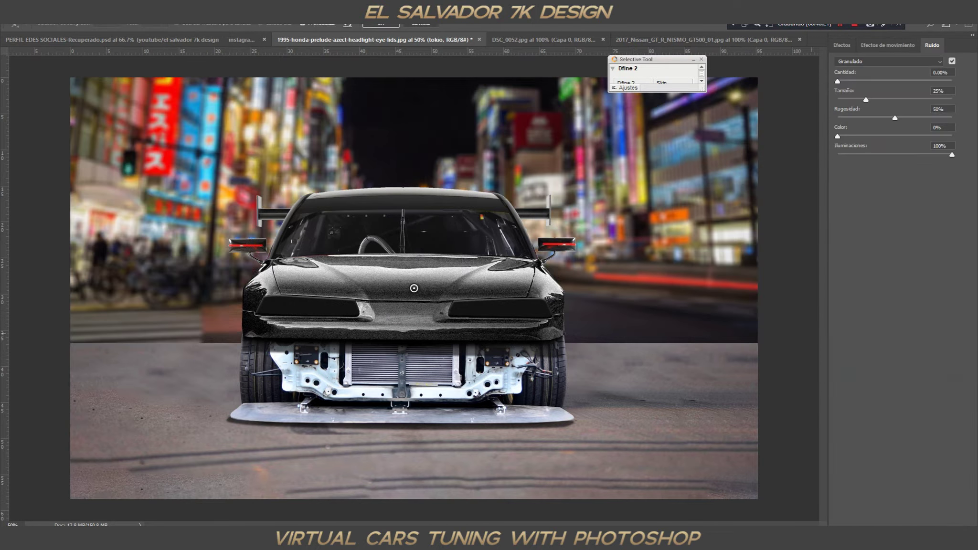
pyautogui.press('Return')
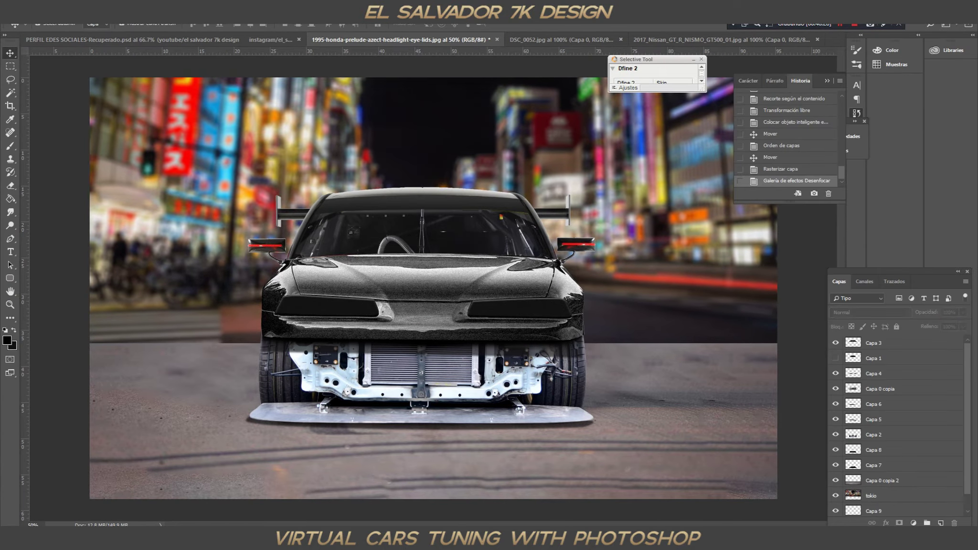
# Apply the Camera Raw filter to the ground layer Capa 0 copia 2
pyautogui.click(882, 480)
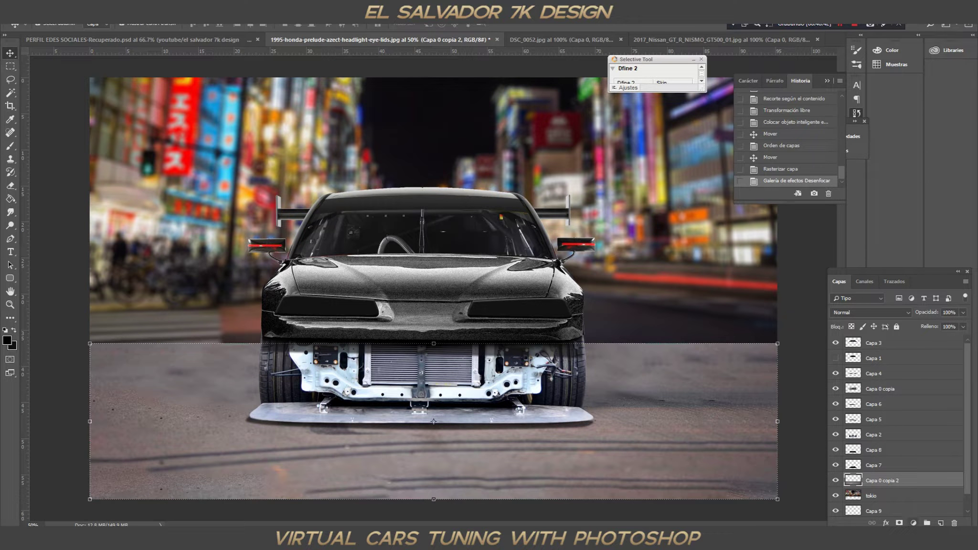
pyautogui.click(187, 14)
pyautogui.click(187, 14)
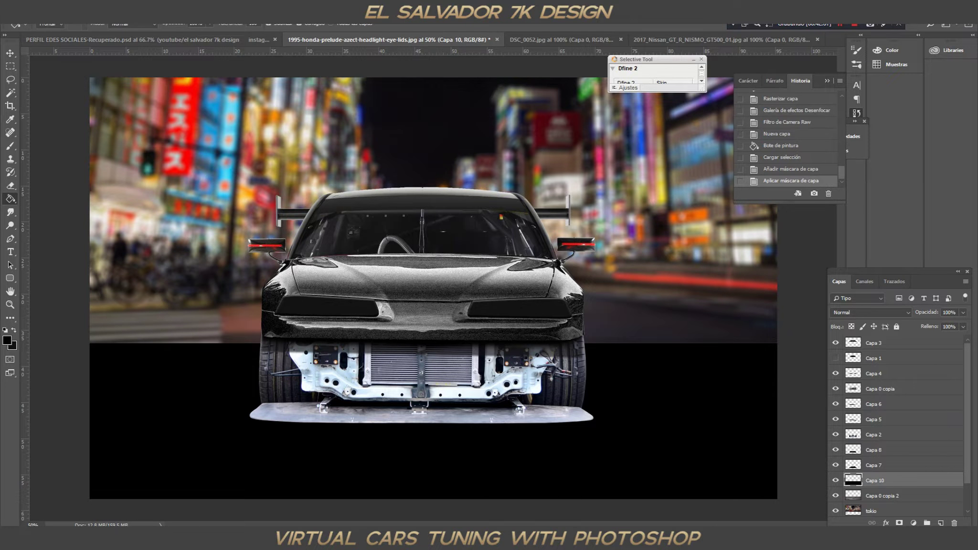
# Add a layer mask to the black Capa 10 and get a flattened elliptical 1860 px brush ready
pyautogui.press('b')
pyautogui.rightClick(439, 60)
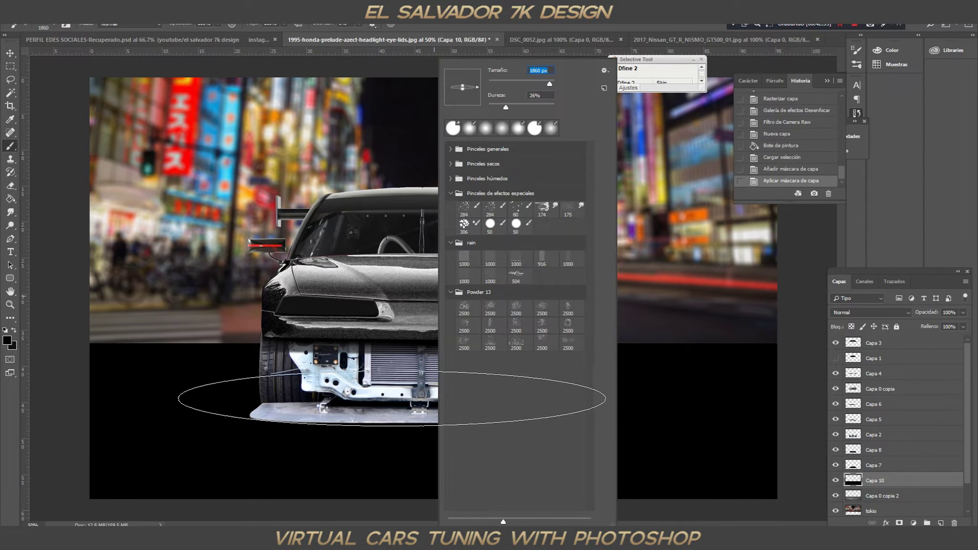
pyautogui.click(395, 402)
pyautogui.click(899, 523)
# Try revealing the ground around the car by painting on the Capa 10 mask, and step back through the strokes
pyautogui.click(498, 409)
pyautogui.click(476, 426)
pyautogui.click(473, 396)
pyautogui.click(468, 378)
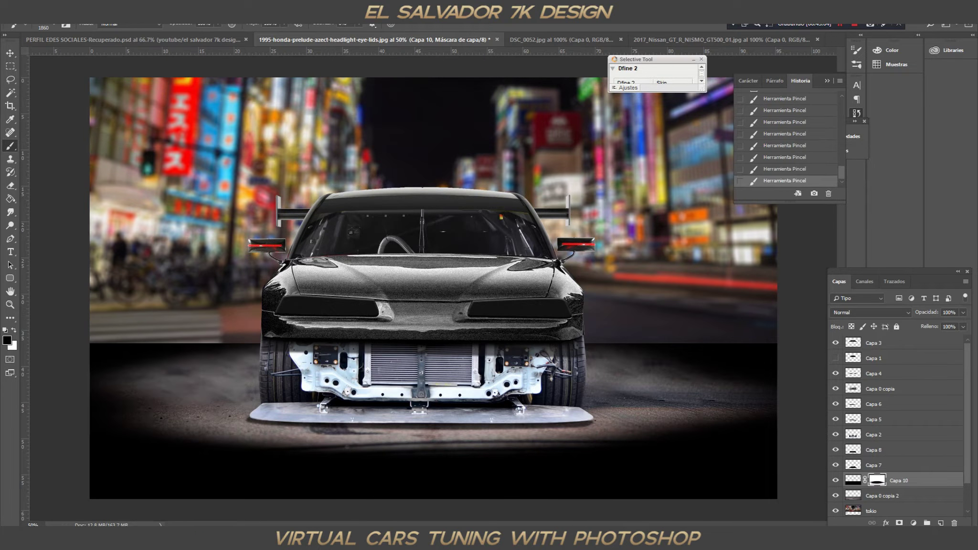
pyautogui.hotkey('ctrl', 'alt', 'z')
pyautogui.hotkey('ctrl', 'alt', 'z')
pyautogui.hotkey('ctrl', 'alt', 'z')
pyautogui.hotkey('ctrl', 'alt', 'z')
pyautogui.hotkey('ctrl', 'alt', 'z')
pyautogui.hotkey('ctrl', 'alt', 'z')
pyautogui.hotkey('ctrl', 'alt', 'z')
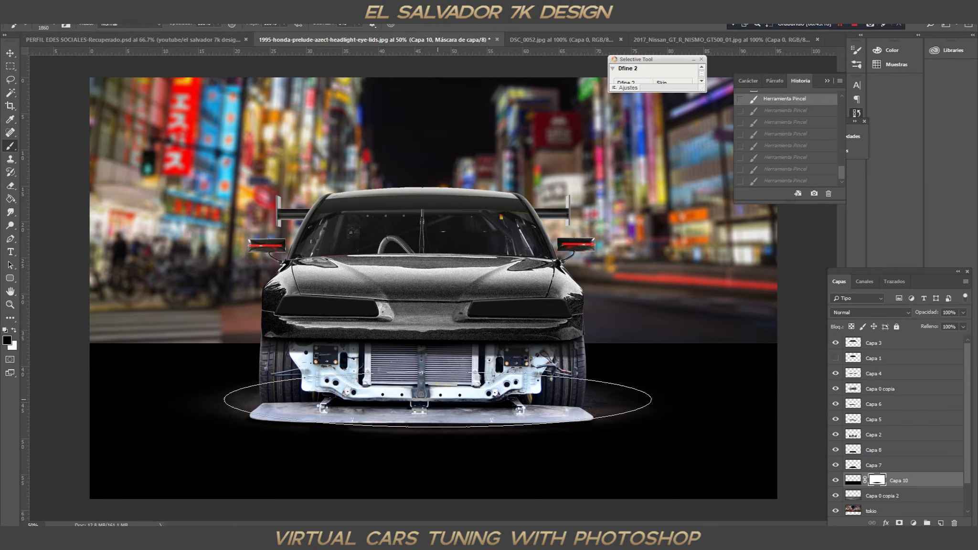
# Enlarge the flattened brush and set its hardness to 0%, undoing the test strokes on the Capa 10 mask
pyautogui.rightClick(438, 399)
pyautogui.hotkey('ctrl', 'shift', 'z')
pyautogui.hotkey('ctrl', 'shift', 'z')
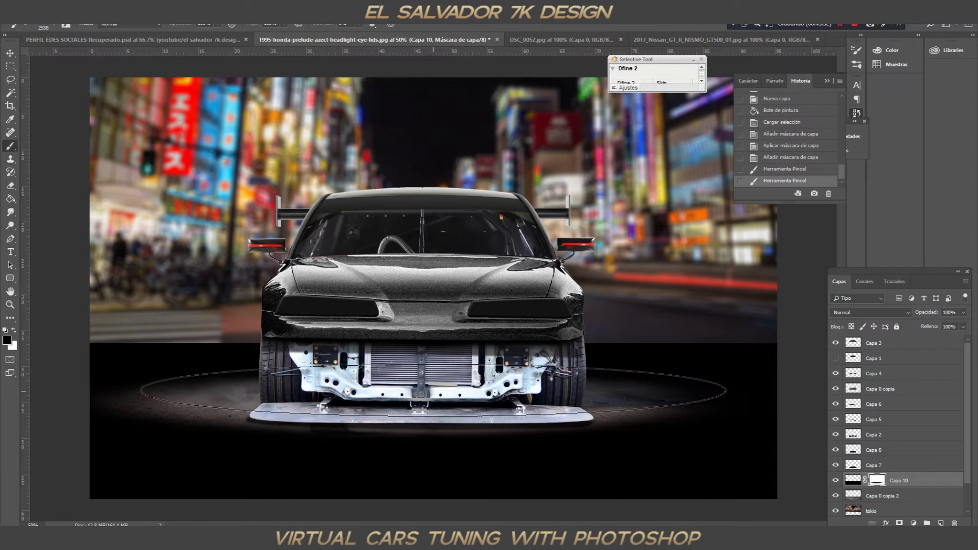
pyautogui.click(61, 14)
pyautogui.click(72, 37)
pyautogui.rightClick(296, 58)
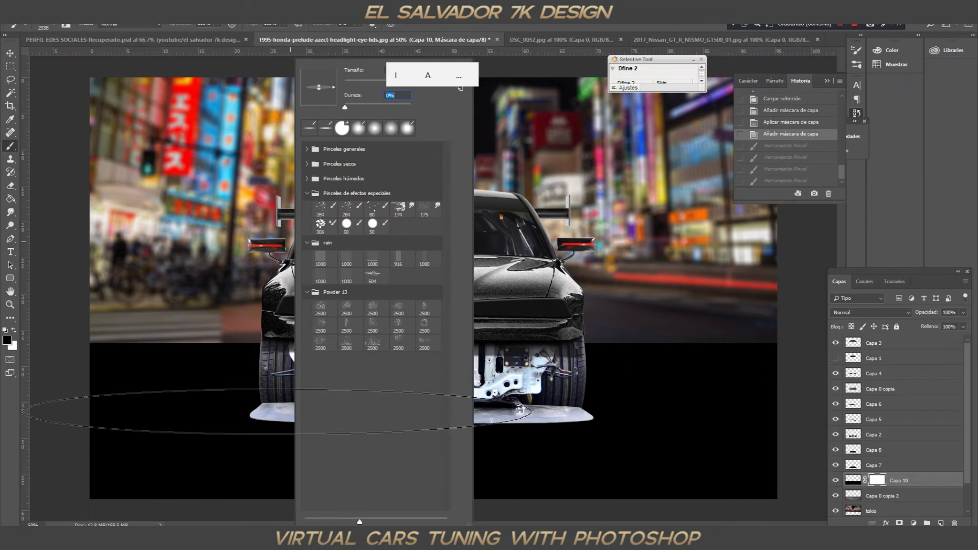
pyautogui.press('Escape')
pyautogui.hotkey('ctrl', 'alt', 'z')
# Paint on the Capa 10 mask with the wide soft brush to reveal the ground around the front splitter
pyautogui.click(61, 14)
pyautogui.click(72, 37)
pyautogui.hotkey('ctrl', 'shift', 'z')
pyautogui.hotkey('ctrl', 'shift', 'z')
pyautogui.hotkey('ctrl', 'shift', 'z')
pyautogui.hotkey('ctrl', 'shift', 'z')
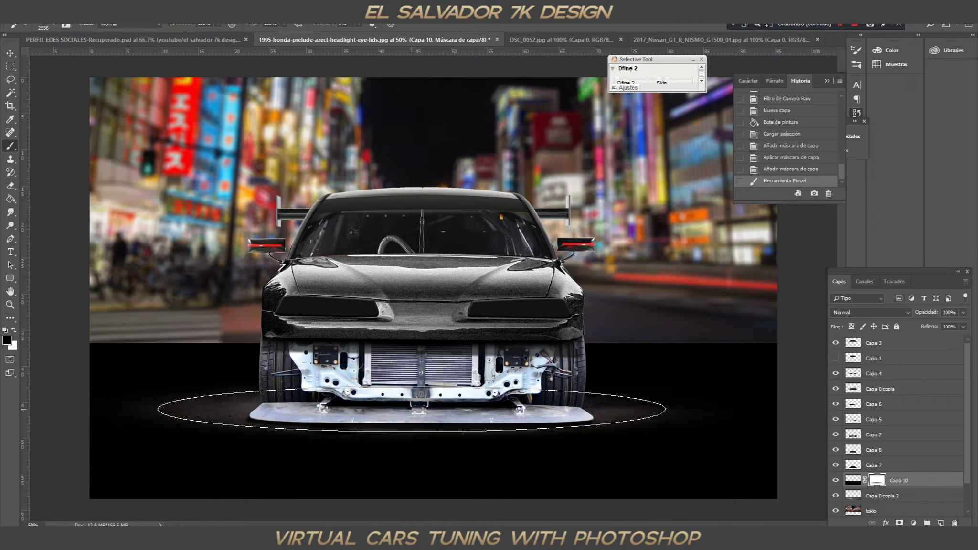
pyautogui.click(61, 14)
pyautogui.click(72, 37)
pyautogui.hotkey('ctrl', 'shift', 'z')
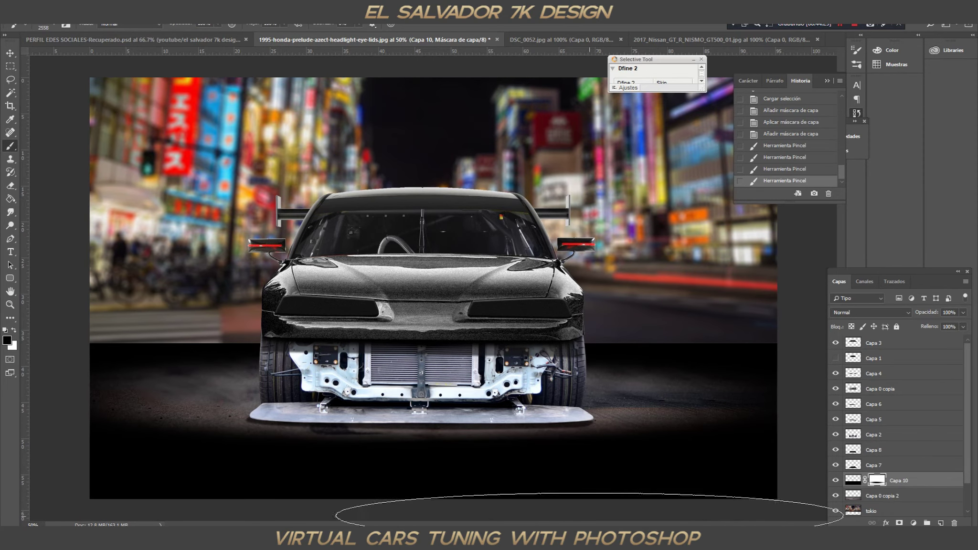
# Try extending the Capa 10 mask up to the horizon on both sides and compare with Capa 0 copia 2 hidden
pyautogui.click(404, 349)
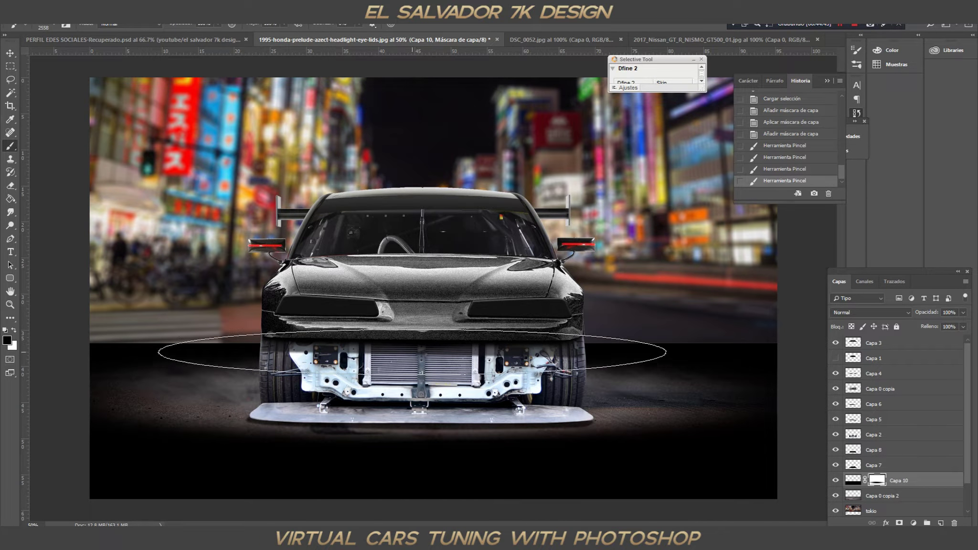
pyautogui.click(830, 361)
pyautogui.click(808, 388)
pyautogui.click(836, 496)
pyautogui.click(835, 496)
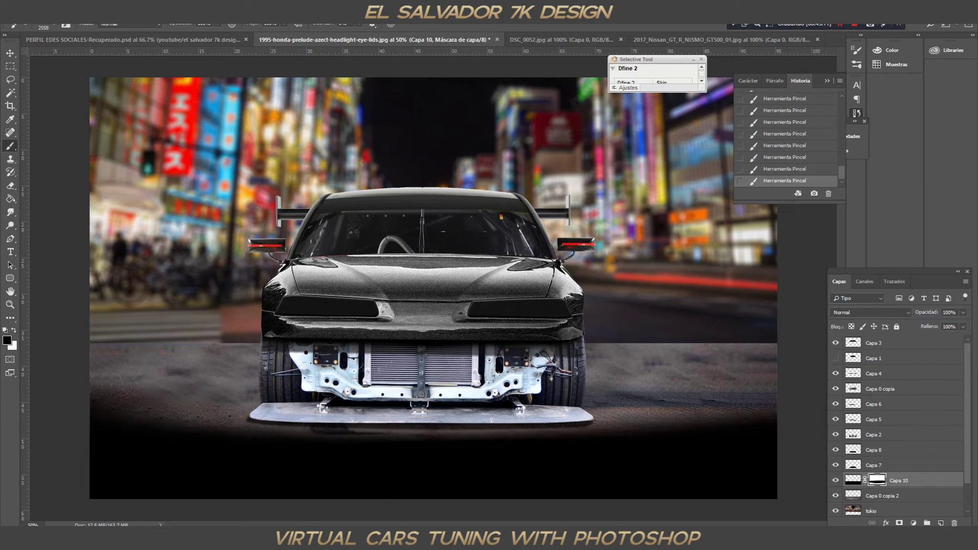
# Undo the strokes that opened the Capa 10 mask up to the horizon
pyautogui.hotkey('ctrl', 'alt', 'z')
pyautogui.hotkey('ctrl', 'alt', 'z')
pyautogui.hotkey('ctrl', 'alt', 'z')
pyautogui.hotkey('ctrl', 'alt', 'z')
pyautogui.hotkey('ctrl', 'alt', 'z')
pyautogui.hotkey('ctrl', 'alt', 'z')
pyautogui.hotkey('ctrl', 'alt', 'z')
pyautogui.hotkey('alt', 'e')
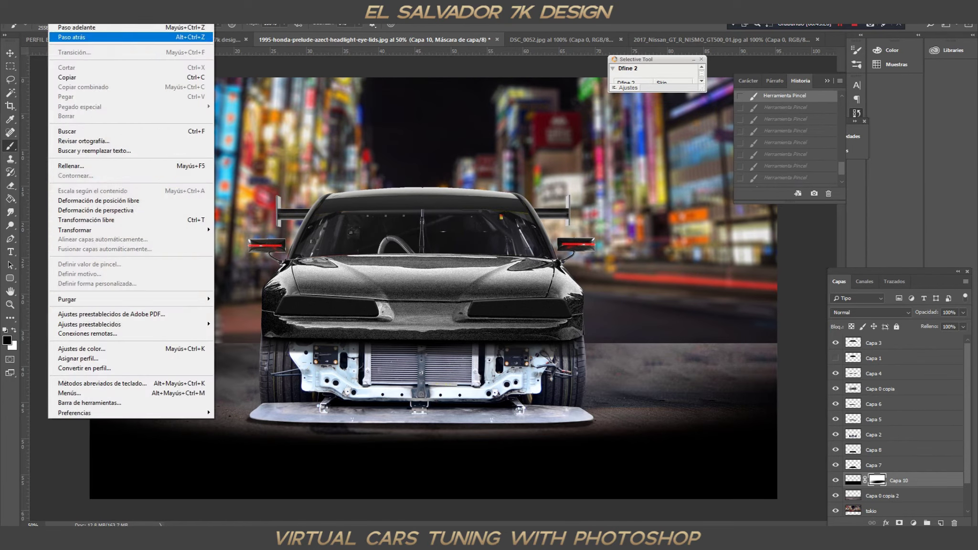
pyautogui.hotkey('ctrl', 'alt', 'z')
pyautogui.hotkey('ctrl', 'alt', 'z')
pyautogui.hotkey('ctrl', 'alt', 'z')
pyautogui.hotkey('ctrl', 'alt', 'z')
# Enlarge the soft flattened brush to 3256 px and widen the revealed ground around the car on the Capa 10 mask
pyautogui.rightClick(371, 357)
pyautogui.press('Escape')
pyautogui.rightClick(371, 357)
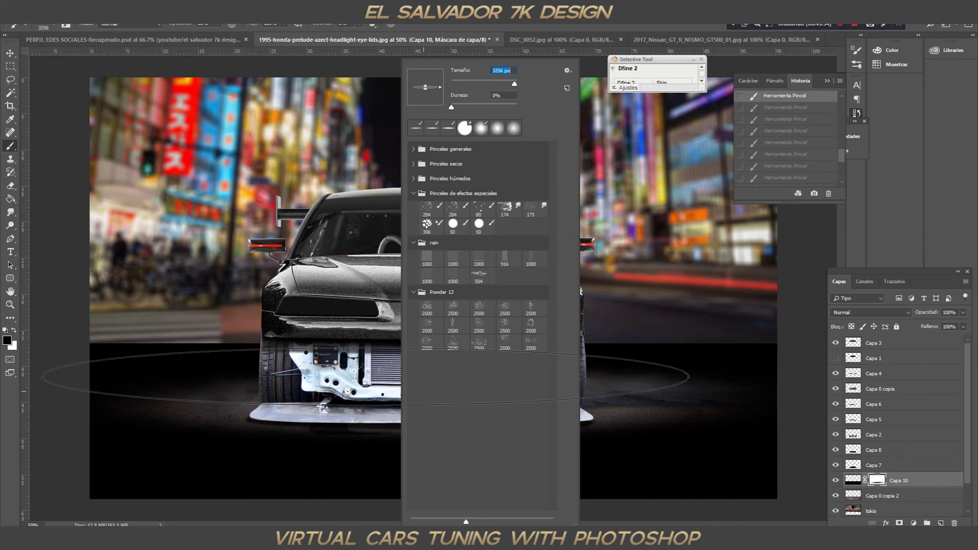
pyautogui.press('Escape')
pyautogui.click(373, 406)
pyautogui.click(372, 382)
# Add a layer mask to Capa 0 copia 2 and set a round 514 px brush with 0% hardness
pyautogui.hotkey('alt', '[')
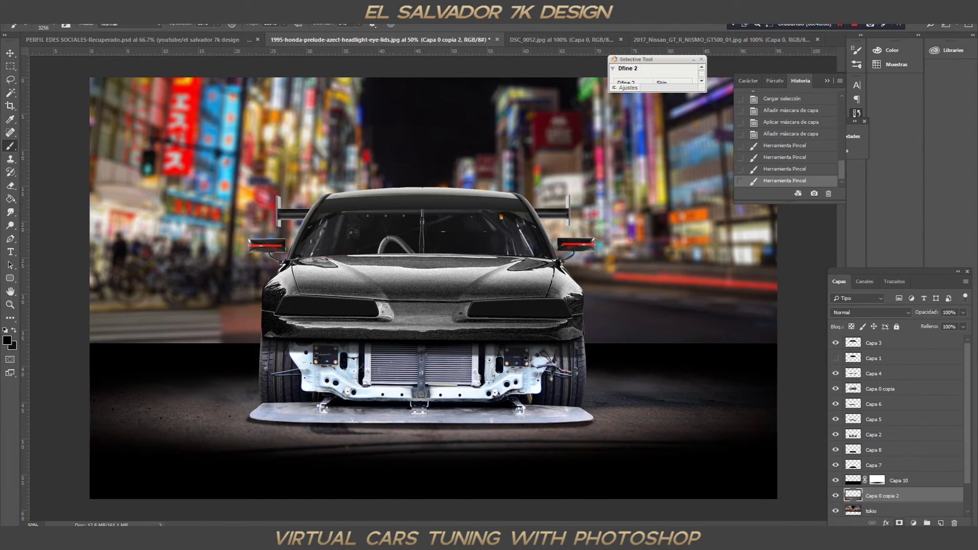
pyautogui.rightClick(334, 287)
pyautogui.write('312')
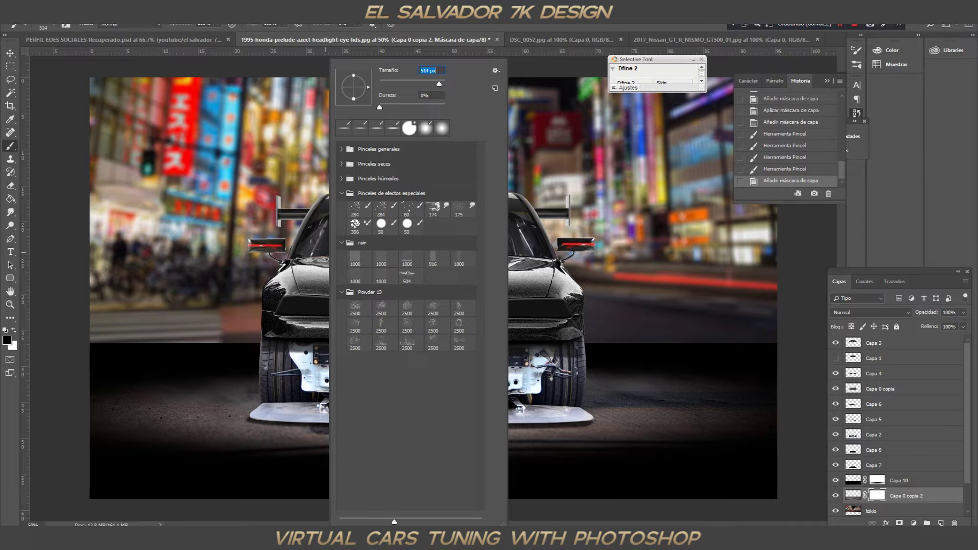
pyautogui.press('Return')
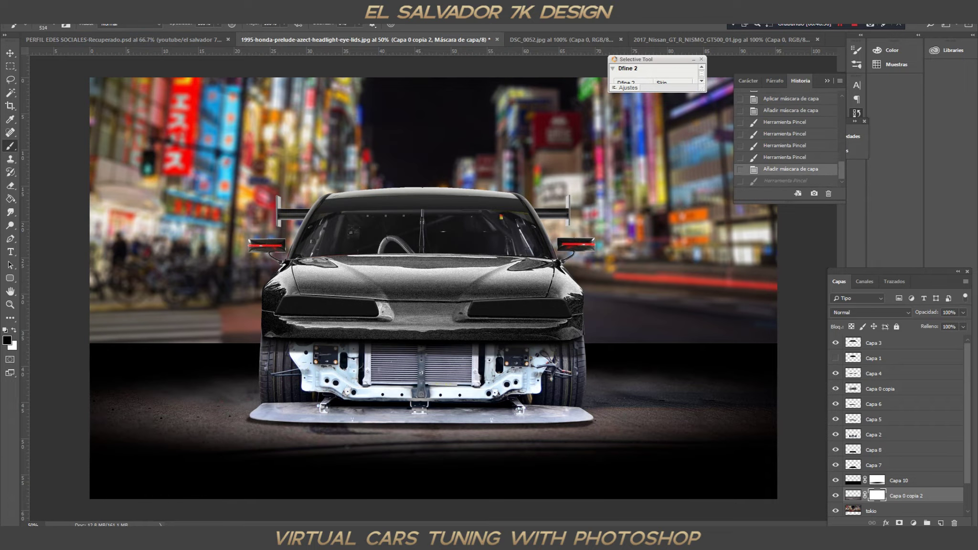
# Move the tokio city background down and merge Capa 10 with Capa 0 copia 2
pyautogui.press('v')
pyautogui.moveTo(191, 191); pyautogui.dragTo(191, 227)
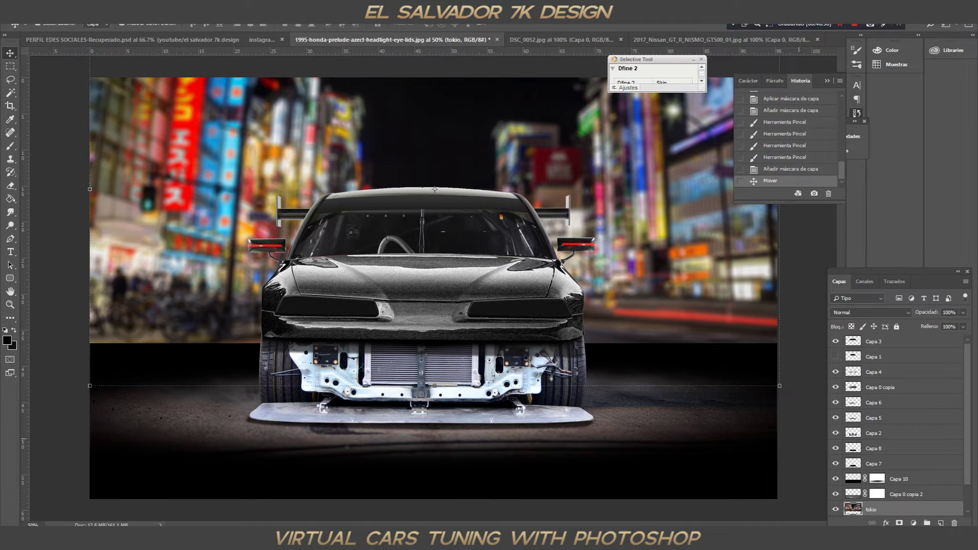
pyautogui.click(898, 478)
pyautogui.keyDown('shift'); pyautogui.click(905, 494); pyautogui.keyUp('shift')
pyautogui.hotkey('ctrl', 'e')
# Add a mask to the merged ground layer and brush away its upper edge on both sides of the car
pyautogui.click(899, 523)
pyautogui.click(11, 146)
pyautogui.rightClick(206, 59)
pyautogui.press('Return')
pyautogui.moveTo(115, 358); pyautogui.dragTo(258, 358)
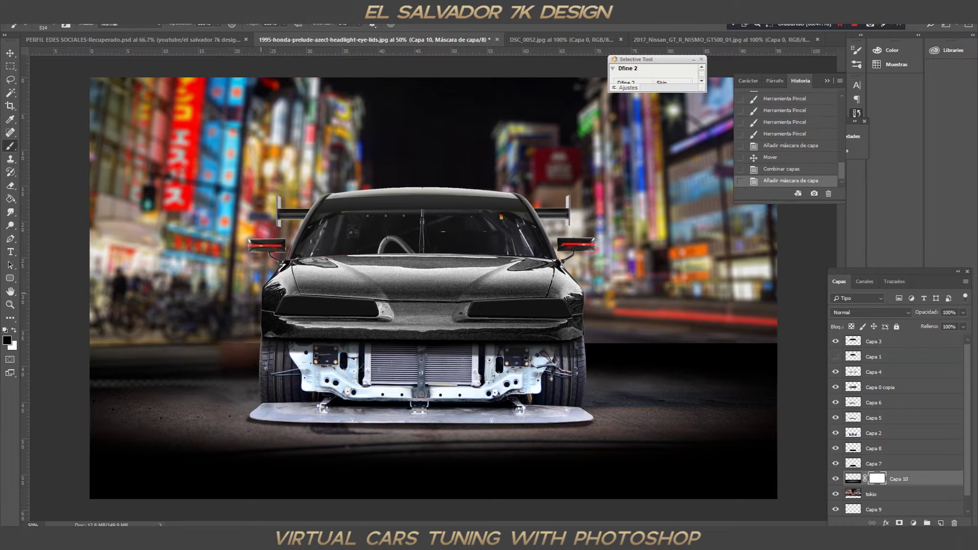
pyautogui.moveTo(587, 358); pyautogui.dragTo(774, 358)
pyautogui.moveTo(90, 363); pyautogui.dragTo(258, 363)
pyautogui.moveTo(587, 387); pyautogui.dragTo(743, 387)
pyautogui.moveTo(134, 377); pyautogui.dragTo(258, 378)
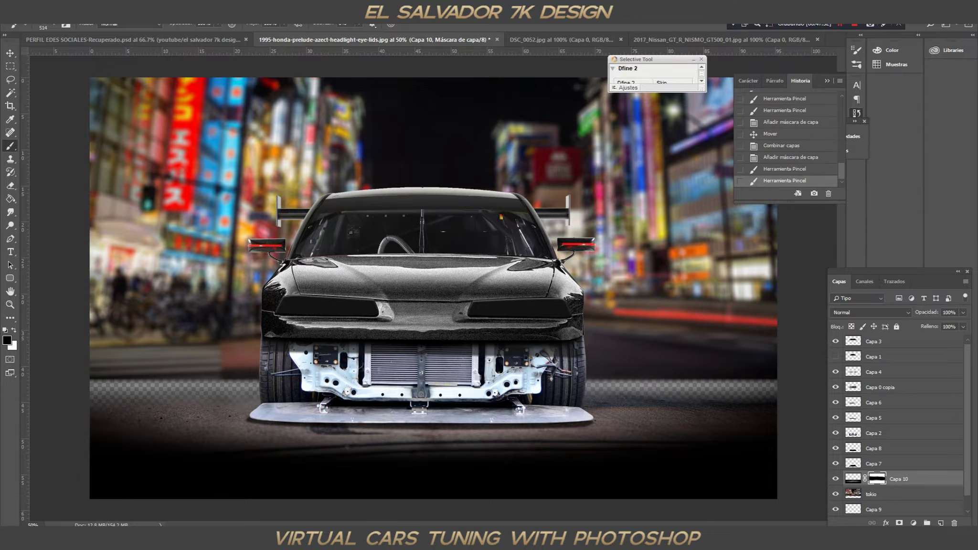
# Nudge the tokio background layer down until it fills the transparent gap above the ground
pyautogui.click(872, 494)
pyautogui.press('v')
pyautogui.hotkey('shift', 'Down')
pyautogui.hotkey('shift', 'Down')
pyautogui.hotkey('shift', 'Down')
pyautogui.hotkey('shift', 'Down')
pyautogui.hotkey('shift', 'Down')
pyautogui.hotkey('shift', 'Down')
pyautogui.hotkey('shift', 'Down')
pyautogui.hotkey('shift', 'Down')
pyautogui.hotkey('shift', 'Down')
pyautogui.hotkey('shift', 'Down')
pyautogui.hotkey('shift', 'Down')
pyautogui.hotkey('shift', 'Down')
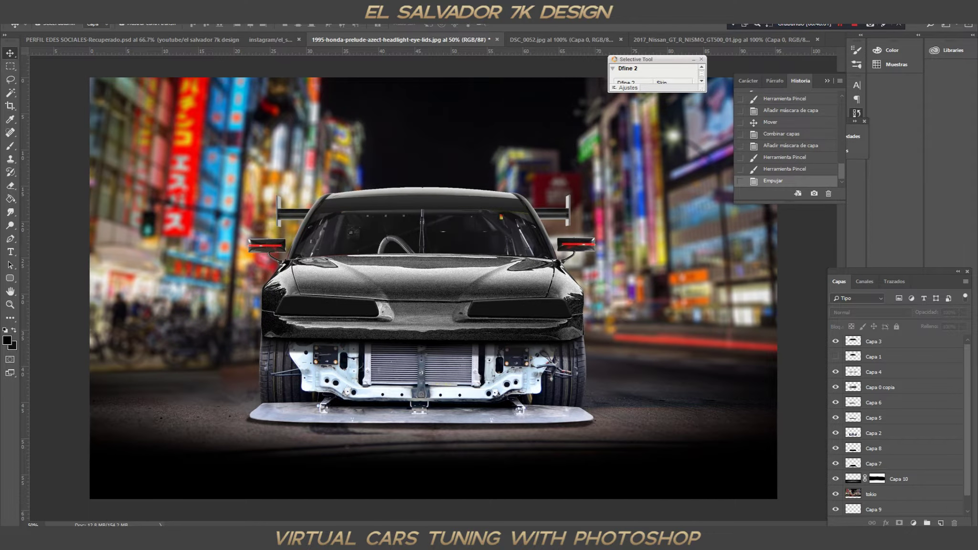
# Group the merged ground layer Capa 10 with the tokio background layer
pyautogui.click(899, 479)
pyautogui.keyDown('shift'); pyautogui.click(872, 494); pyautogui.keyUp('shift')
pyautogui.hotkey('ctrl', 'g')
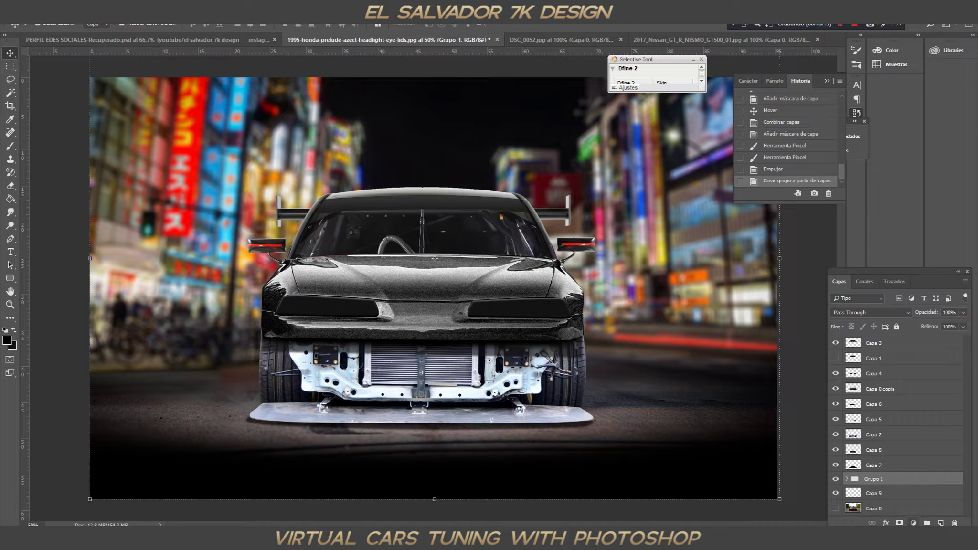
# Add a Levels adjustment above the background group and set the blue channel's midtone to 1.07
pyautogui.click(913, 523)
pyautogui.click(903, 393)
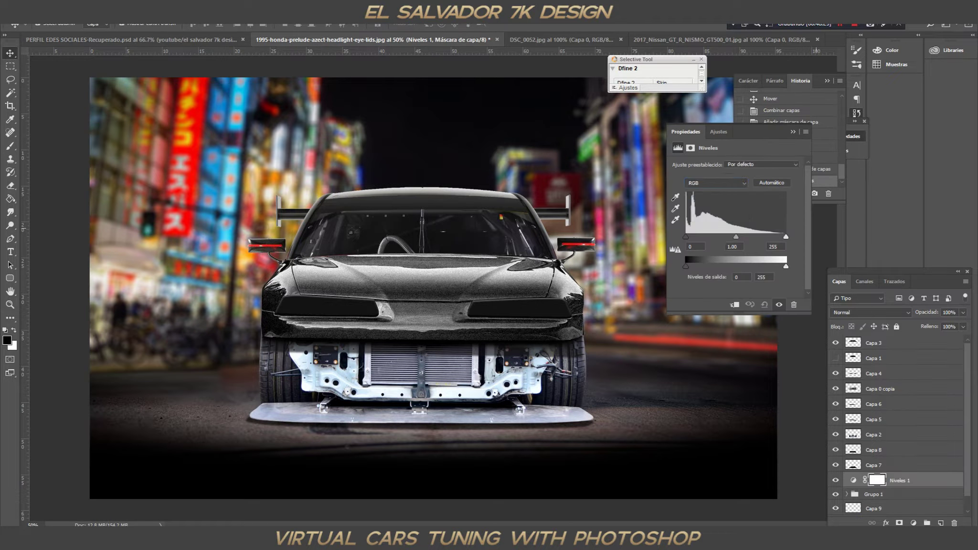
pyautogui.press('Down')
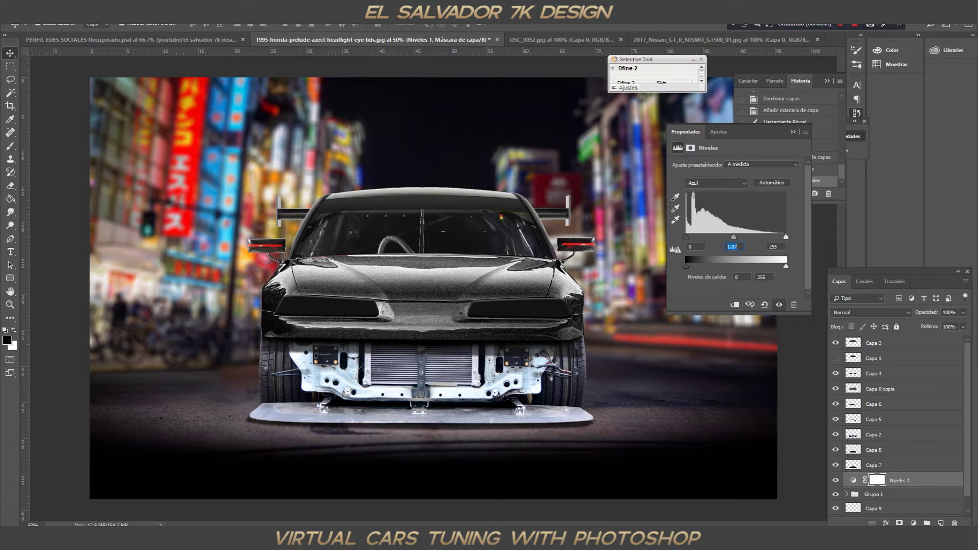
# Raise the contrast of Capa 0 copia with a clipped Curves adjustment in an S-shape and merge it down
pyautogui.click(879, 389)
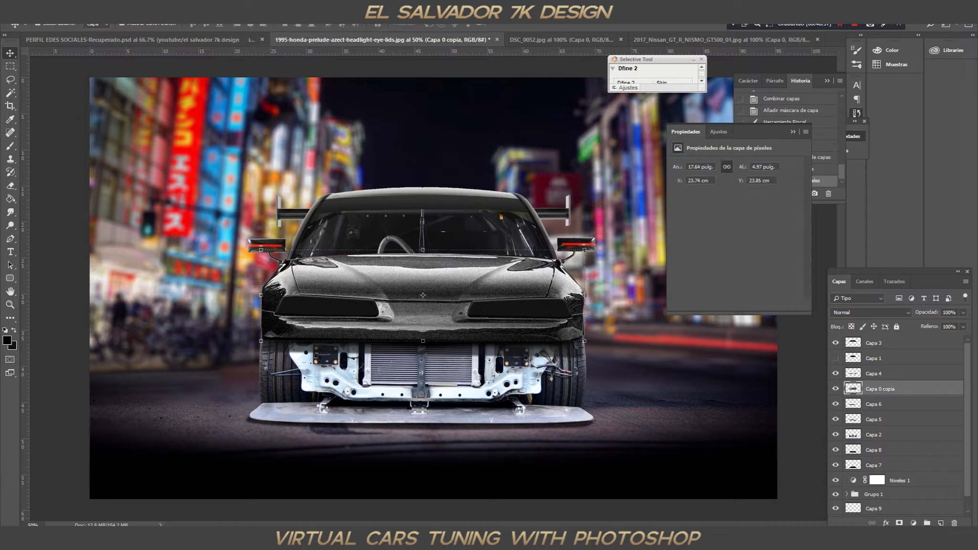
pyautogui.click(913, 523)
pyautogui.click(910, 392)
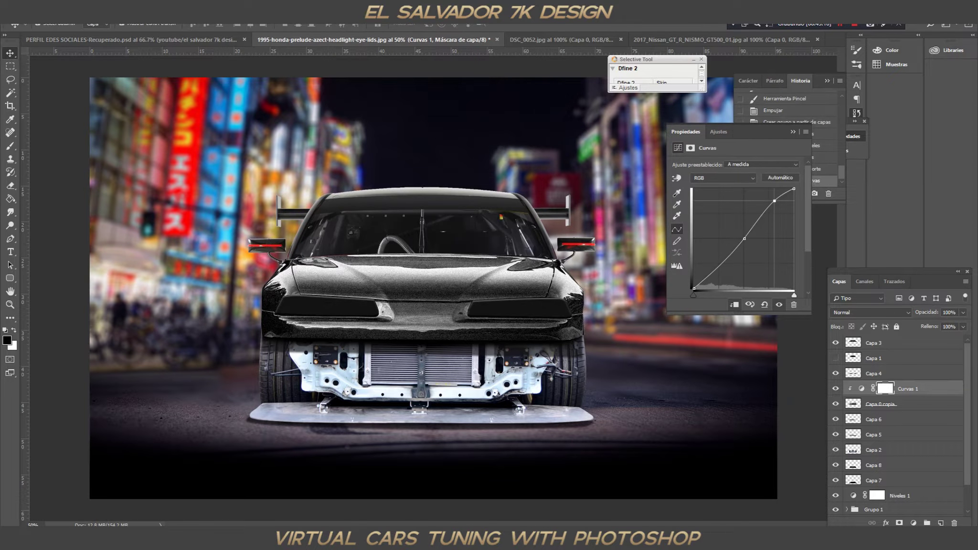
pyautogui.rightClick(910, 389)
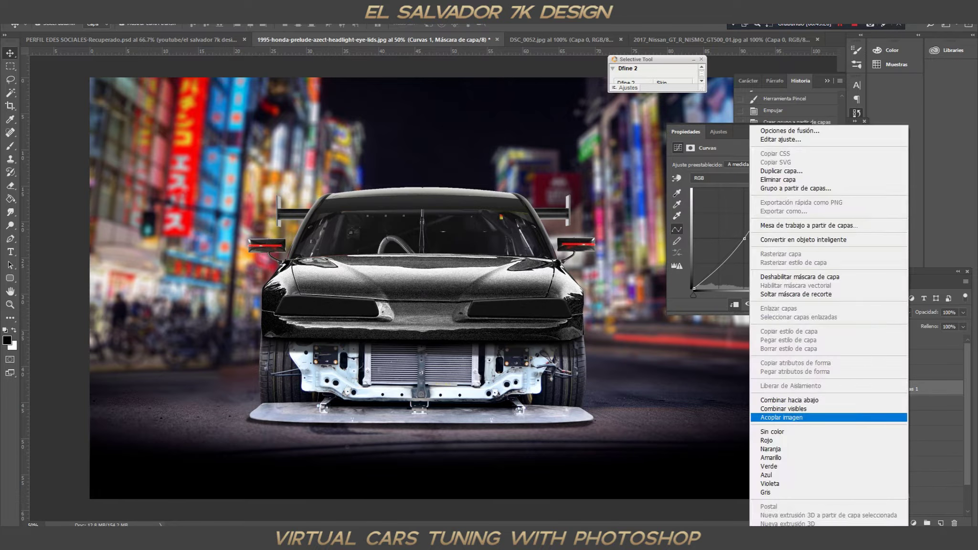
pyautogui.click(779, 165)
# Group all the car layers, leaving the shadow layers Capa 8 and Capa 7 outside
pyautogui.hotkey('alt', 'shift', '[')
pyautogui.hotkey('alt', 'shift', '[')
pyautogui.hotkey('alt', 'shift', '[')
pyautogui.hotkey('alt', 'shift', '[')
pyautogui.hotkey('alt', 'shift', '[')
pyautogui.hotkey('ctrl', 'g')
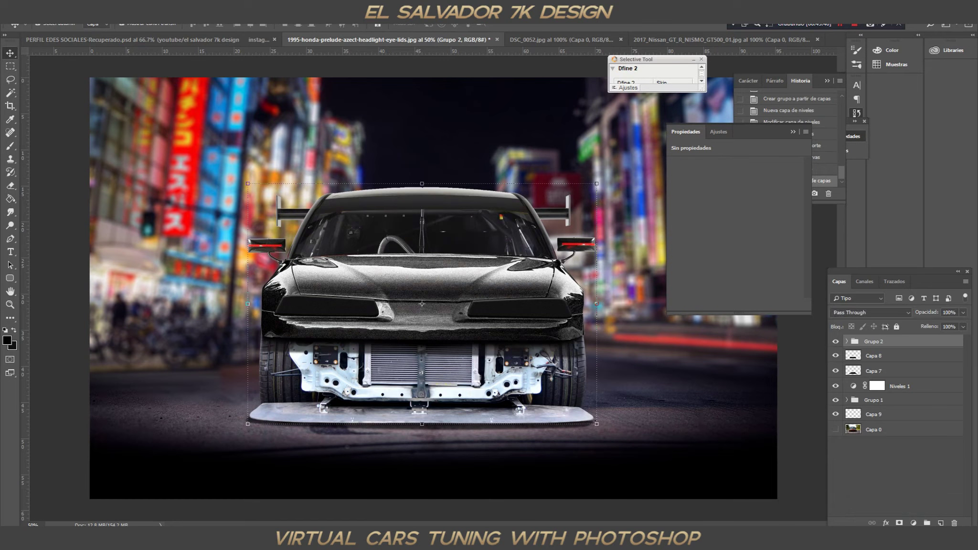
# Try a clipped Levels adjustment on the car group with the blue midtone at 1.04, and delete it
pyautogui.hotkey('ctrl', 'l')
pyautogui.hotkey('ctrl', 'alt', 'g')
pyautogui.click(732, 246)
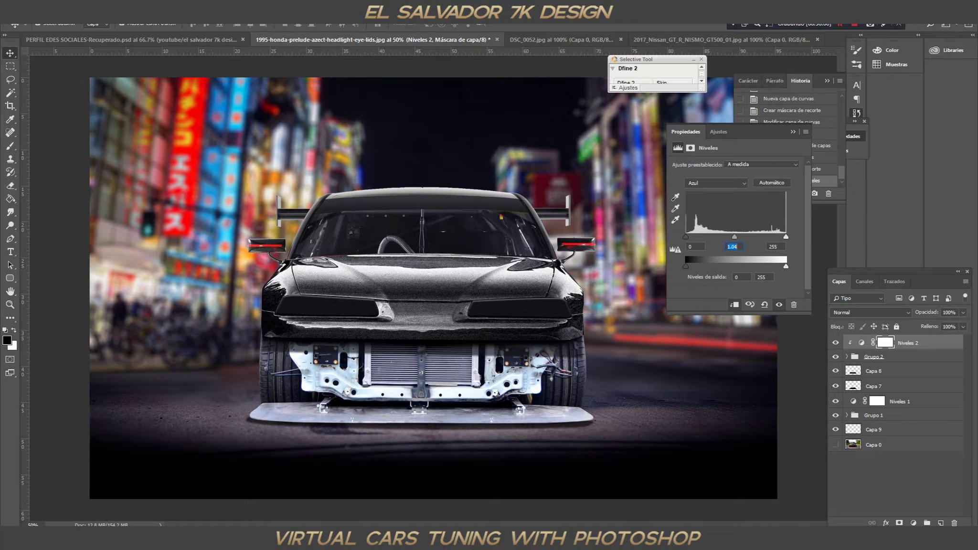
pyautogui.click(794, 304)
pyautogui.press('Return')
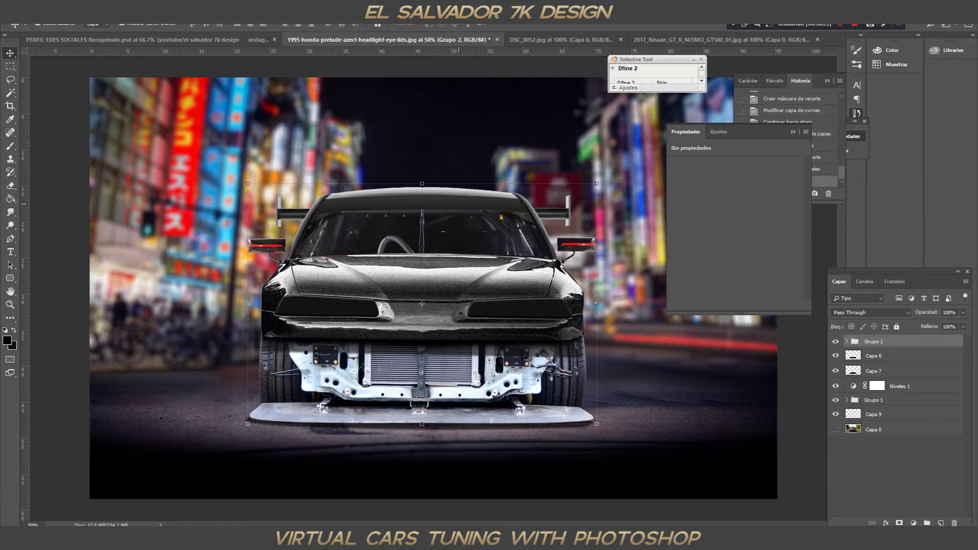
# Try a clipped Curves adjustment on the car group and delete it
pyautogui.hotkey('ctrl', 'm')
pyautogui.hotkey('ctrl', 'alt', 'g')
pyautogui.moveTo(760, 219); pyautogui.dragTo(773, 200)
pyautogui.moveTo(731, 258); pyautogui.dragTo(745, 237)
pyautogui.moveTo(773, 201); pyautogui.dragTo(773, 189)
pyautogui.click(725, 262)
pyautogui.click(795, 304)
pyautogui.press('Return')
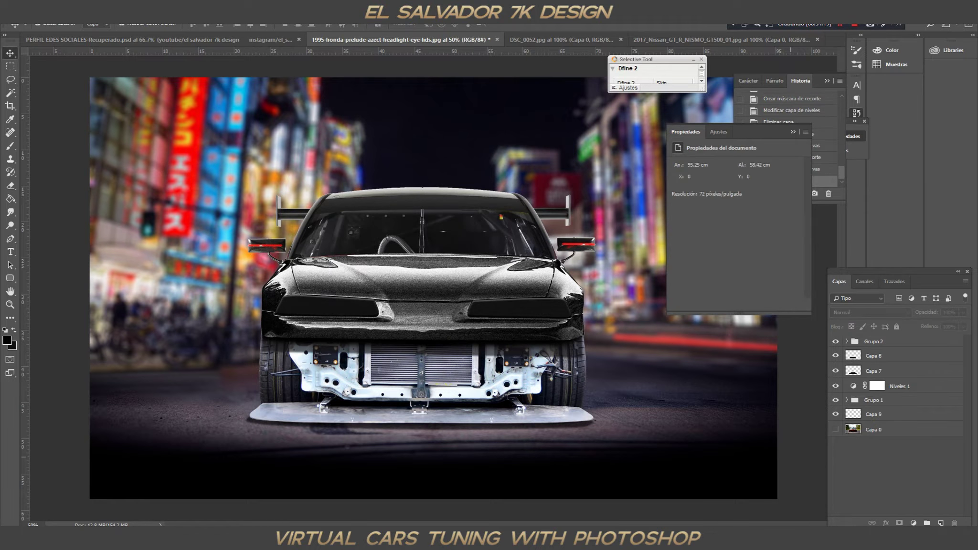
# Add a new layer above the tokio layer in Grupo 1 and set the foreground colour to light blue
pyautogui.hotkey('ctrl', 'shift', 'alt', 'n')
pyautogui.press('b')
pyautogui.rightClick(401, 268)
pyautogui.click(6, 341)
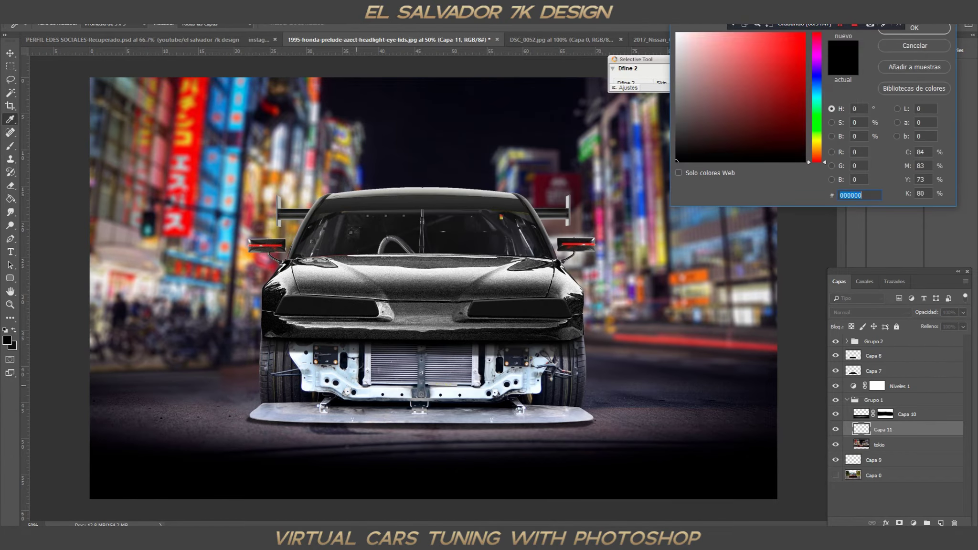
pyautogui.press('Return')
# Paint light blue smoke across the street behind the car with a Powder 13 brush at 2907 px
pyautogui.rightClick(401, 287)
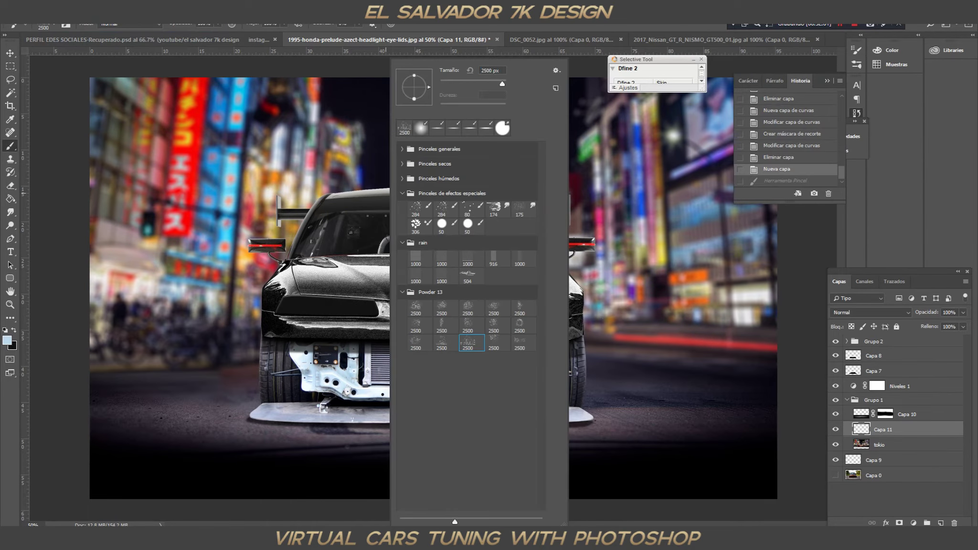
pyautogui.press('Escape')
pyautogui.hotkey('ctrl', 'z')
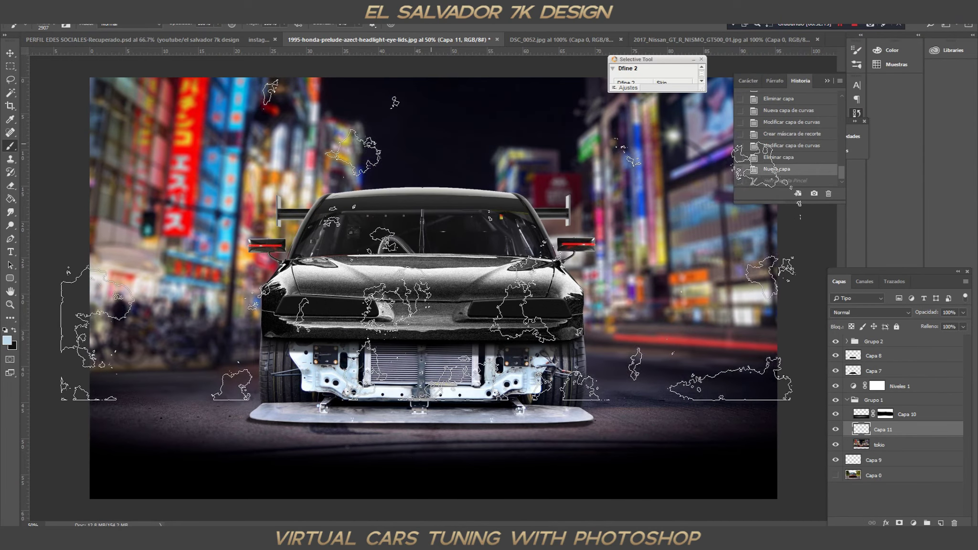
pyautogui.click(458, 239)
pyautogui.click(363, 229)
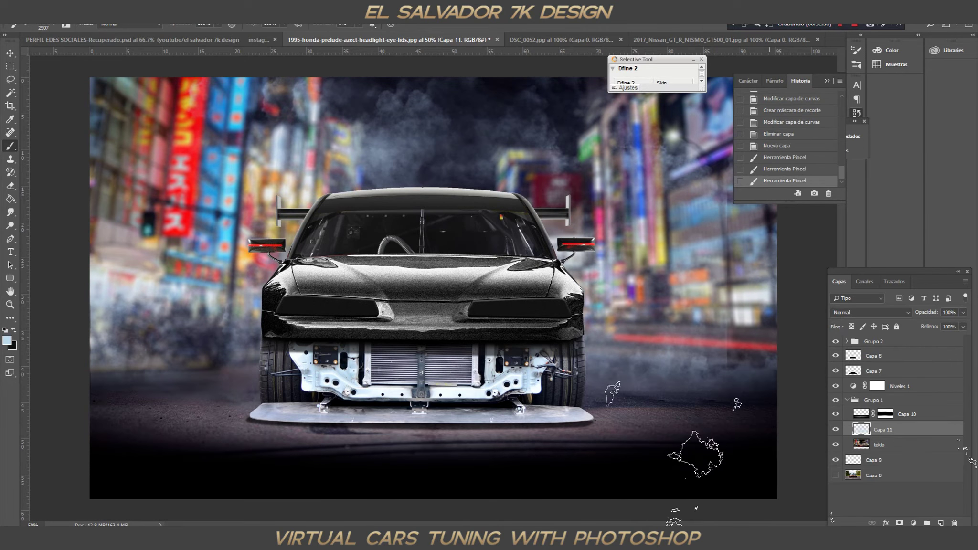
# Set the smoke layer's blend mode to Color más claro
pyautogui.hotkey('shift', '+')
pyautogui.hotkey('shift', '+')
pyautogui.hotkey('shift', '+')
pyautogui.hotkey('shift', '+')
pyautogui.hotkey('shift', '+')
pyautogui.hotkey('shift', '+')
pyautogui.hotkey('shift', '+')
pyautogui.hotkey('shift', '+')
pyautogui.hotkey('shift', '+')
pyautogui.hotkey('shift', '+')
pyautogui.hotkey('shift', '+')
# Soften the smoke layer with a Blur Gallery effect
pyautogui.hotkey('alt', 't')
pyautogui.press('Down')
pyautogui.press('Down')
pyautogui.press('Down')
pyautogui.press('Down')
pyautogui.press('Down')
pyautogui.press('Down')
pyautogui.press('Down')
pyautogui.press('Down')
pyautogui.press('Down')
pyautogui.press('Down')
pyautogui.press('Down')
pyautogui.press('Down')
pyautogui.press('Right')
pyautogui.press('Return')
pyautogui.press('Return')
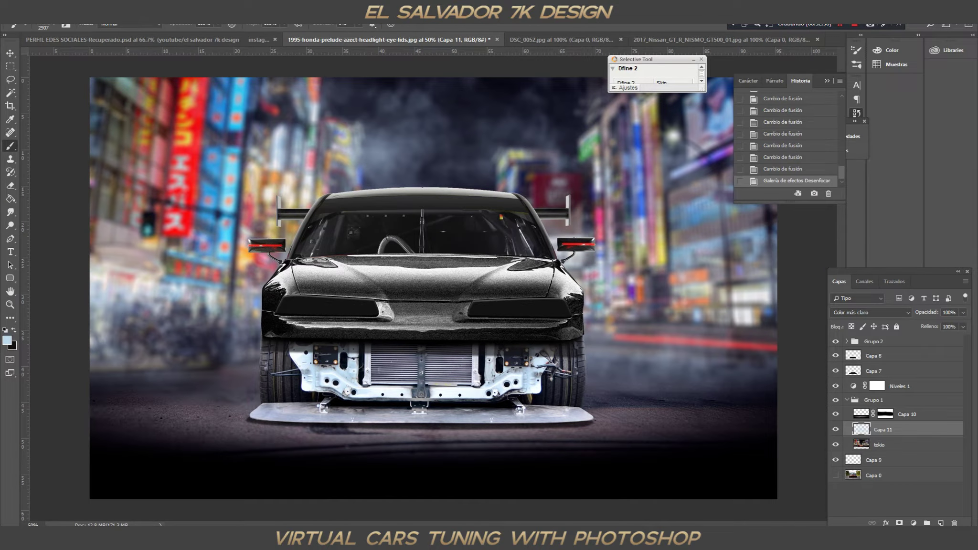
# Expand the car group and lower the opacity of the shadow layer Capa 8
pyautogui.click(847, 341)
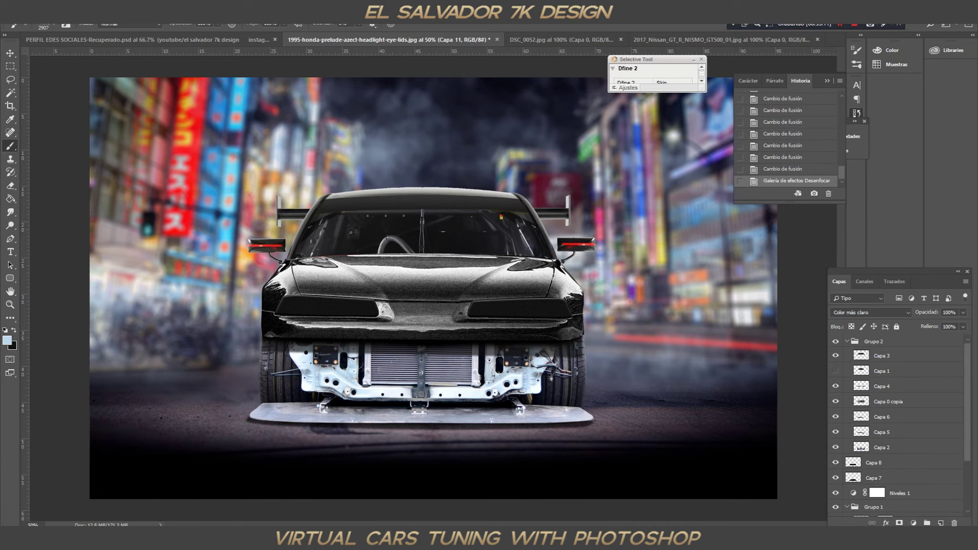
pyautogui.click(879, 478)
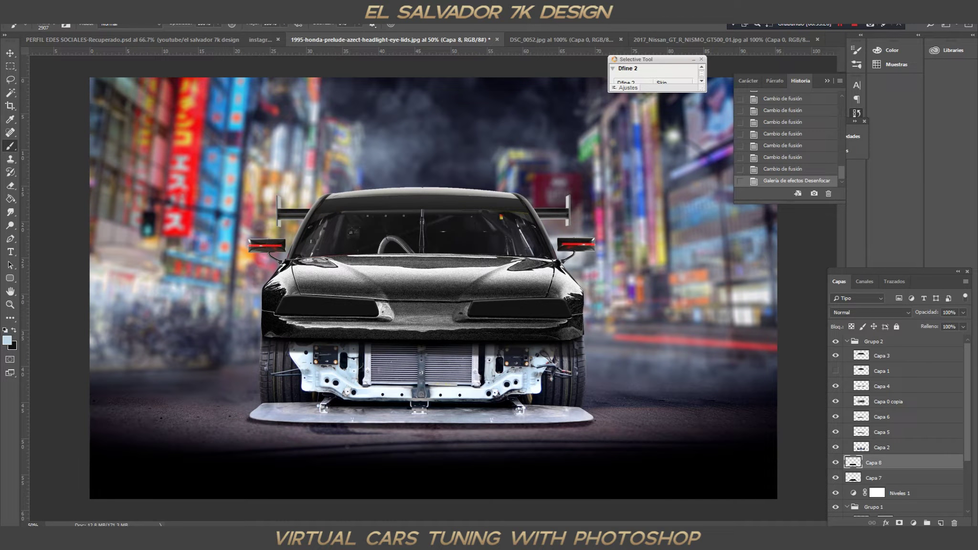
pyautogui.moveTo(963, 312); pyautogui.dragTo(948, 324)
# Add a new layer above Capa 4 and stamp a round dot in the left headlight with a 100% hardness brush
pyautogui.hotkey('ctrl', 'shift', 'alt', 'n')
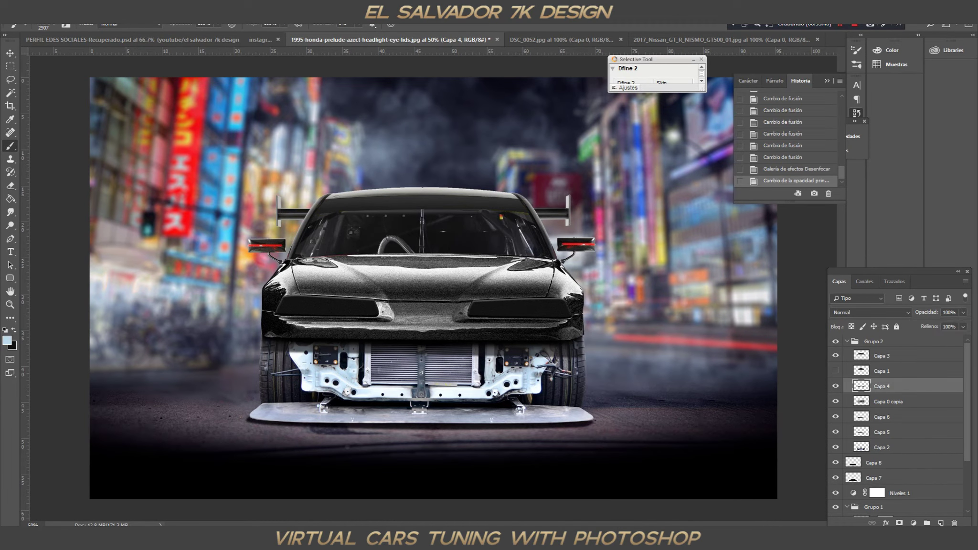
pyautogui.rightClick(256, 272)
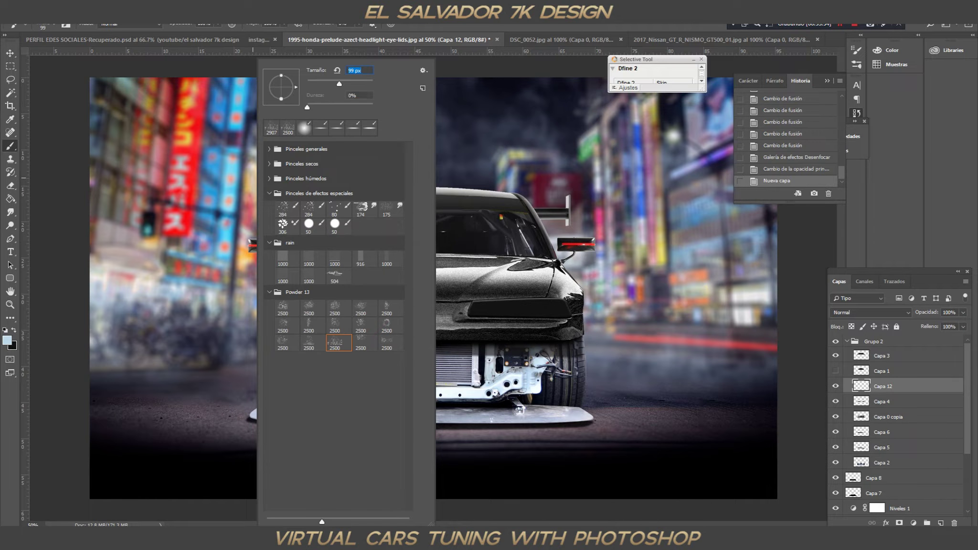
pyautogui.press('Return')
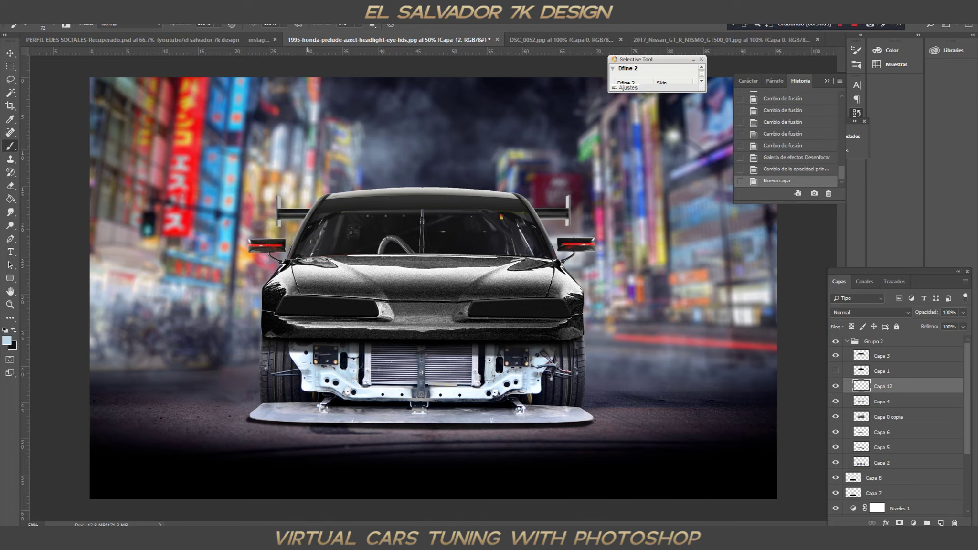
pyautogui.rightClick(312, 239)
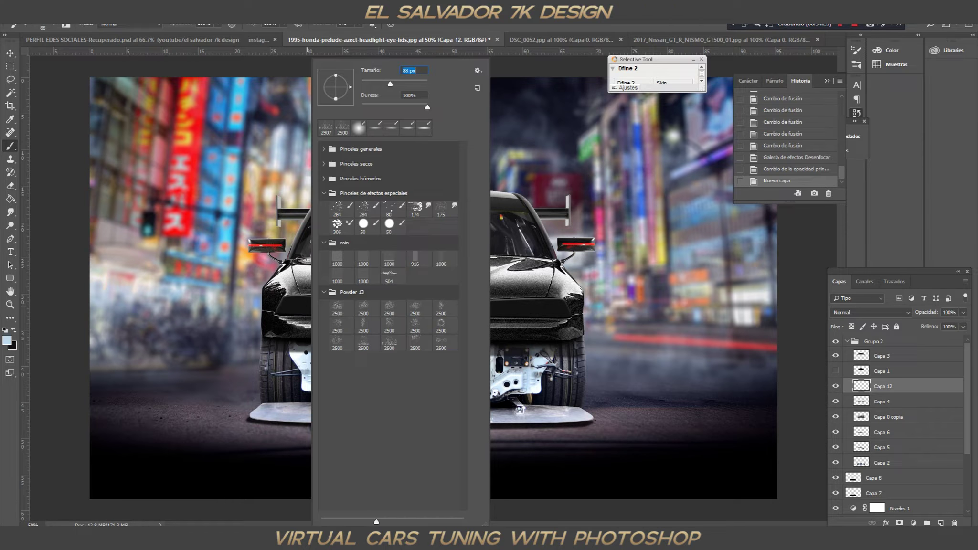
pyautogui.press('Return')
pyautogui.click(300, 303)
# Duplicate the dot to form a row of three across the left headlight and merge them into one layer
pyautogui.press('v')
pyautogui.keyDown('alt'); pyautogui.moveTo(300, 303); pyautogui.dragTo(356, 304); pyautogui.keyUp('alt')
pyautogui.press('Return')
pyautogui.press('Left')
pyautogui.press('Left')
pyautogui.keyDown('shift'); pyautogui.click(890, 401); pyautogui.keyUp('shift')
pyautogui.hotkey('ctrl', 'e')
# Apply a magenta neon preset layer style to the three merged headlight dots
pyautogui.doubleClick(932, 386)
pyautogui.click(565, 79)
pyautogui.scroll(-5, 774, 172)
pyautogui.click(742, 118)
pyautogui.click(709, 118)
pyautogui.scroll(-10, 778, 172)
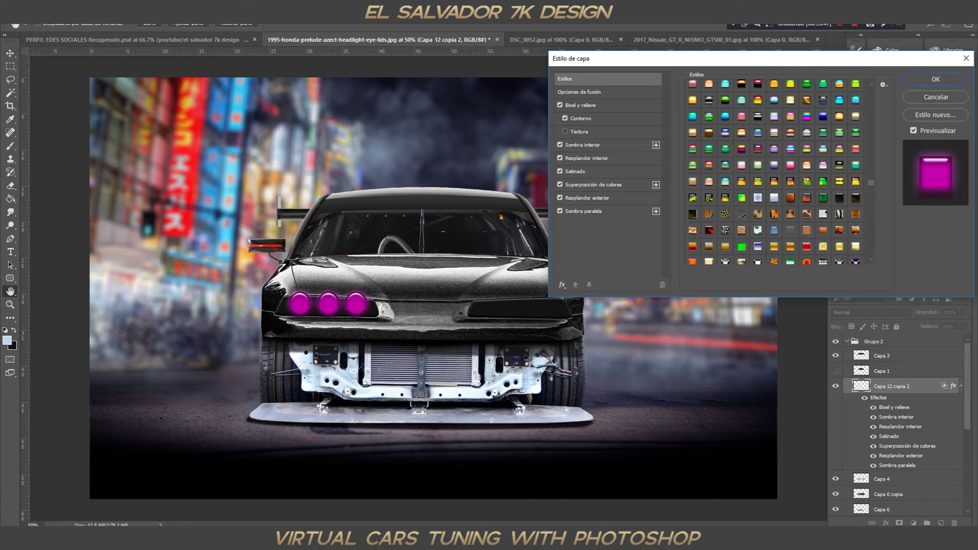
pyautogui.click(725, 207)
pyautogui.click(774, 190)
pyautogui.click(693, 206)
pyautogui.click(774, 190)
# Adjust the style's stroke so the dots become thin magenta rings, setting the stroke size to 3
pyautogui.click(572, 104)
pyautogui.click(750, 104)
pyautogui.click(748, 114)
pyautogui.click(772, 115)
pyautogui.click(755, 125)
pyautogui.doubleClick(801, 91)
pyautogui.write('3')
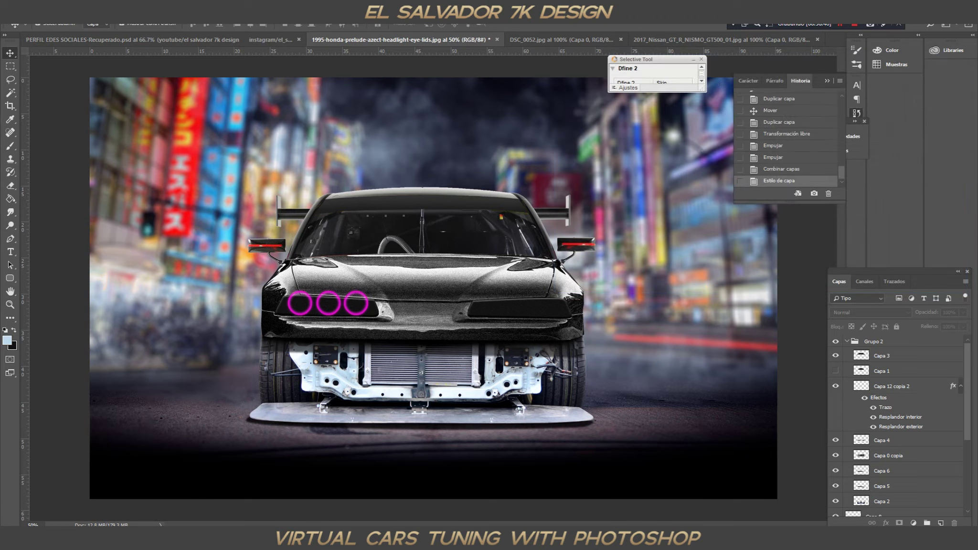
# Rasterize the rings' layer style and delete their top edges with a Pen path selection following the headlight's upper line
pyautogui.rightClick(879, 386)
pyautogui.click(786, 223)
pyautogui.click(10, 238)
pyautogui.moveTo(293, 298); pyautogui.dragTo(301, 298)
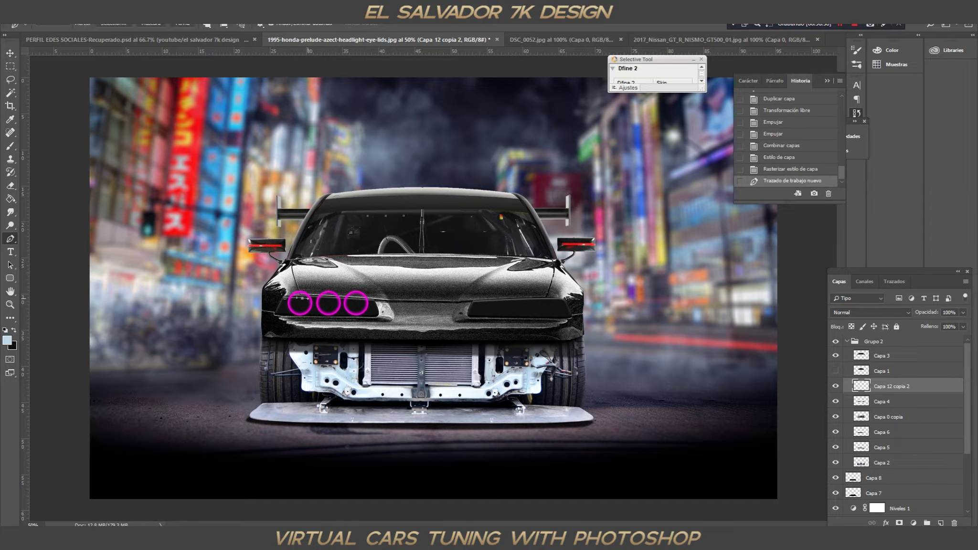
pyautogui.click(376, 297)
pyautogui.click(267, 267)
pyautogui.click(293, 298)
pyautogui.rightClick(290, 286)
pyautogui.click(315, 319)
pyautogui.press('Return')
pyautogui.press('Delete')
pyautogui.hotkey('ctrl', 'd')
# Duplicate the rings layer, move the copy to the right headlight and flip it horizontally
pyautogui.moveTo(889, 386); pyautogui.dragTo(888, 418)
pyautogui.click(10, 53)
pyautogui.hotkey('ctrl', 'j')
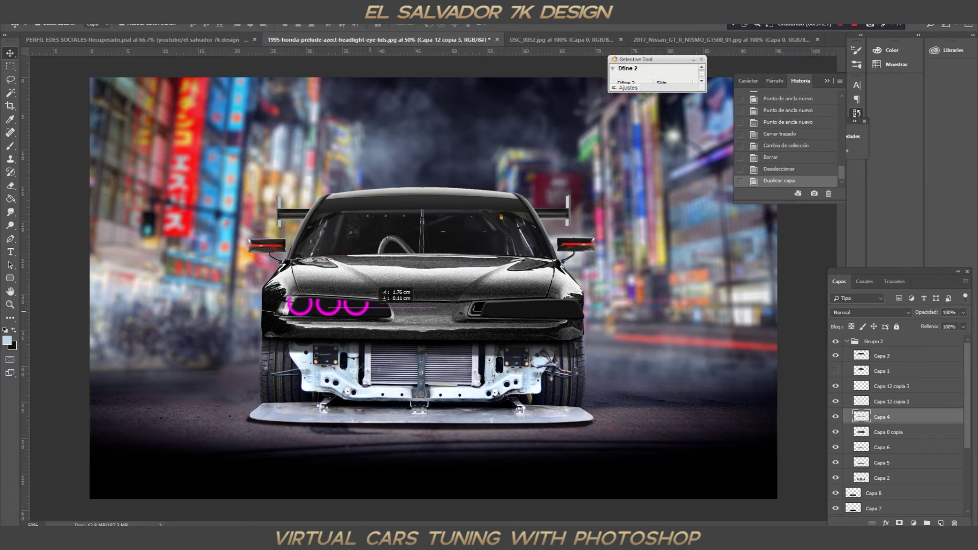
pyautogui.moveTo(348, 304); pyautogui.dragTo(524, 308)
pyautogui.rightClick(559, 321)
pyautogui.click(580, 454)
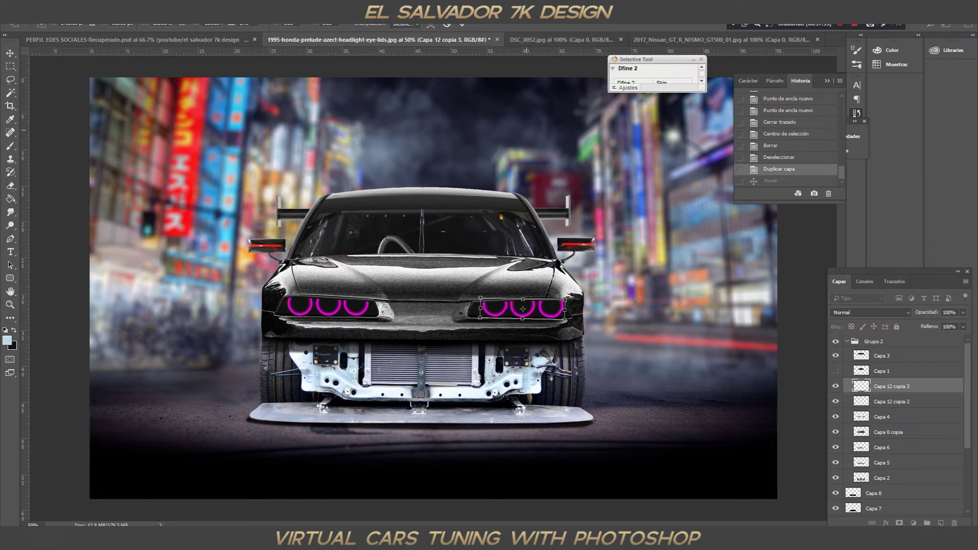
pyautogui.press('Return')
# Outline the left headlight with the Pen tool and turn the path into a selection
pyautogui.press('p')
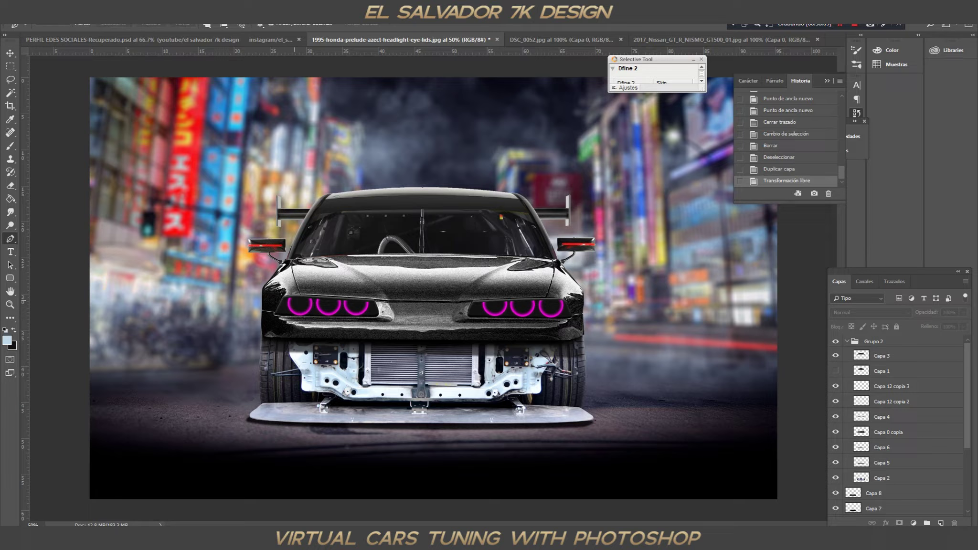
pyautogui.click(373, 302)
pyautogui.moveTo(373, 302); pyautogui.dragTo(375, 306)
pyautogui.click(286, 298)
pyautogui.rightClick(298, 309)
pyautogui.click(330, 363)
pyautogui.press('Return')
# Add a new layer and shade the inside of the left headlight selection with a 114 px black brush
pyautogui.hotkey('ctrl', 'shift', 'alt', 'n')
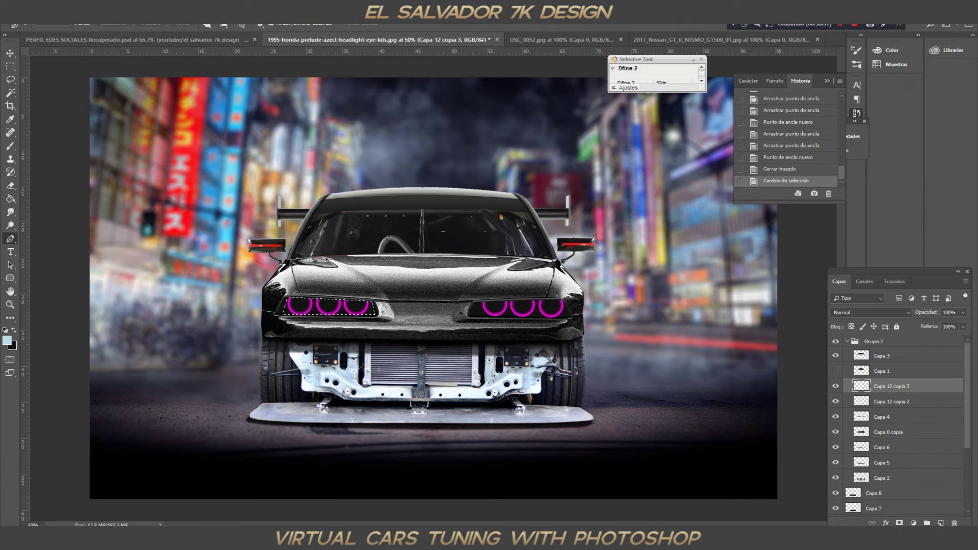
pyautogui.press('b')
pyautogui.press('x')
pyautogui.rightClick(333, 59)
pyautogui.press('Return')
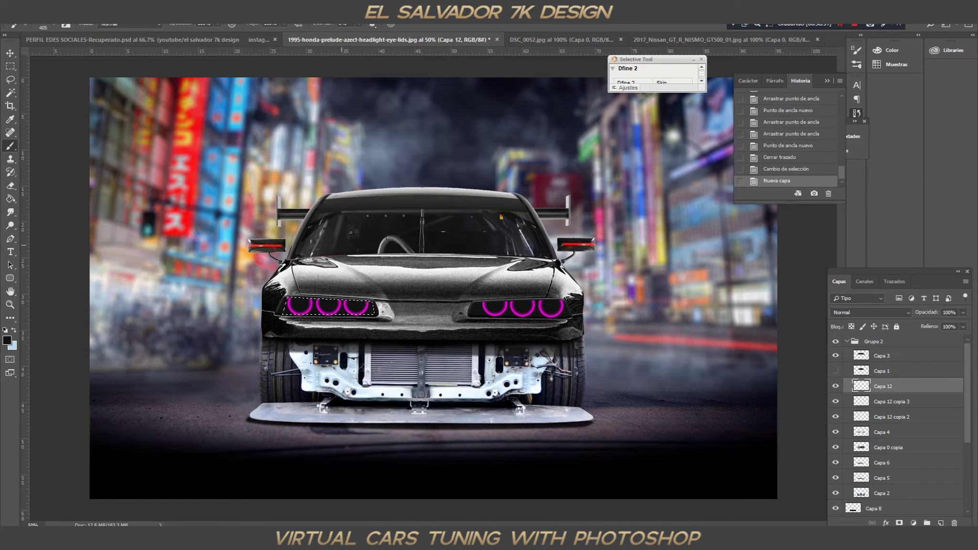
pyautogui.rightClick(327, 59)
pyautogui.write('114')
pyautogui.press('Return')
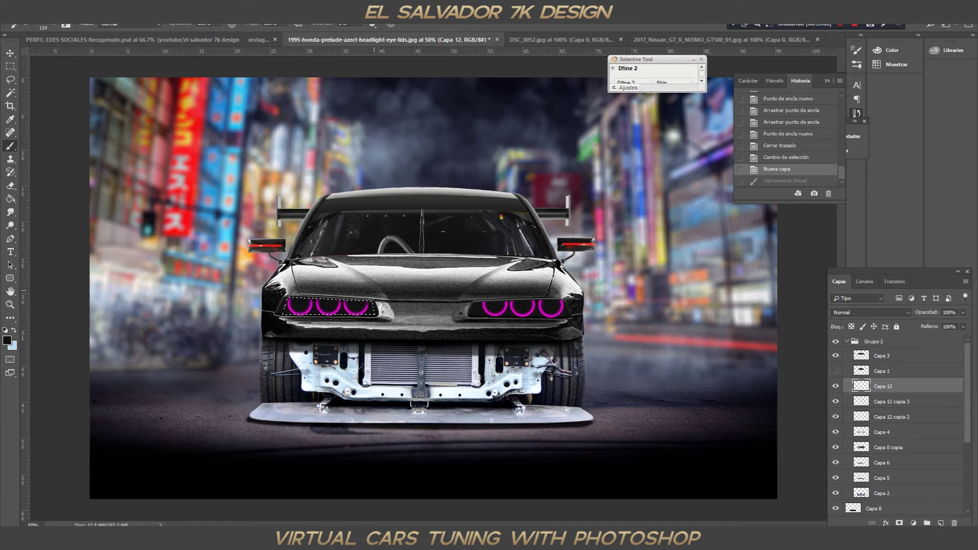
pyautogui.moveTo(284, 309); pyautogui.dragTo(285, 308)
# Duplicate the black headlight shading and fit the copy over the right headlight
pyautogui.hotkey('ctrl', 'j')
pyautogui.hotkey('ctrl', 't')
pyautogui.moveTo(366, 302); pyautogui.dragTo(554, 302)
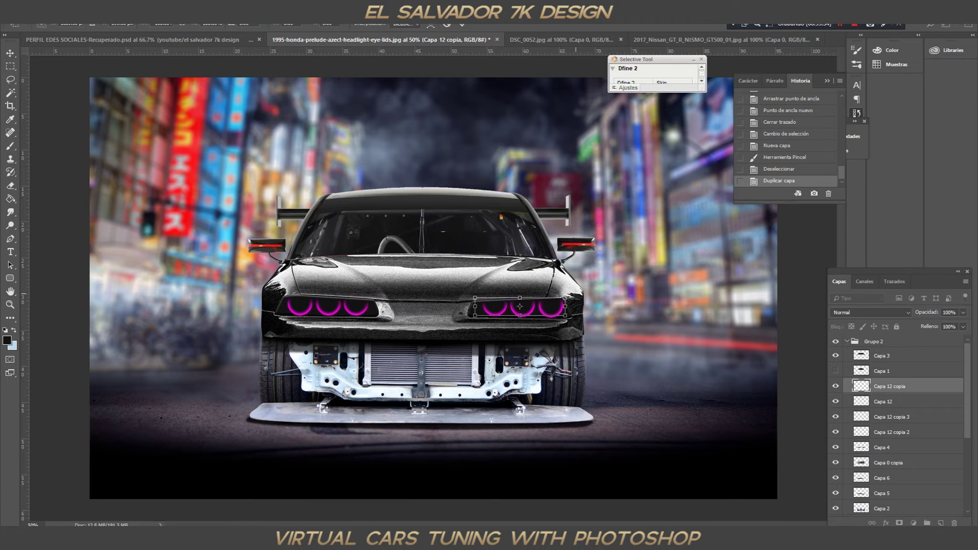
pyautogui.press('Return')
pyautogui.hotkey('ctrl', 'z')
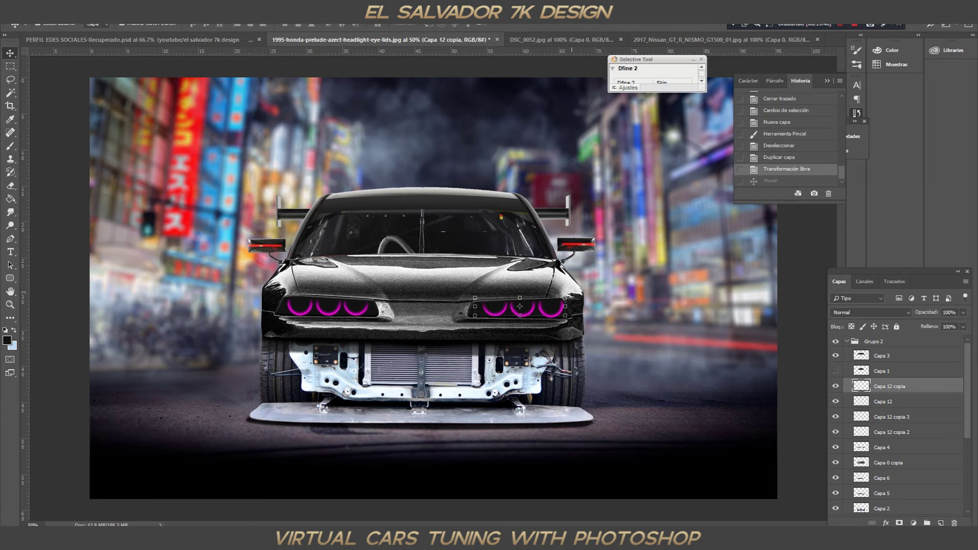
pyautogui.press('Return')
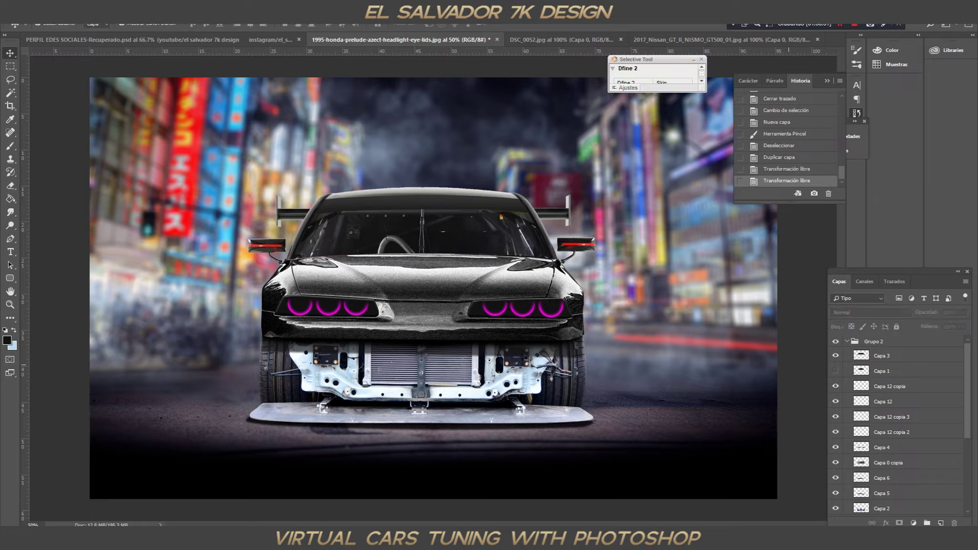
# Add a layer above Capa 12 copia 3, set the foreground to magenta and the layer's blend mode to Superponer
pyautogui.click(523, 309)
pyautogui.click(941, 523)
pyautogui.click(7, 340)
pyautogui.press('Return')
pyautogui.click(870, 313)
pyautogui.click(844, 180)
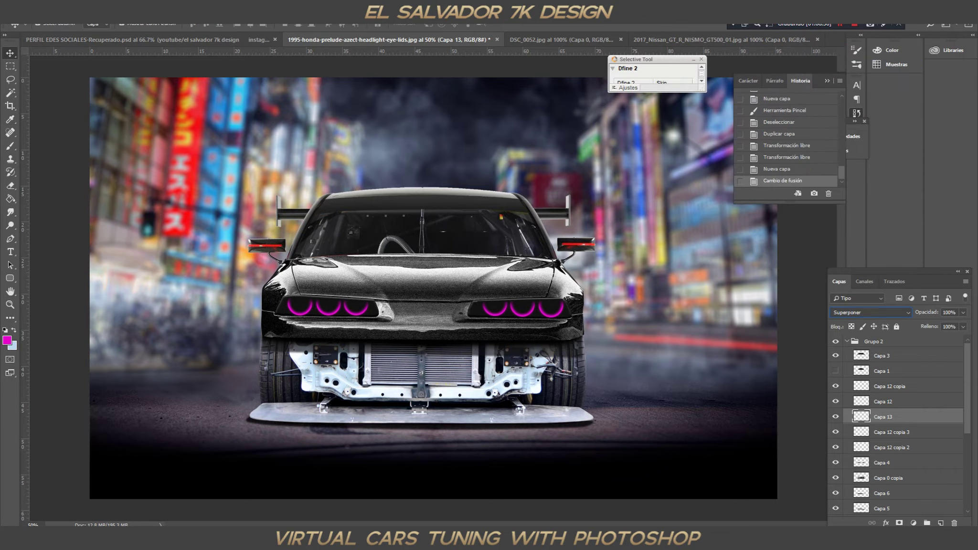
# Paint a soft magenta glow over both headlights on Capa 13
pyautogui.press('b')
pyautogui.rightClick(316, 62)
pyautogui.press('Return')
pyautogui.click(869, 313)
pyautogui.click(875, 226)
pyautogui.moveTo(282, 304); pyautogui.dragTo(377, 306)
pyautogui.moveTo(473, 306); pyautogui.dragTo(530, 309)
# Try different blend modes, such as Aclarar and Saturación, on the magenta headlight glow layer Capa 13
pyautogui.press('Down')
pyautogui.press('Down')
pyautogui.press('Down')
pyautogui.press('Down')
pyautogui.press('Down')
pyautogui.press('Down')
pyautogui.press('Down')
pyautogui.press('Down')
pyautogui.press('Down')
pyautogui.press('Down')
pyautogui.press('Down')
pyautogui.press('Down')
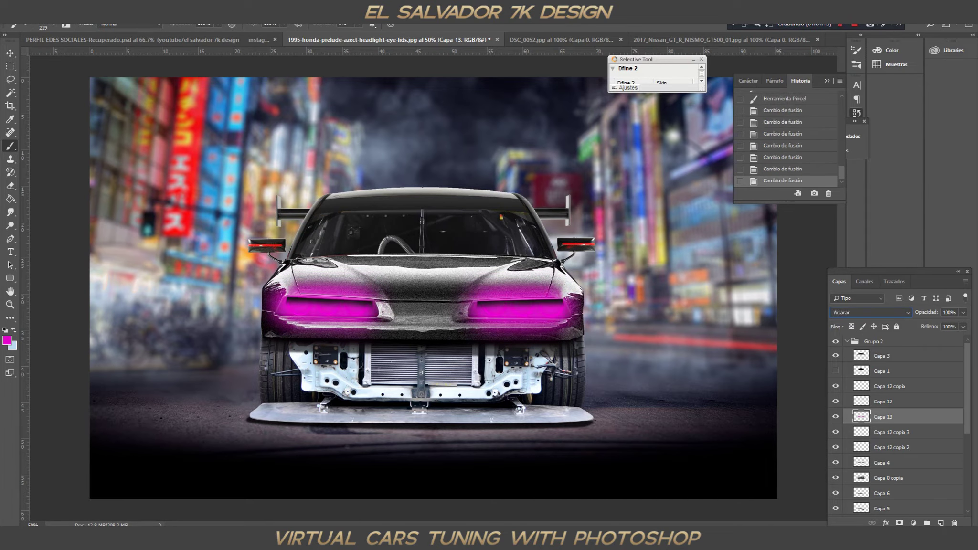
pyautogui.press('Down')
pyautogui.press('Down')
pyautogui.press('Down')
pyautogui.press('Down')
pyautogui.press('Down')
pyautogui.press('Down')
pyautogui.press('Down')
pyautogui.press('Down')
pyautogui.press('Down')
pyautogui.press('Down')
pyautogui.press('Down')
pyautogui.press('Down')
pyautogui.press('Down')
pyautogui.press('Down')
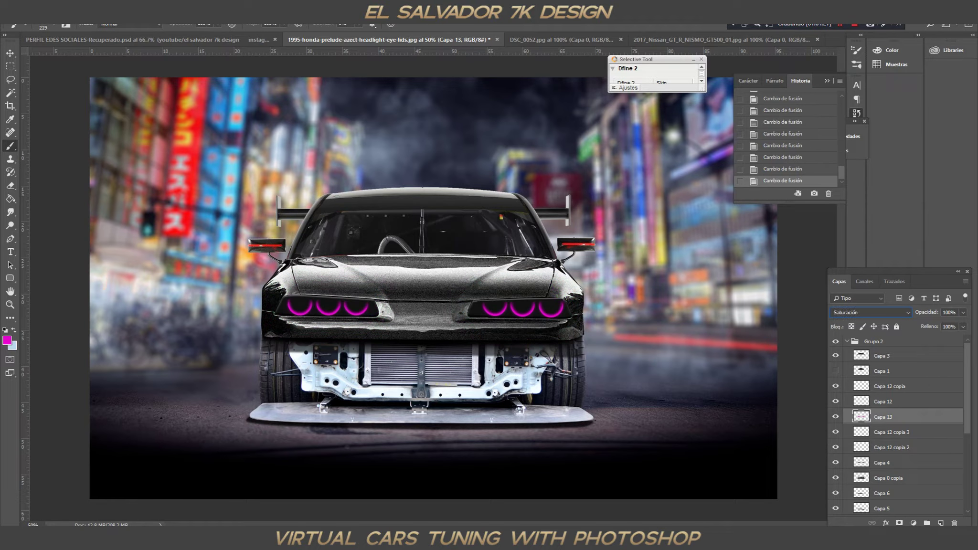
# Try the magenta glow layer above Grupo 2 with other blend modes including Luz suave, and delete that layer
pyautogui.hotkey('ctrl', 'shift', ']')
pyautogui.click(869, 313)
pyautogui.press('Escape')
pyautogui.press('Up')
pyautogui.press('Up')
pyautogui.press('Up')
pyautogui.press('Up')
pyautogui.press('Up')
pyautogui.press('Up')
pyautogui.press('Up')
pyautogui.press('Up')
pyautogui.press('Up')
pyautogui.press('Up')
pyautogui.press('Up')
pyautogui.press('Up')
pyautogui.press('Up')
pyautogui.press('Up')
pyautogui.press('Up')
pyautogui.press('Up')
pyautogui.press('Up')
pyautogui.press('Up')
pyautogui.press('Up')
pyautogui.press('Up')
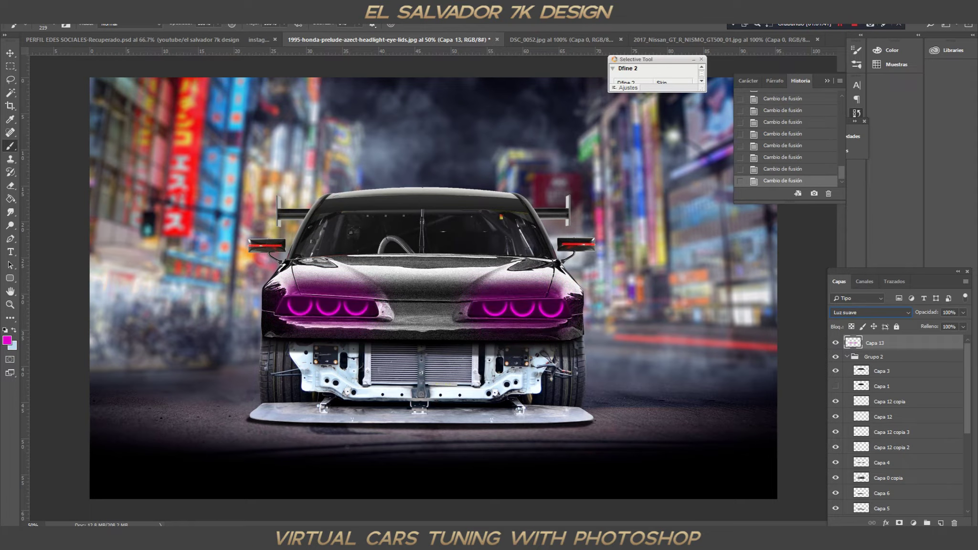
pyautogui.press('Delete')
pyautogui.press('Return')
# Paint a soft white glow over both headlights on a new layer above Capa 3
pyautogui.hotkey('ctrl', 'shift', 'alt', 'n')
pyautogui.press('x')
pyautogui.click(7, 340)
pyautogui.press('Return')
pyautogui.moveTo(277, 303); pyautogui.dragTo(373, 306)
pyautogui.moveTo(473, 308); pyautogui.dragTo(564, 308)
# Try blend modes such as Sobreexpos. lineal (Añadir) on the white glow layer and delete the layer
pyautogui.press('Down')
pyautogui.press('Down')
pyautogui.press('Down')
pyautogui.press('Down')
pyautogui.press('Down')
pyautogui.press('Down')
pyautogui.press('Down')
pyautogui.press('Down')
pyautogui.press('Down')
pyautogui.press('Down')
pyautogui.press('Down')
pyautogui.press('Down')
pyautogui.press('Down')
pyautogui.press('Down')
pyautogui.press('Down')
pyautogui.press('Down')
pyautogui.press('Down')
pyautogui.press('Down')
pyautogui.press('Down')
pyautogui.press('Down')
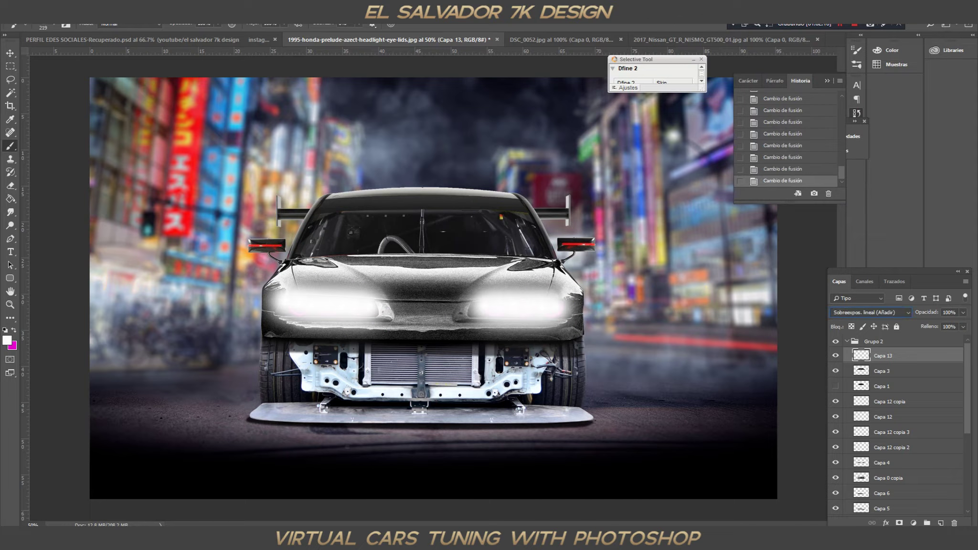
pyautogui.press('Delete')
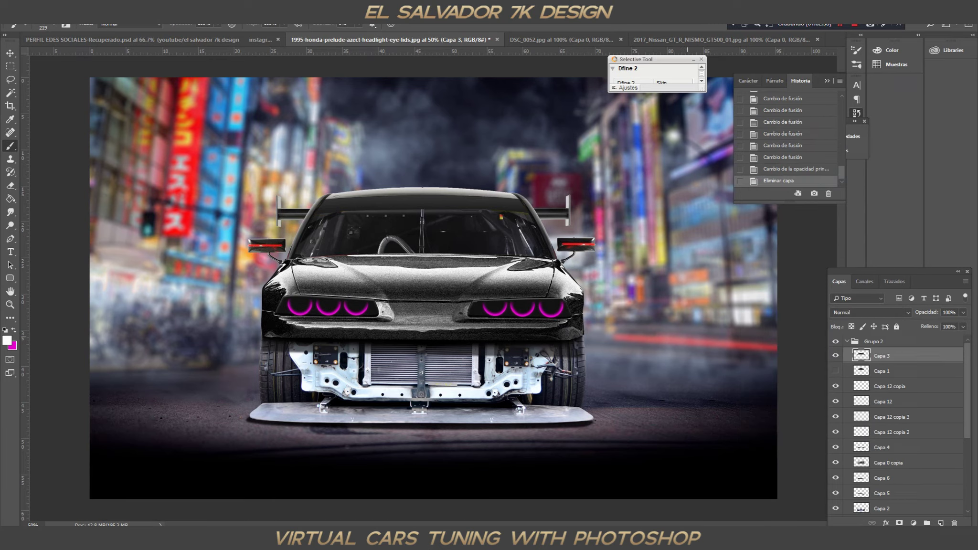
pyautogui.click(913, 523)
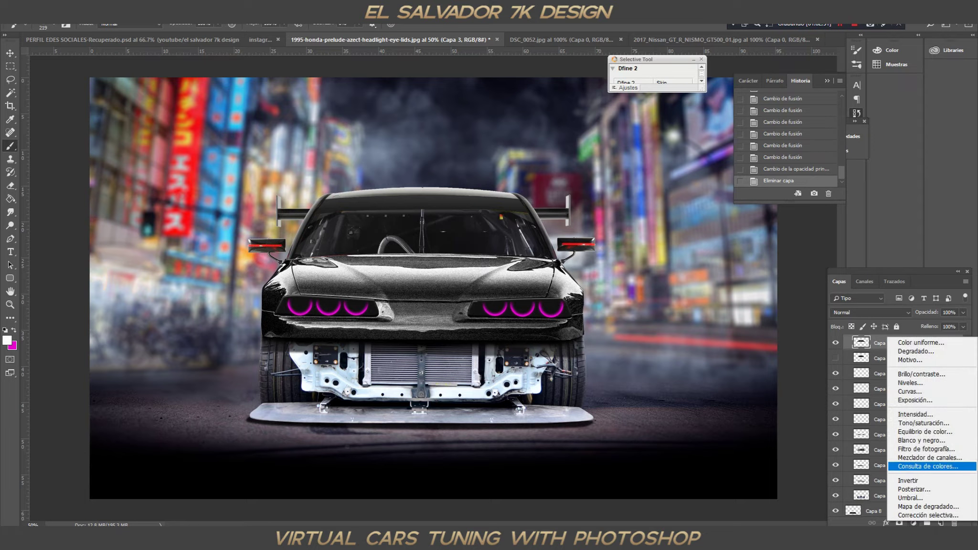
pyautogui.click(907, 463)
pyautogui.click(955, 523)
pyautogui.click(455, 198)
# Add a Corrección selectiva adjustment layer above Capa 3 with Rojos set to Magenta +100% and Amarillo -100%
pyautogui.click(913, 524)
pyautogui.click(907, 514)
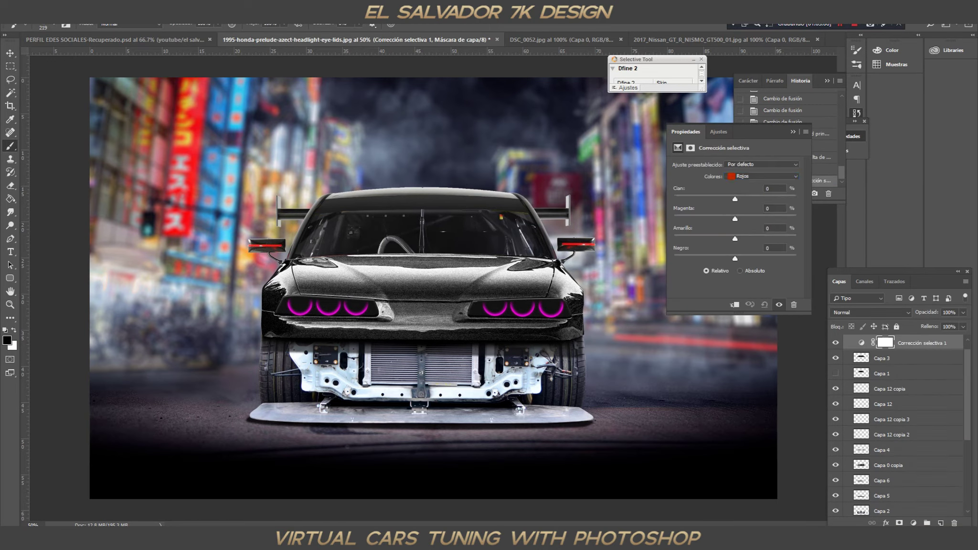
pyautogui.moveTo(684, 238); pyautogui.dragTo(674, 238)
pyautogui.moveTo(735, 219); pyautogui.dragTo(774, 219)
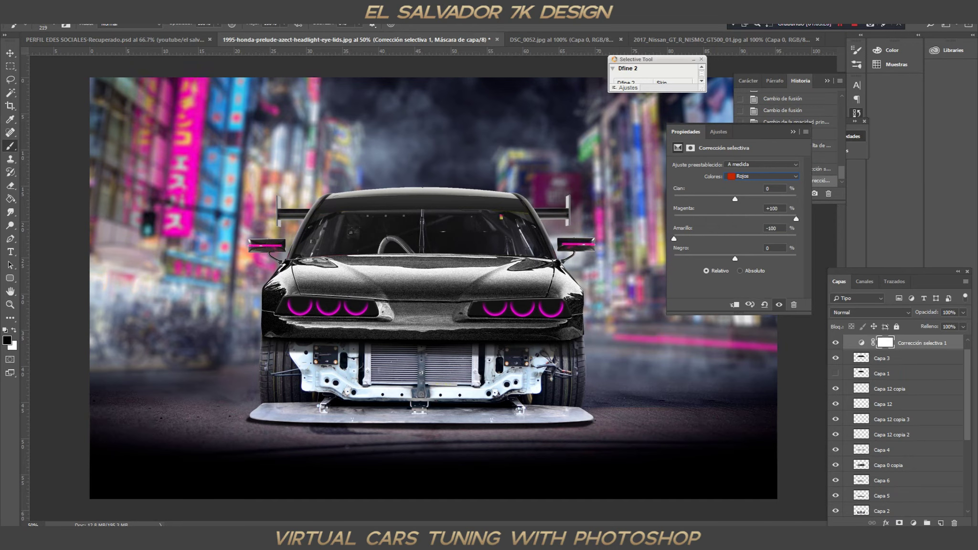
# Add a layer above Corrección selectiva 1 and paint a large magenta glow over the car with a soft 2558 px brush
pyautogui.hotkey('ctrl', 'g')
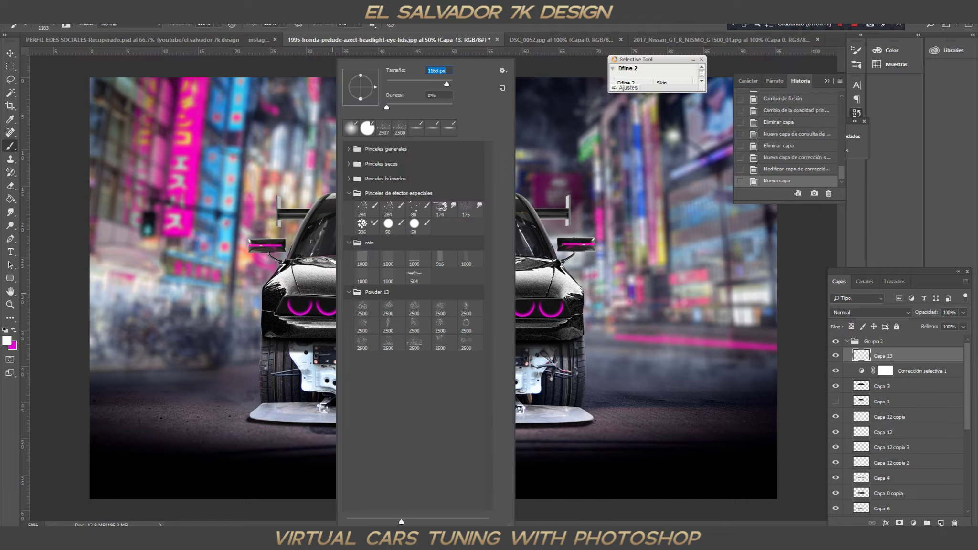
pyautogui.press('Return')
pyautogui.press('x')
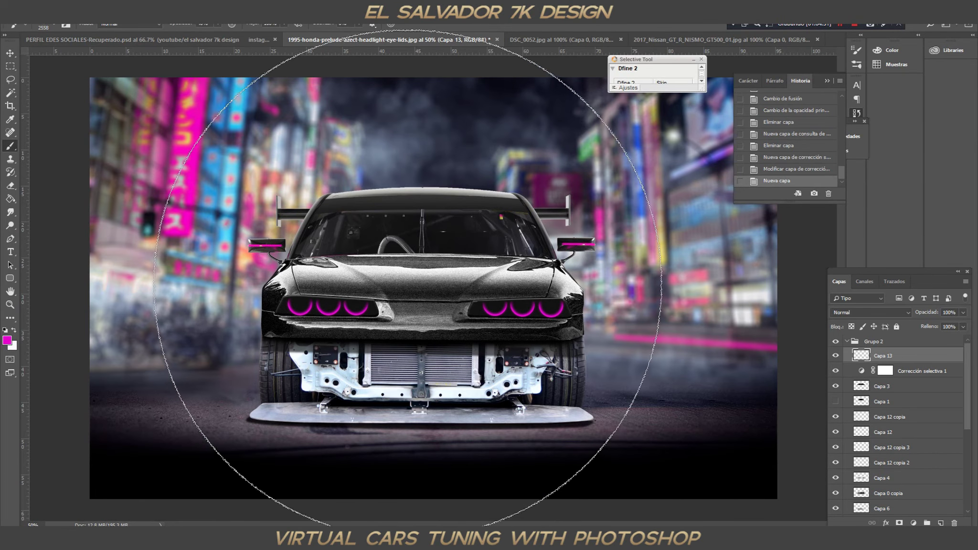
pyautogui.click(491, 284)
pyautogui.click(57, 12)
pyautogui.press('Escape')
# Compare blend modes for the large magenta glow on Capa 13 and set it to Luz suave
pyautogui.hotkey('shift', '+')
pyautogui.hotkey('shift', '+')
pyautogui.hotkey('shift', '+')
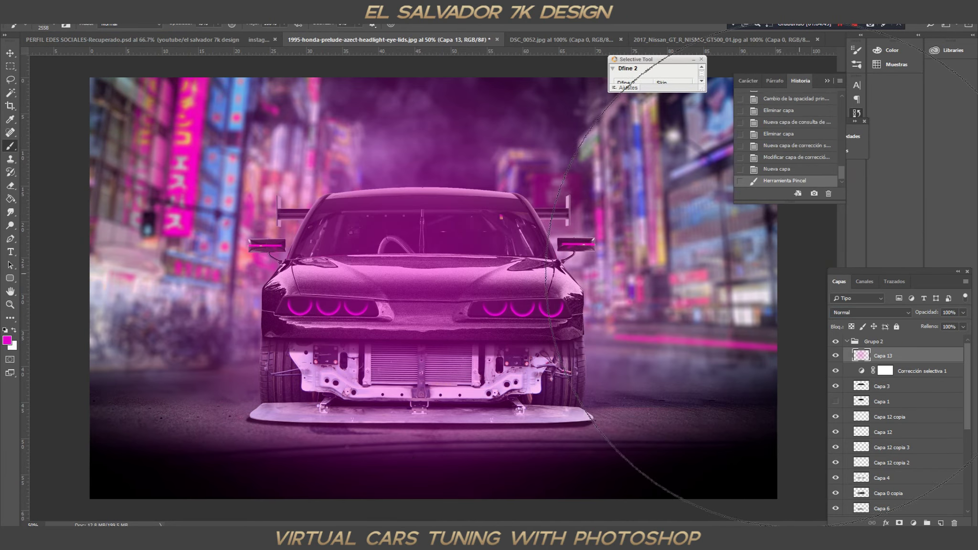
pyautogui.hotkey('shift', '+')
pyautogui.hotkey('shift', '+')
pyautogui.hotkey('shift', '+')
pyautogui.hotkey('shift', '+')
pyautogui.hotkey('shift', '+')
pyautogui.hotkey('shift', '+')
pyautogui.hotkey('shift', '+')
pyautogui.hotkey('shift', '+')
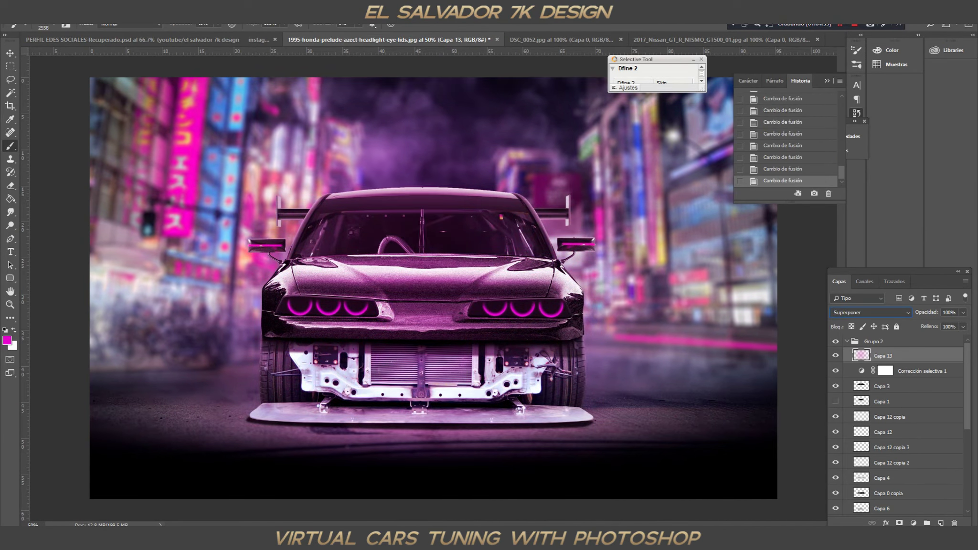
pyautogui.hotkey('shift', '-')
pyautogui.hotkey('shift', '-')
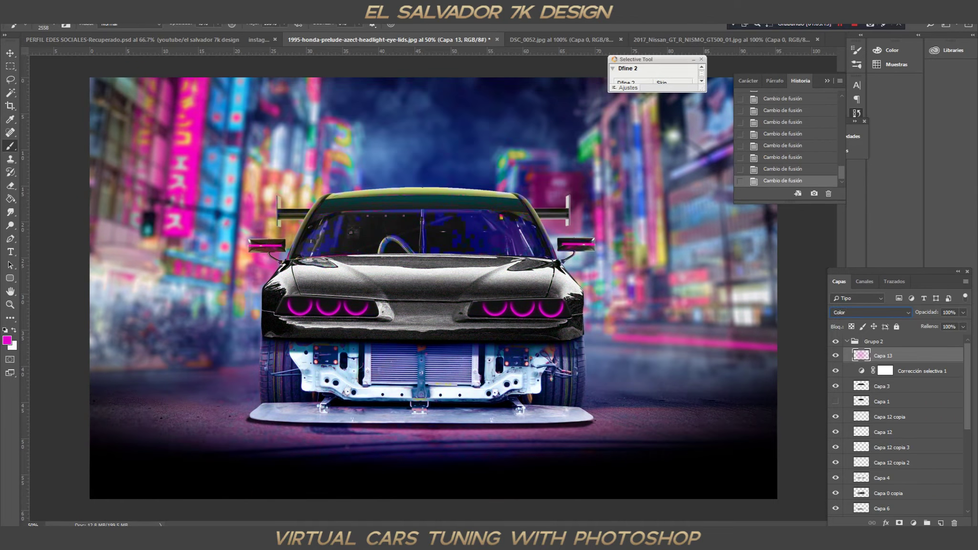
pyautogui.hotkey('shift', '+')
pyautogui.hotkey('shift', '+')
pyautogui.hotkey('shift', '+')
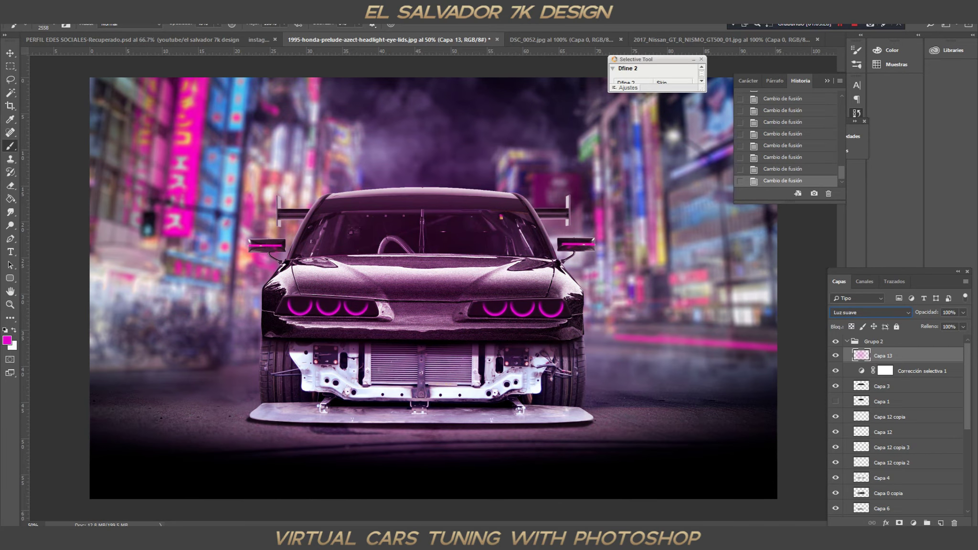
# Add a layer mask to Capa 13 and hide the glow over the sky and upper background with a 1163 px black brush
pyautogui.click(899, 523)
pyautogui.rightClick(504, 60)
pyautogui.click(158, 125)
pyautogui.click(157, 124)
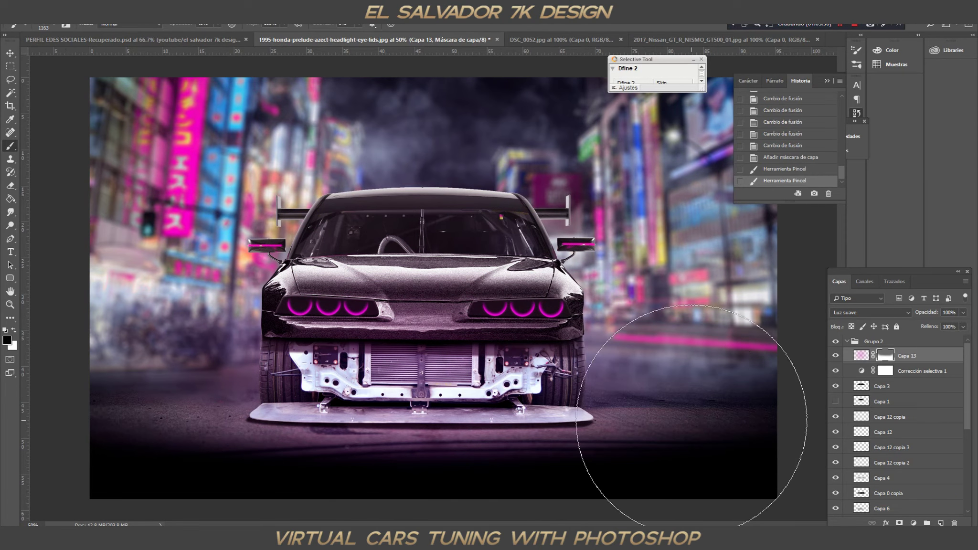
# Add an unclipped Niveles adjustment layer above Capa 11 in Grupo 1 and brighten the midtones of its Rojo channel
pyautogui.scroll(-2, 898, 425)
pyautogui.scroll(-2, 898, 426)
pyautogui.click(883, 464)
pyautogui.click(913, 524)
pyautogui.click(875, 335)
pyautogui.click(717, 183)
pyautogui.click(702, 194)
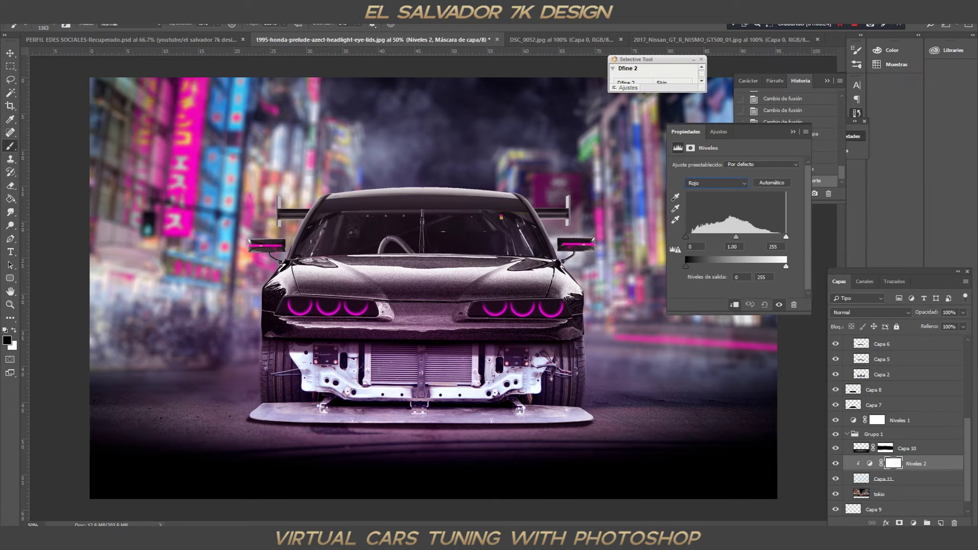
pyautogui.moveTo(737, 236); pyautogui.dragTo(724, 236)
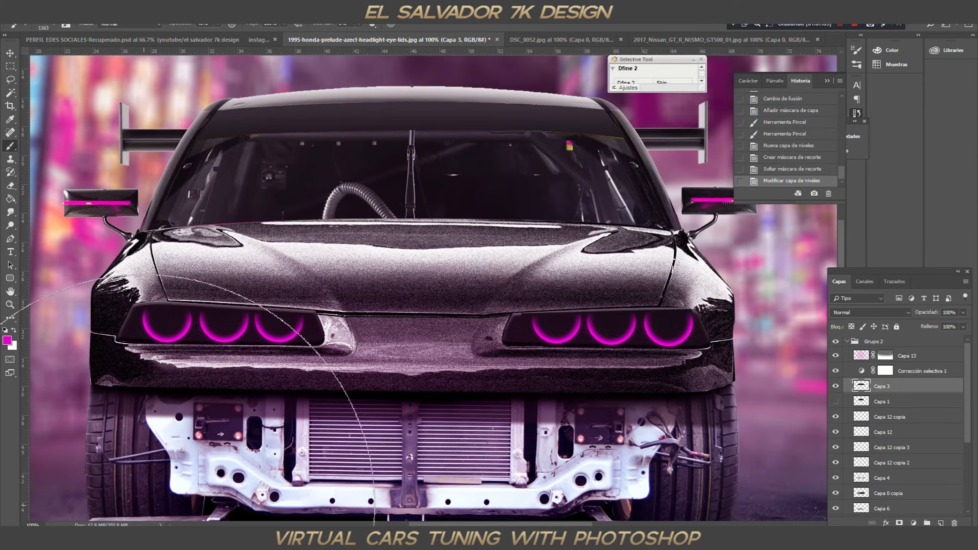
# Add the magenta text "EL SALVADOR 7K DESIGN" on the windshield banner above Capa 3, in Polly Bold 30 pt all caps
pyautogui.write('tEL')
pyautogui.write(' SALVADOR 7K DESIGN')
pyautogui.hotkey('ctrl', 'a')
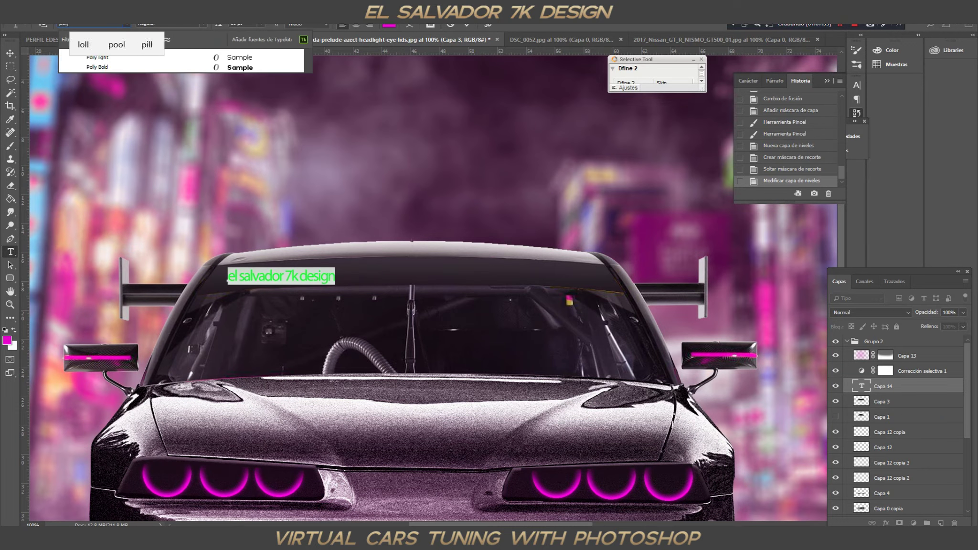
pyautogui.hotkey('ctrl', 't')
pyautogui.hotkey('ctrl', 'shift', 'k')
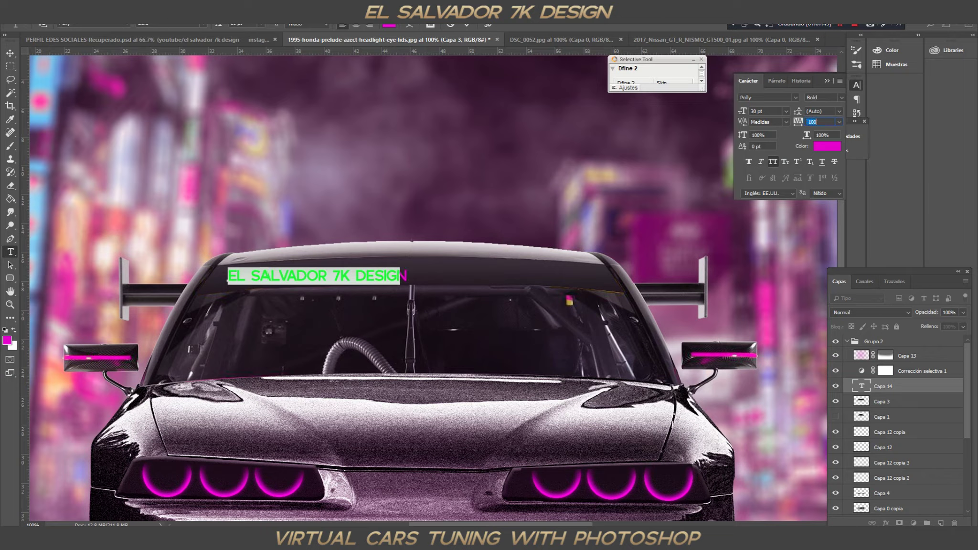
# Set the banner text's tracking to 200 and warp it slightly to follow the curve of the windshield top
pyautogui.write('200')
pyautogui.press('Return')
pyautogui.click(409, 24)
pyautogui.write('9')
pyautogui.press('Down')
pyautogui.press('Down')
pyautogui.press('Down')
pyautogui.press('Down')
pyautogui.press('Down')
pyautogui.press('Down')
pyautogui.press('Return')
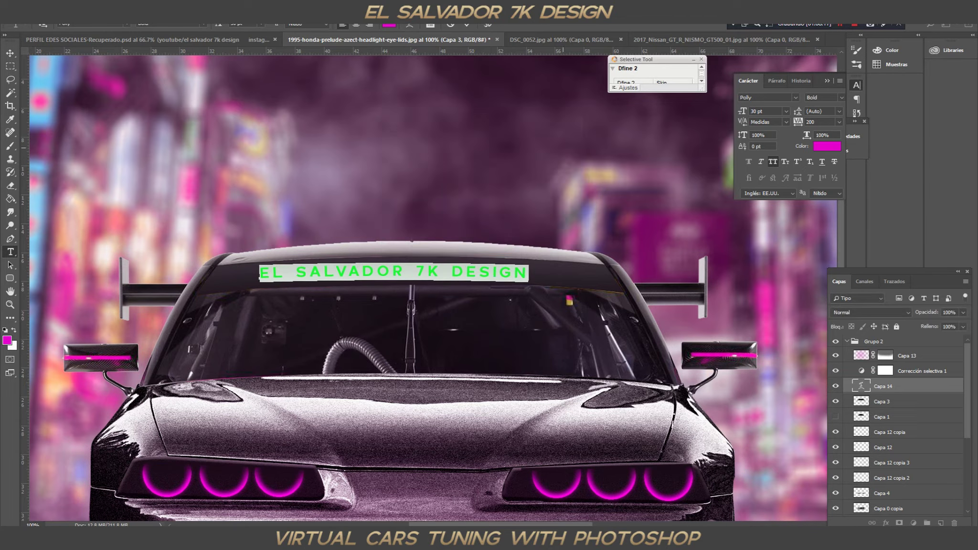
# Commit the banner text, giving its layer 33% opacity and the Sobreexponer color blend mode
pyautogui.hotkey('ctrl', 'Return')
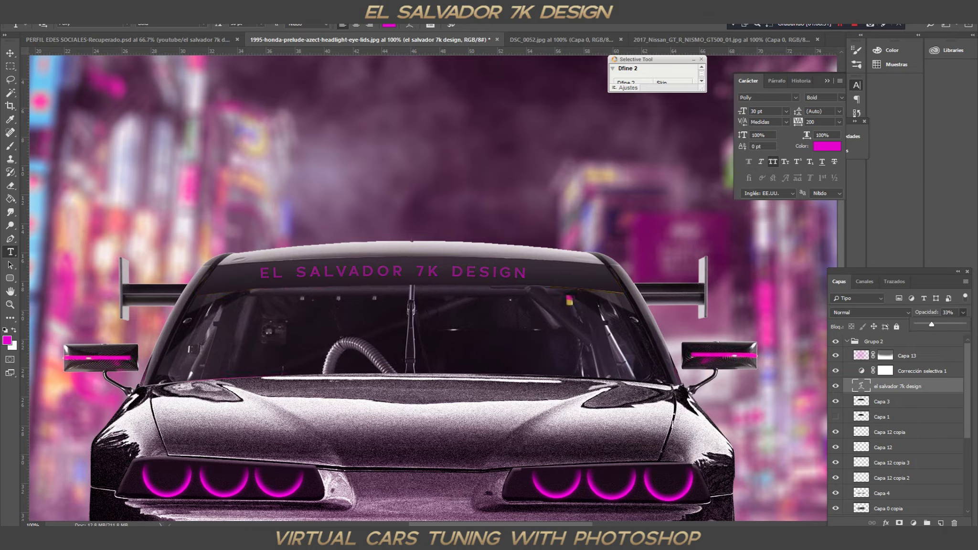
pyautogui.press('Down')
pyautogui.press('Down')
pyautogui.press('Down')
pyautogui.press('Down')
pyautogui.press('Down')
pyautogui.press('Down')
pyautogui.press('Down')
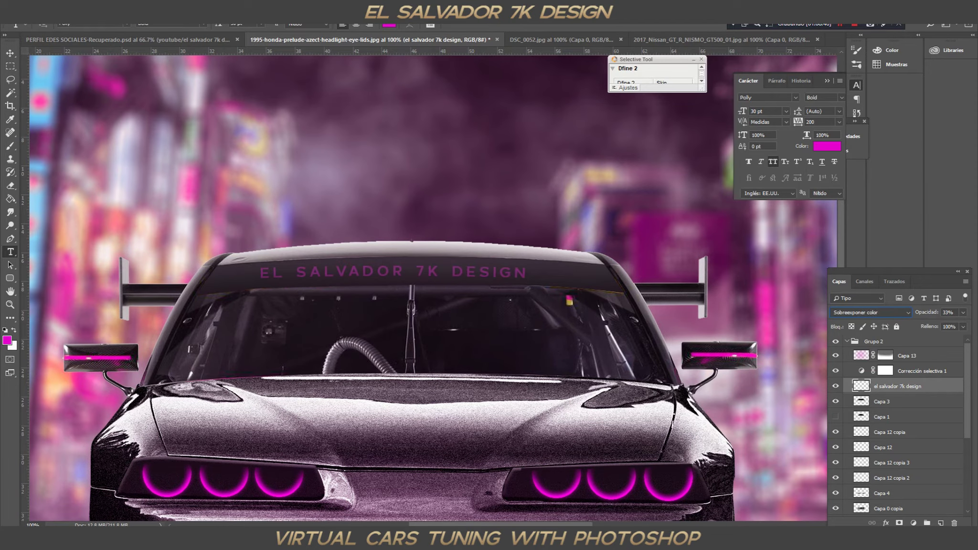
# Add the magenta all-caps text "HONDA" above the car at 150 pt, on a new layer above Capa 10 in Grupo 1
pyautogui.hotkey('ctrl', '-')
pyautogui.hotkey('ctrl', '-')
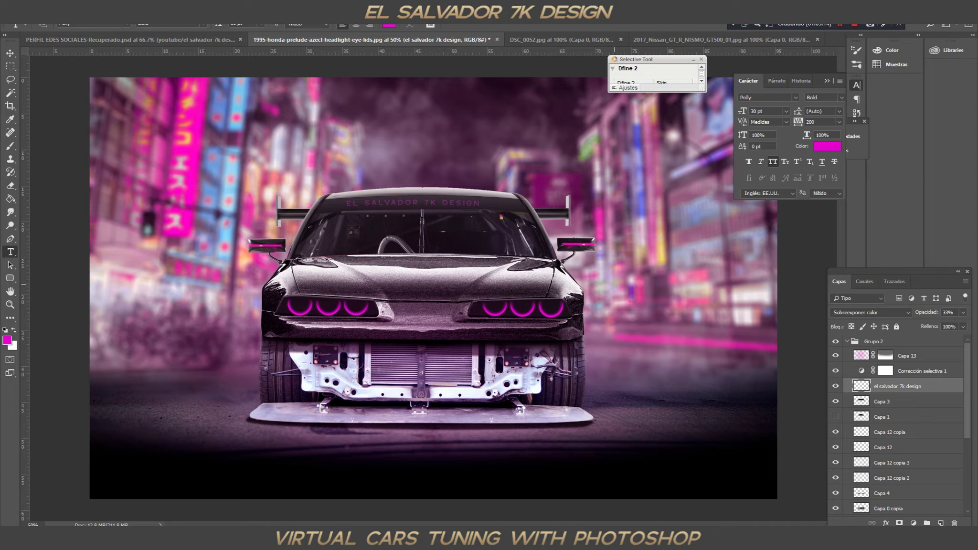
pyautogui.scroll(-7, 899, 425)
pyautogui.click(874, 480)
pyautogui.click(183, 164)
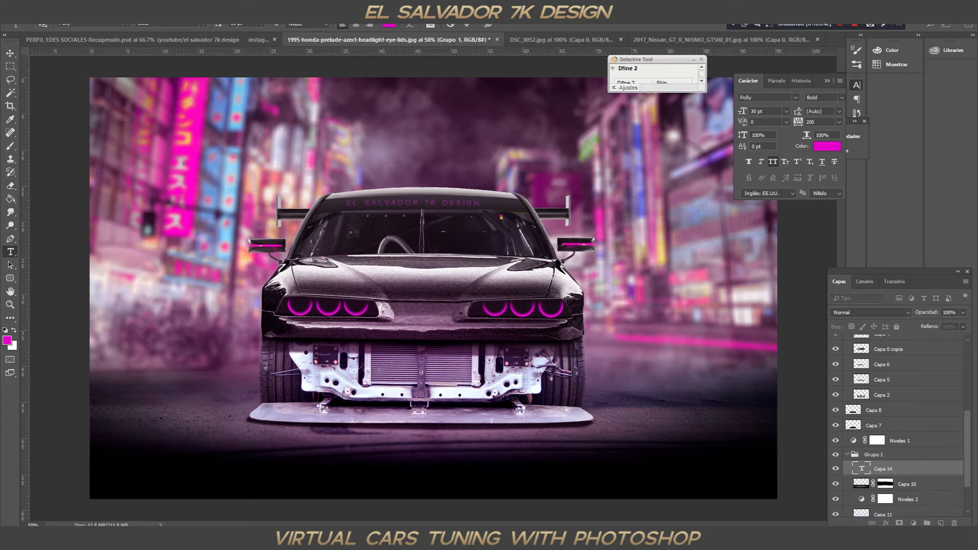
pyautogui.write('honda')
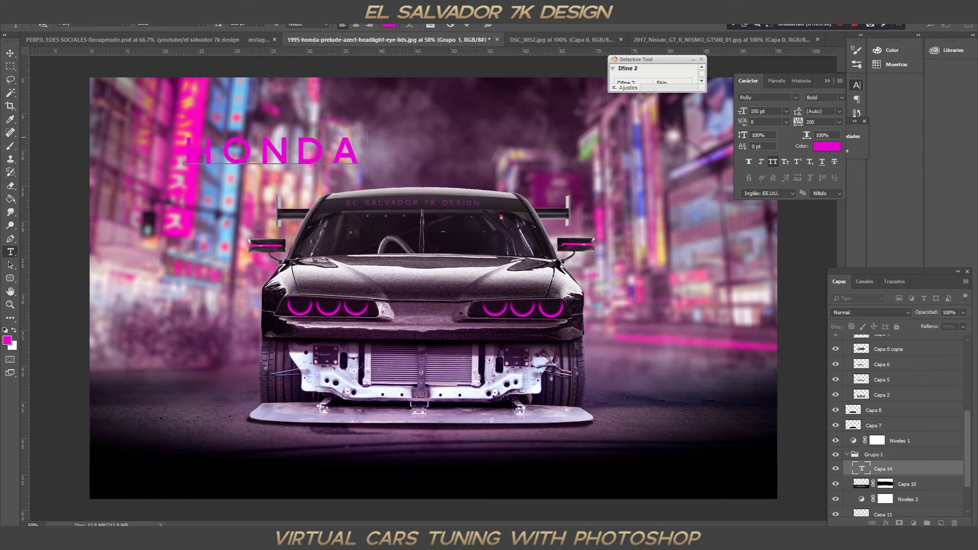
# Set the title text's tracking to 0 and extend its wording to "HONDA PRELUDE"
pyautogui.hotkey('ctrl', 'a')
pyautogui.click(839, 121)
pyautogui.click(822, 181)
pyautogui.click(347, 152)
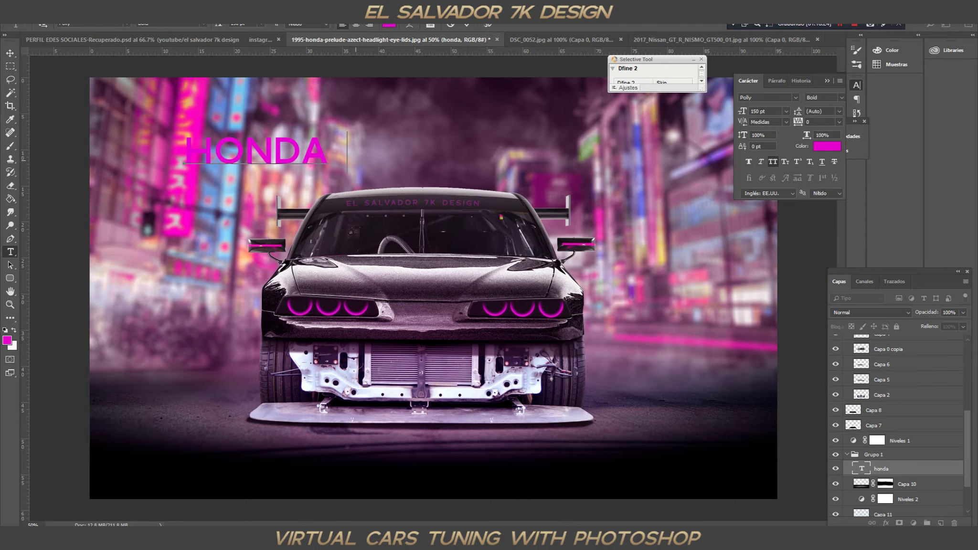
pyautogui.write('prelude')
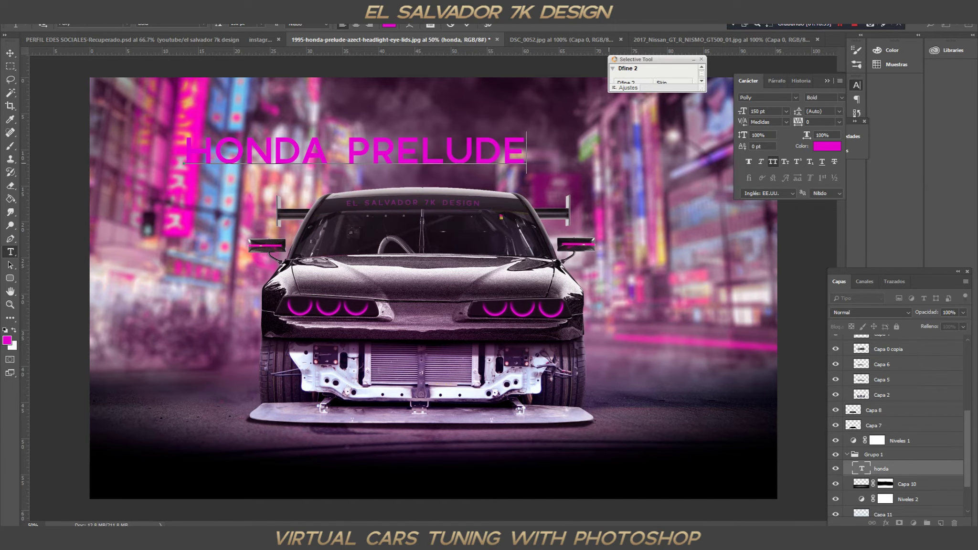
# Complete the title as "HONDA PRELUDE TUNING", recolor it pale pink and set its size to 72 pt
pyautogui.click(827, 146)
pyautogui.moveTo(678, 37); pyautogui.dragTo(707, 48)
pyautogui.press('Return')
pyautogui.write('72')
pyautogui.press('Return')
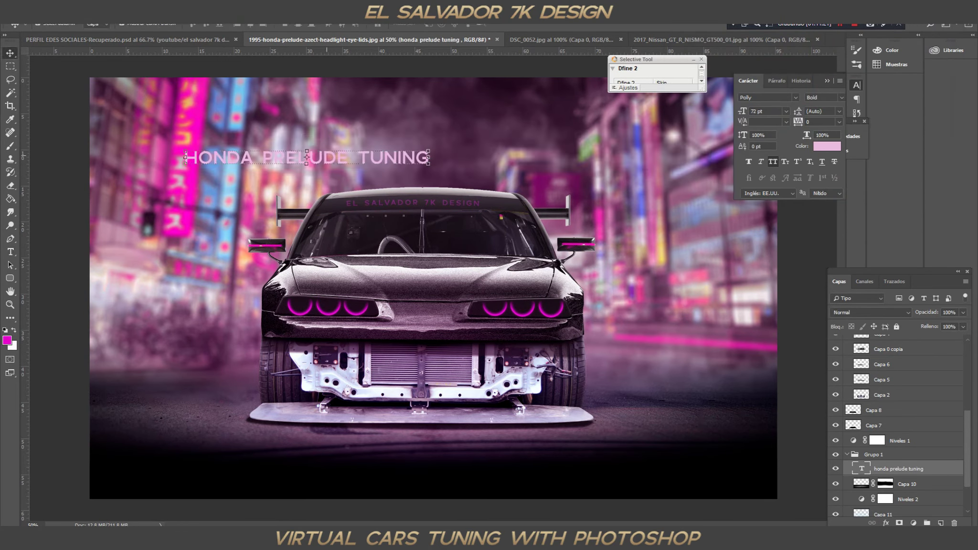
# Enlarge the title text to 150 pt and position it just above the car's roof
pyautogui.hotkey('ctrl', 'a')
pyautogui.moveTo(219, 24); pyautogui.dragTo(292, 23)
pyautogui.hotkey('ctrl', 'Return')
pyautogui.press('v')
pyautogui.moveTo(415, 149); pyautogui.dragTo(437, 149)
# Add a near-white Superposición de colores and a Sombra paralela effect to the honda prelude tuning layer
pyautogui.doubleClick(948, 468)
pyautogui.click(562, 285)
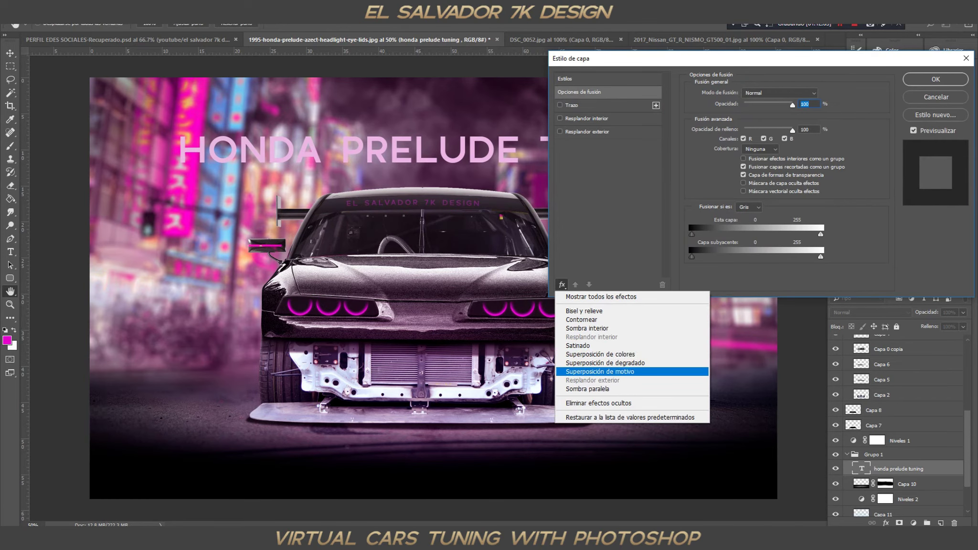
pyautogui.click(600, 354)
pyautogui.click(829, 93)
pyautogui.press('Return')
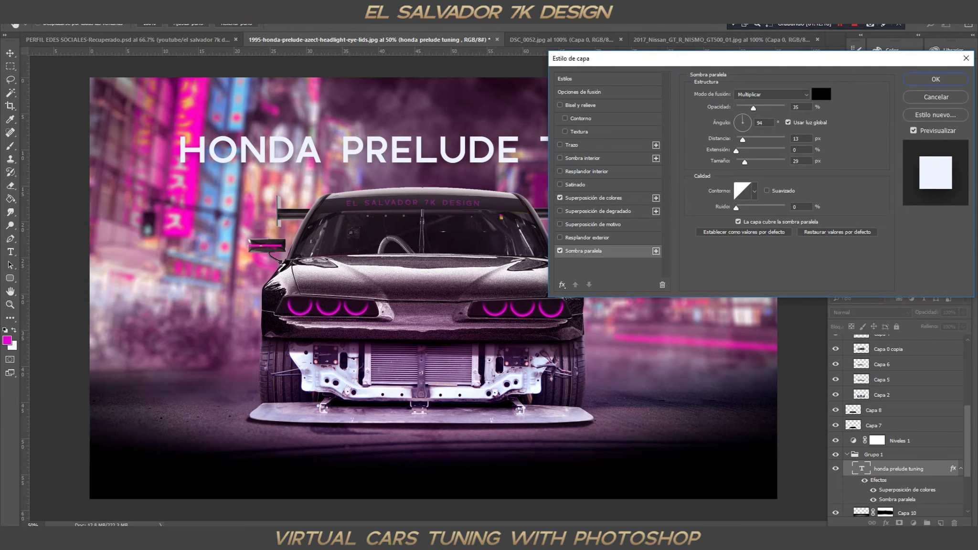
pyautogui.click(583, 250)
# Add a dark Trazo effect with a size of 7 px to the title text
pyautogui.click(572, 145)
pyautogui.click(716, 168)
pyautogui.press('Return')
pyautogui.doubleClick(802, 91)
pyautogui.write('7')
# Set the title's Sombra paralela to 48% opacity, 40° angle, 18 px distance and 4 px size, and apply the layer style
pyautogui.click(584, 251)
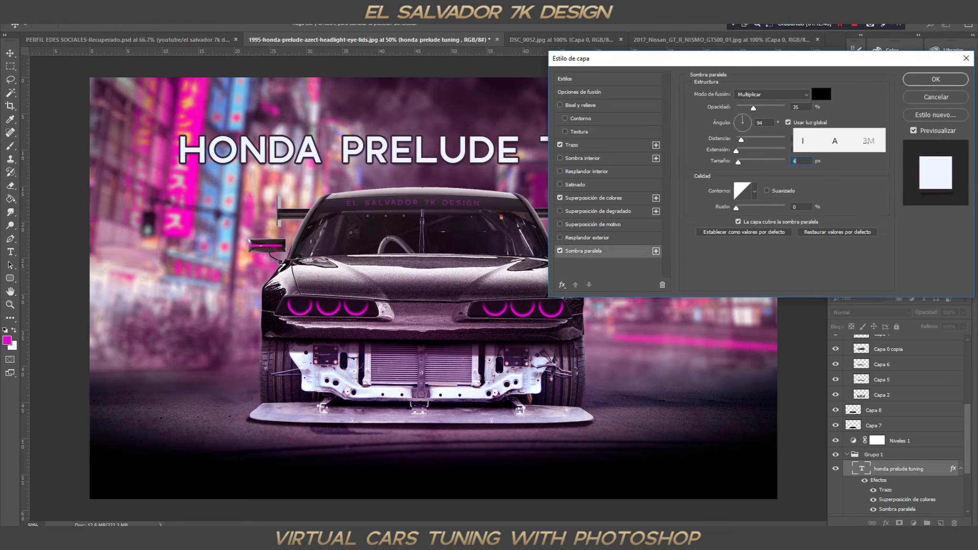
pyautogui.doubleClick(802, 107)
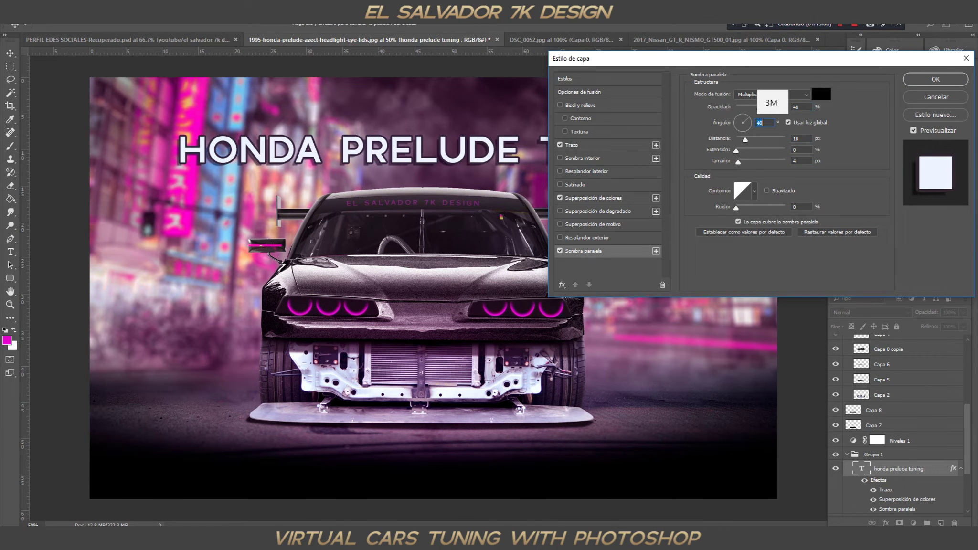
pyautogui.press('Return')
pyautogui.scroll(-2, 901, 424)
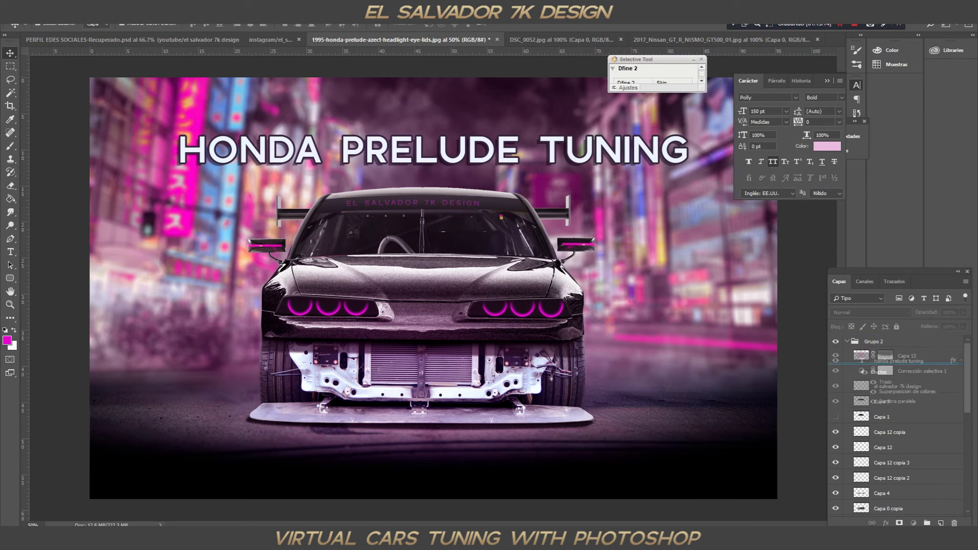